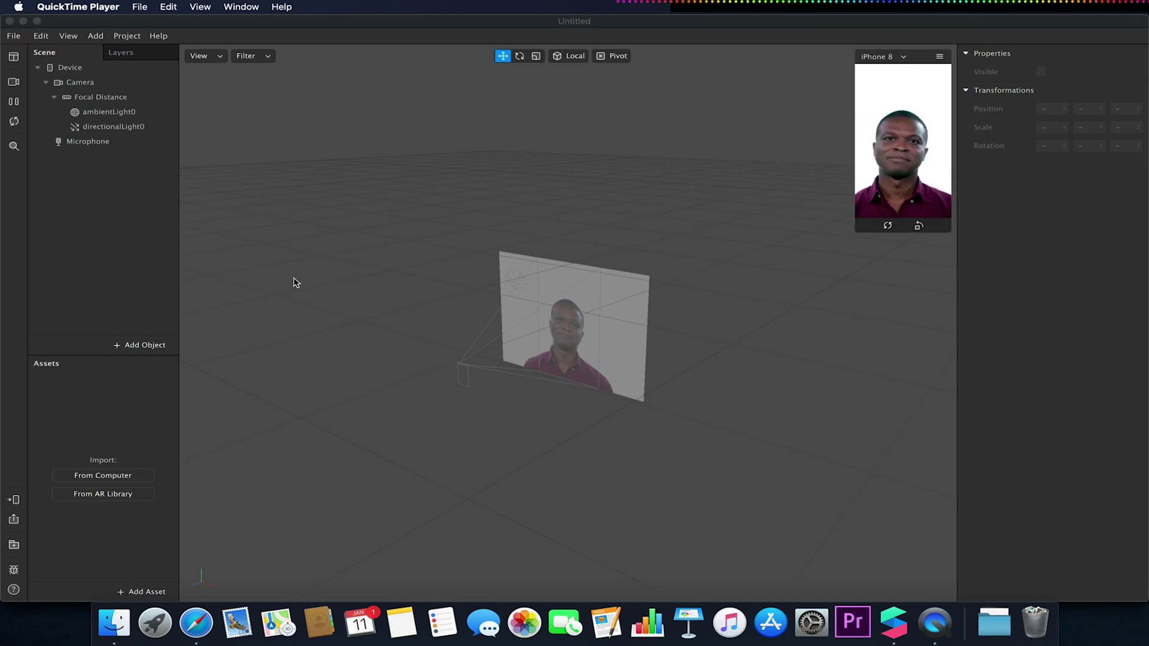
# Step: Add a Face Tracker to the scene and create a texture extraction for it
pyautogui.click(142, 346)
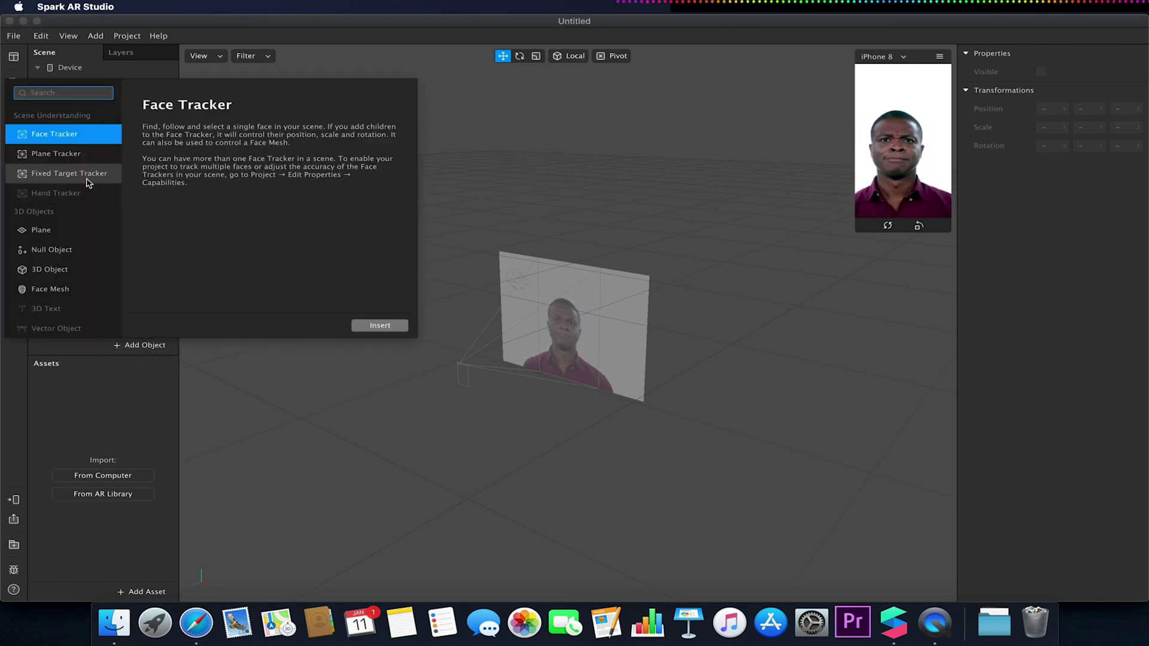
pyautogui.click(390, 326)
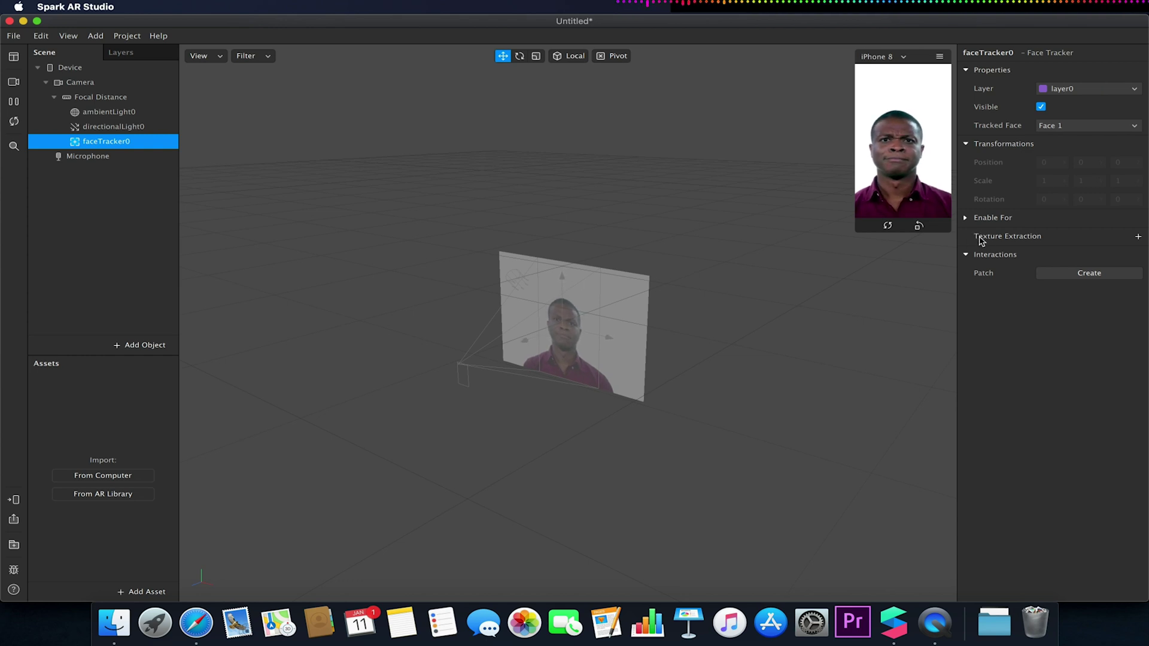
pyautogui.click(1138, 237)
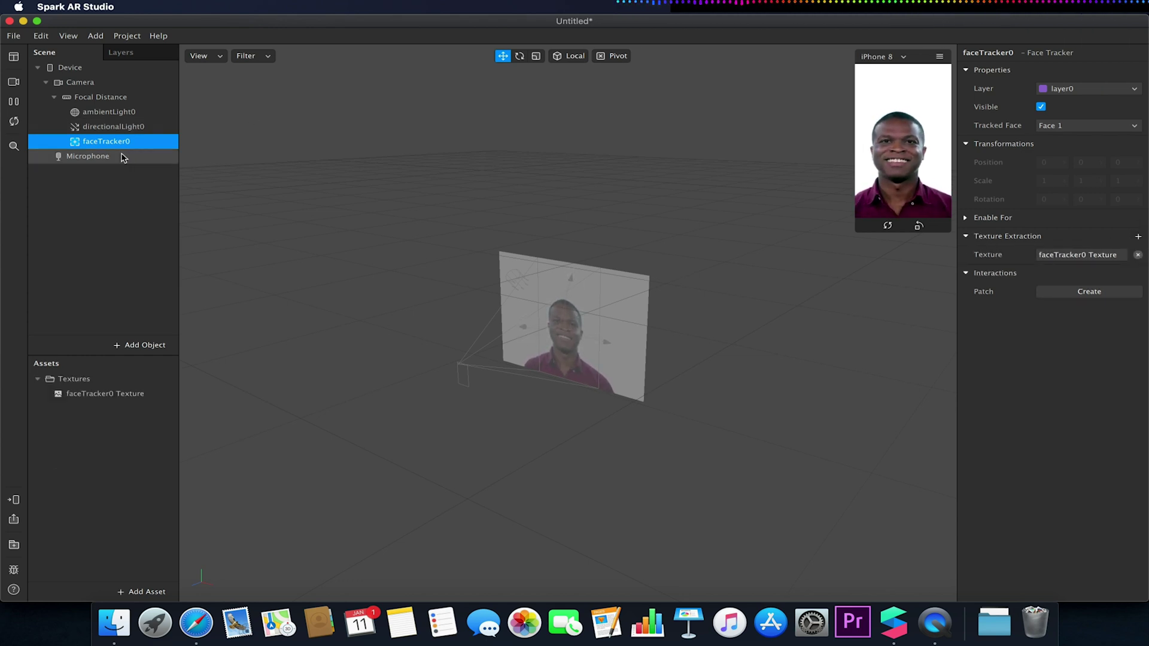
pyautogui.click(94, 394)
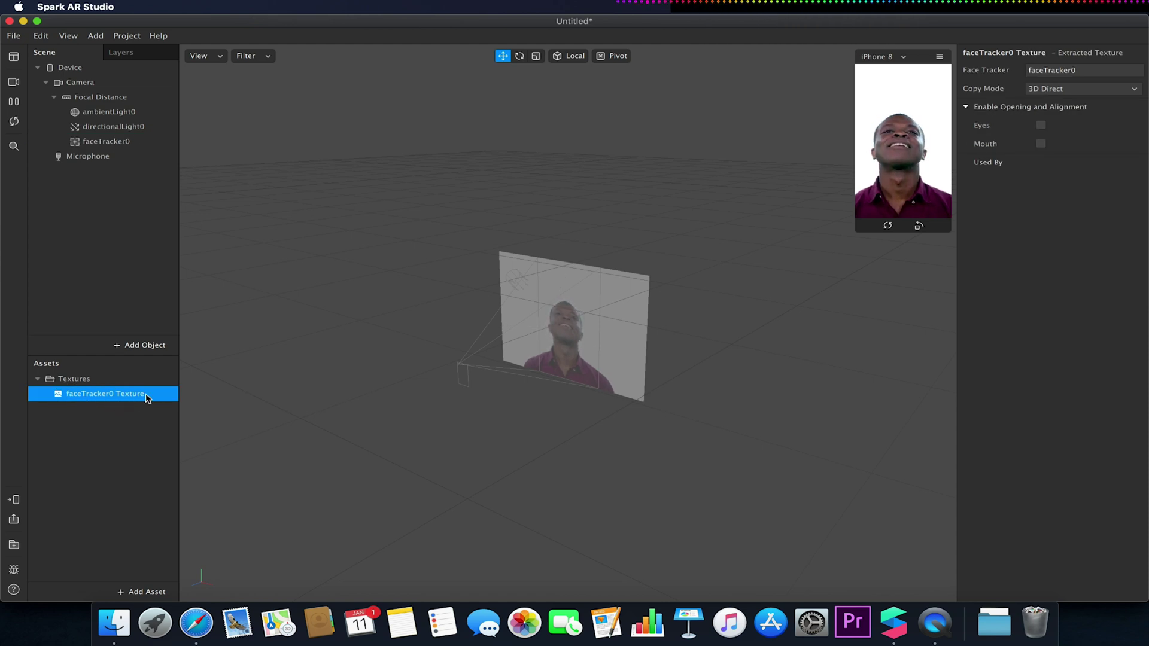
# Step: Add a Face Mesh as a child of faceTracker0 and give the mesh a new material
pyautogui.click(85, 142)
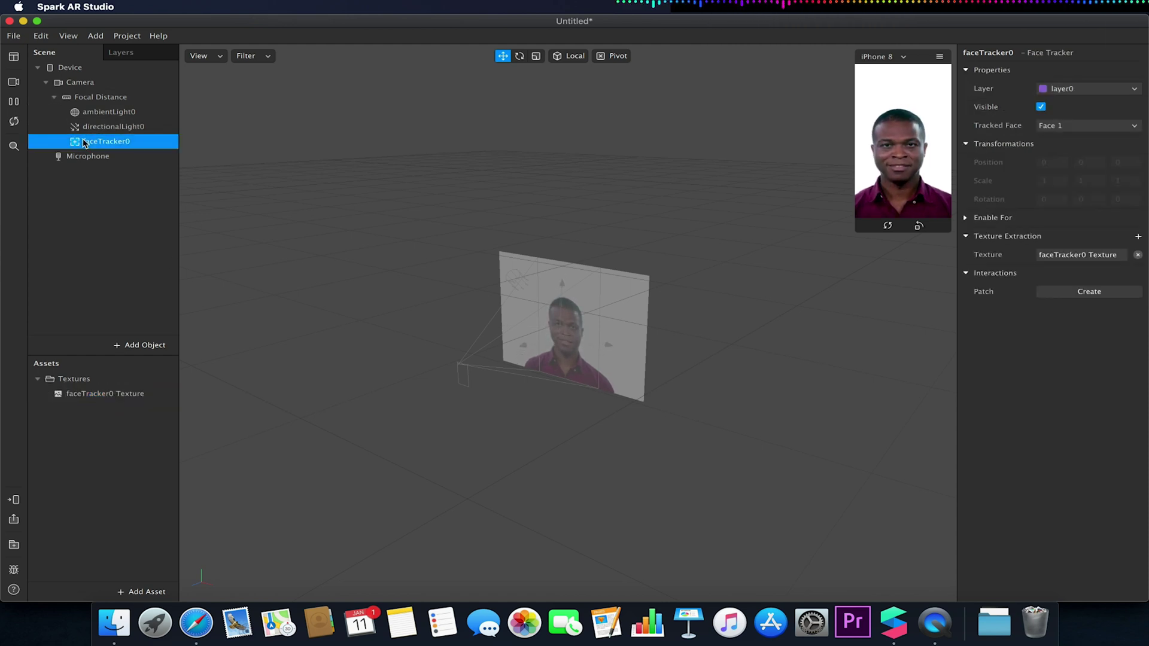
pyautogui.rightClick(85, 144)
pyautogui.moveTo(129, 153)
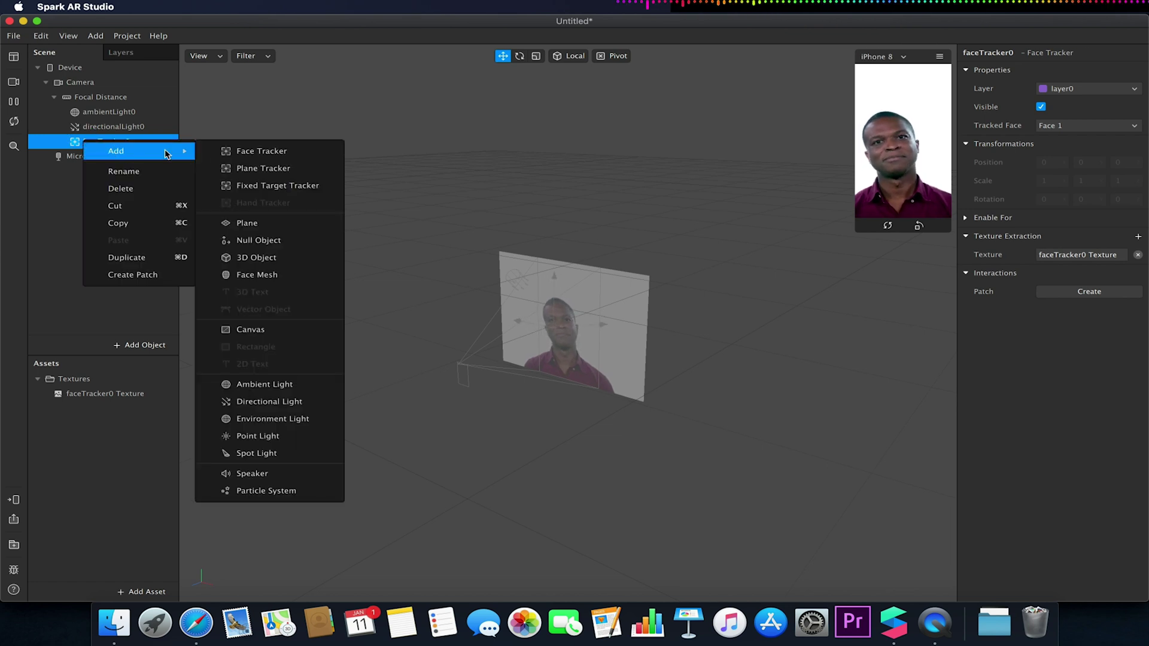
pyautogui.click(251, 277)
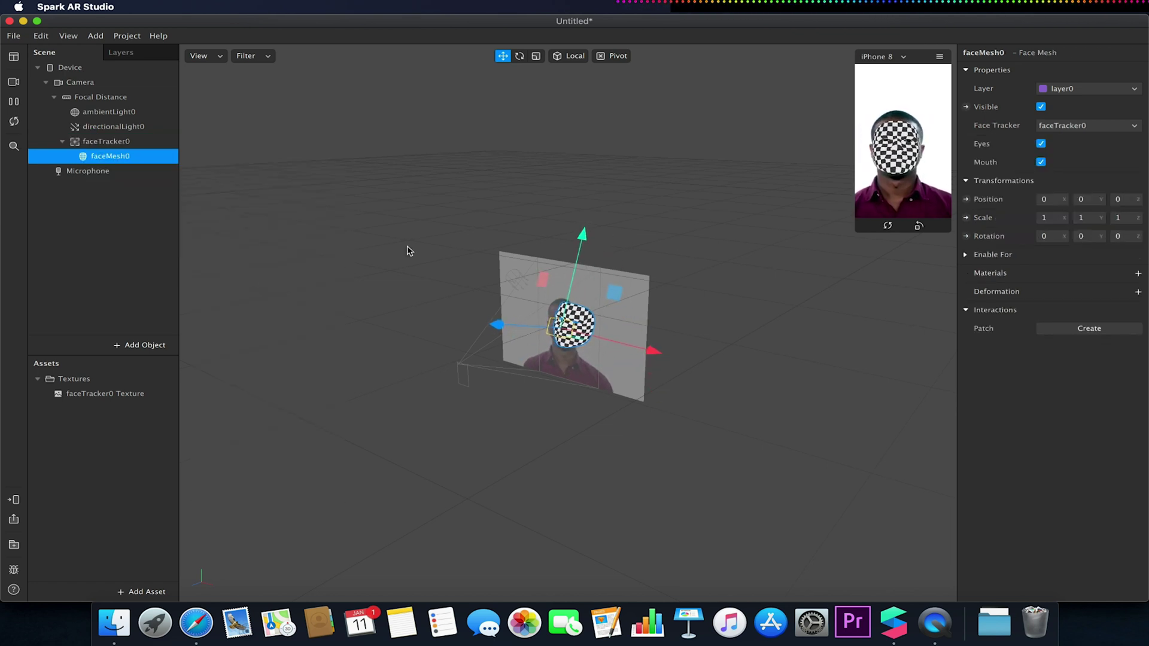
pyautogui.click(1138, 273)
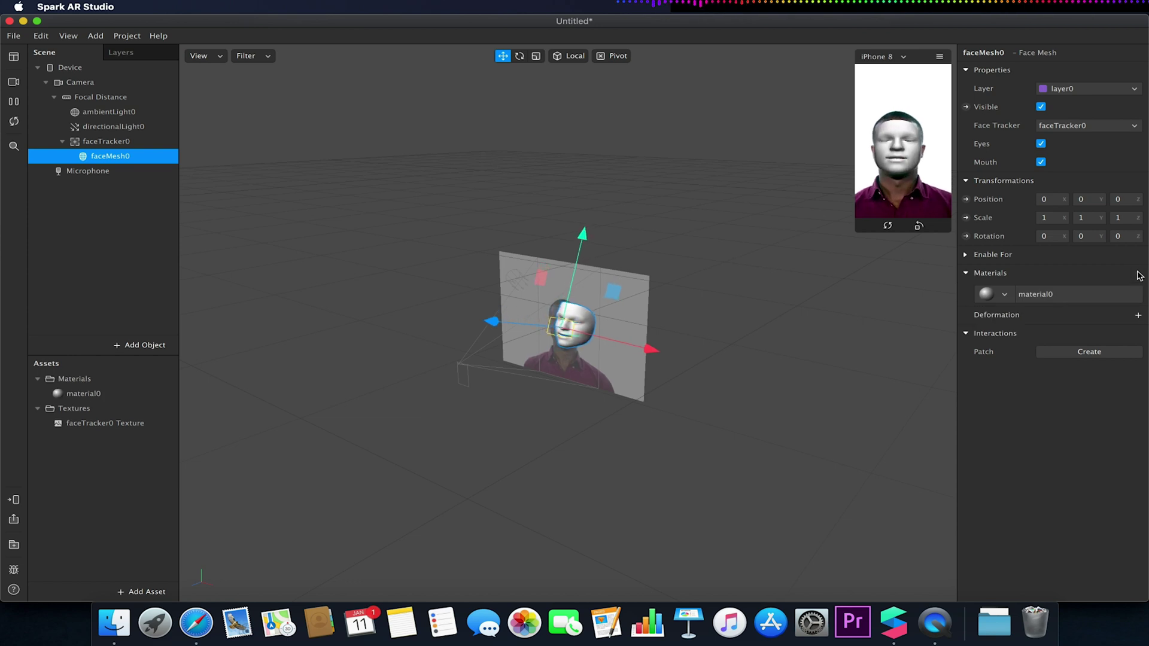
# Step: Set the mesh material's diffuse texture to faceTracker0 Texture and its shader type to Flat
pyautogui.click(111, 394)
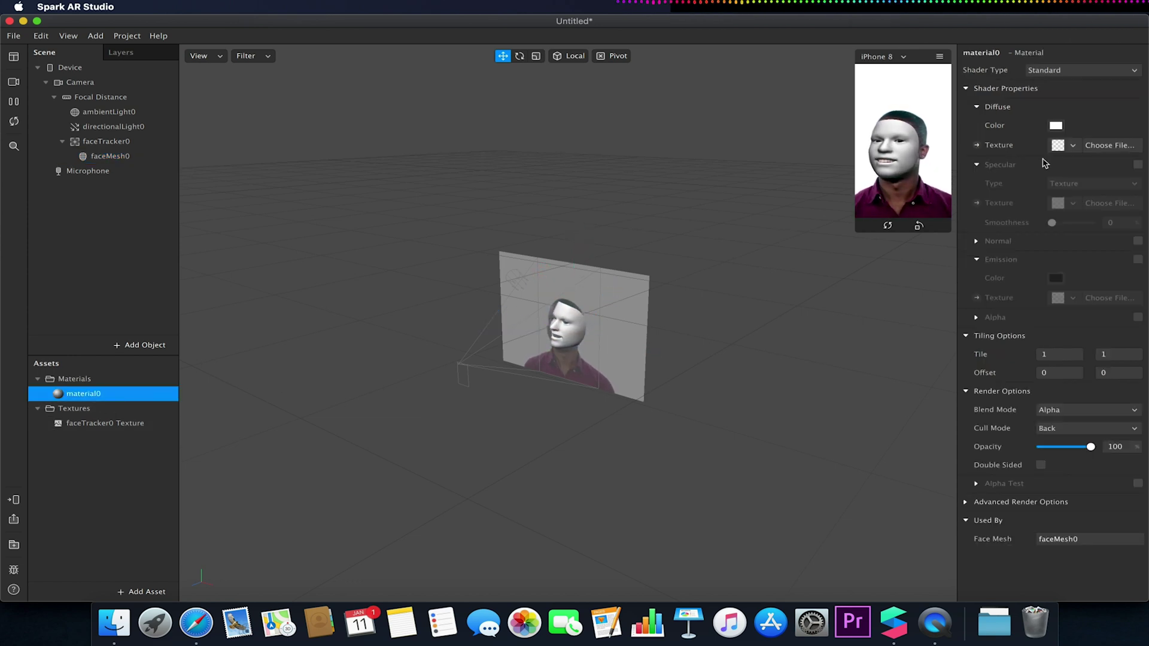
pyautogui.click(1072, 147)
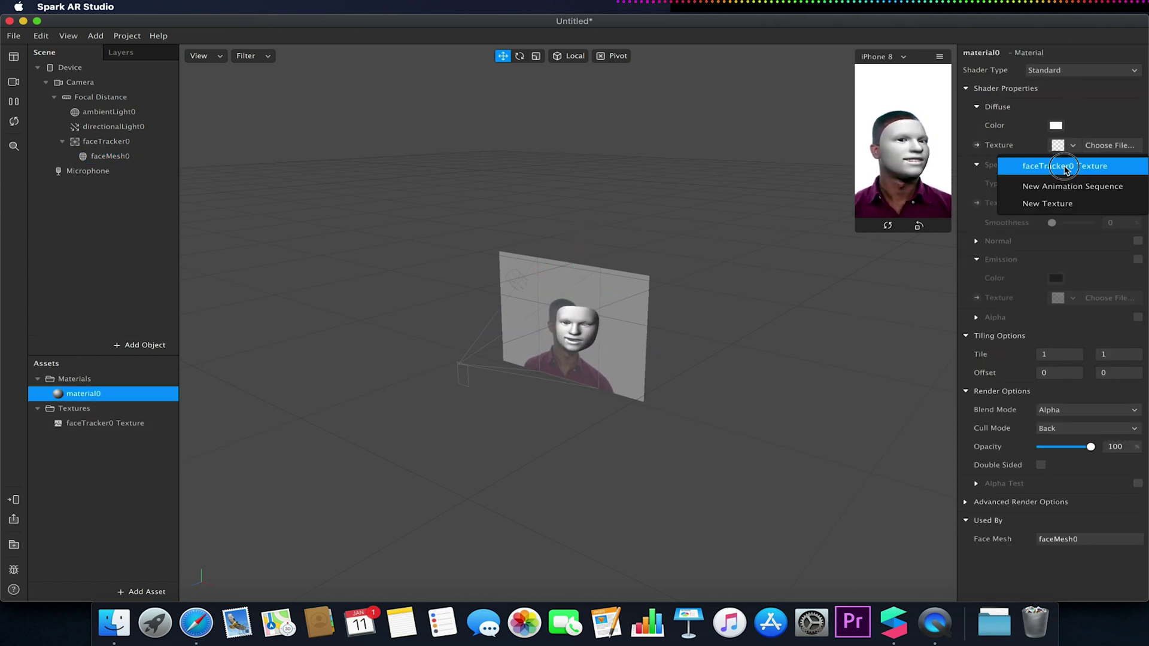
pyautogui.click(1068, 159)
pyautogui.click(1071, 73)
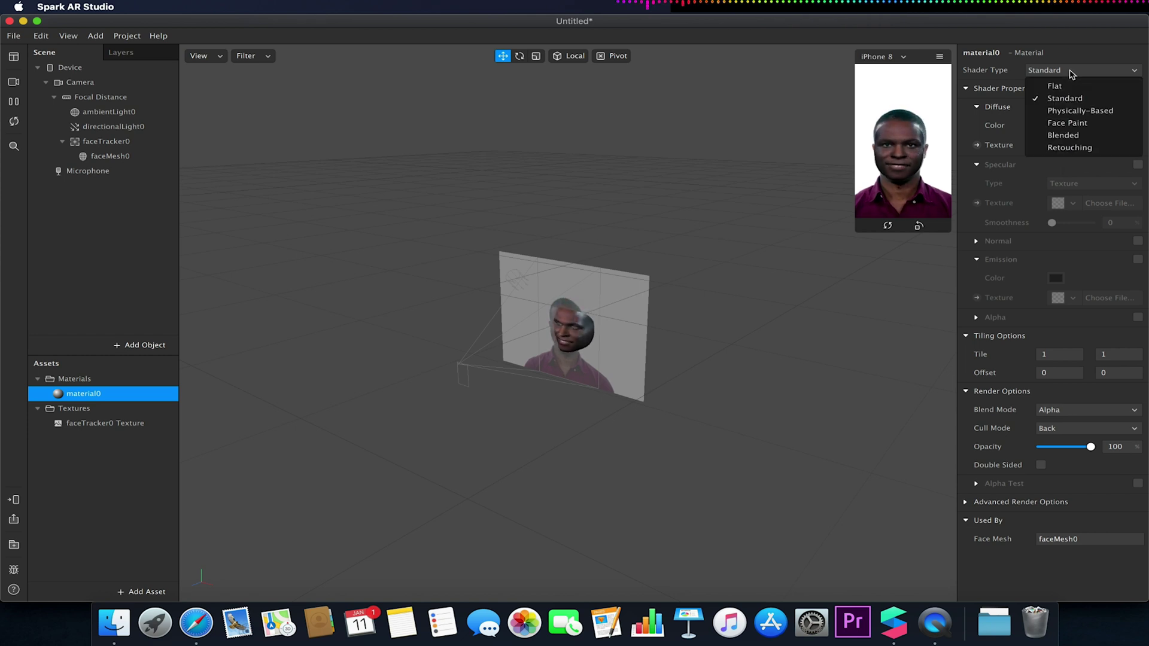
pyautogui.click(1056, 84)
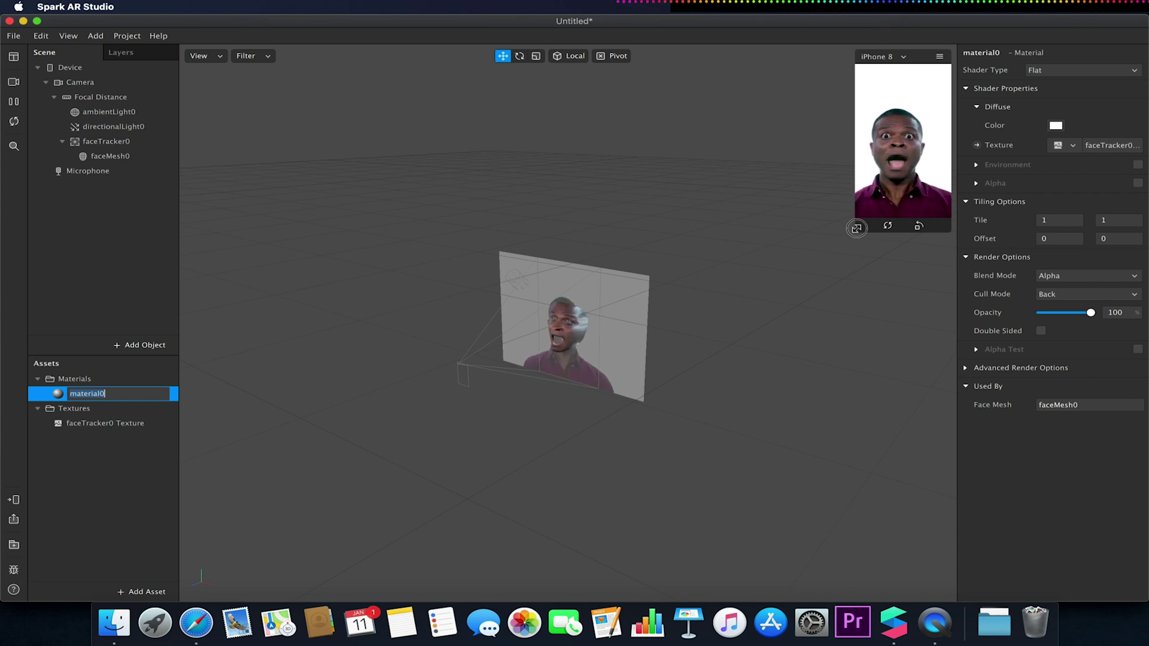
# Step: Enlarge the simulator preview and disable the Eyes and Mouth options of faceMesh0
pyautogui.moveTo(857, 228); pyautogui.dragTo(785, 294)
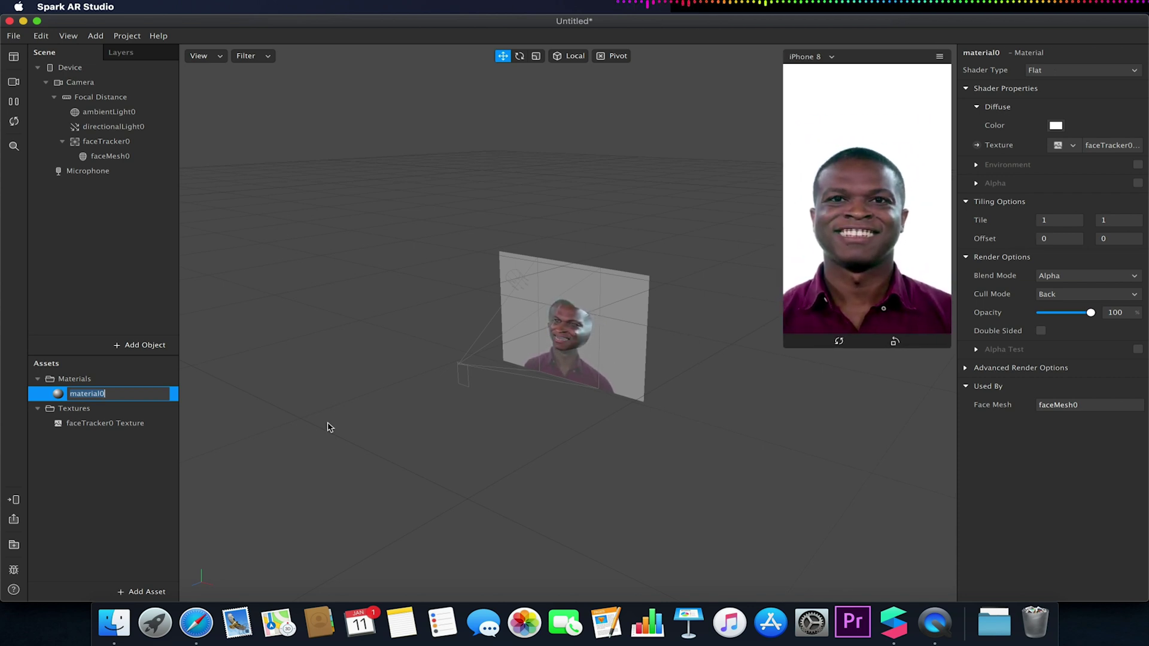
pyautogui.click(113, 156)
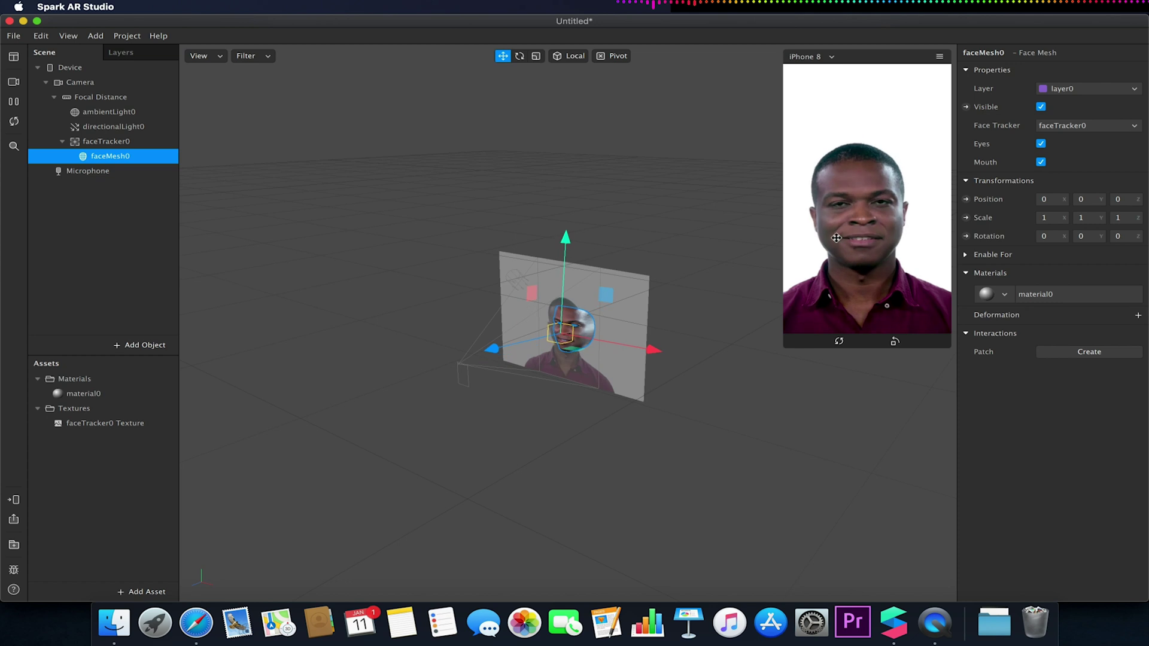
pyautogui.click(1041, 145)
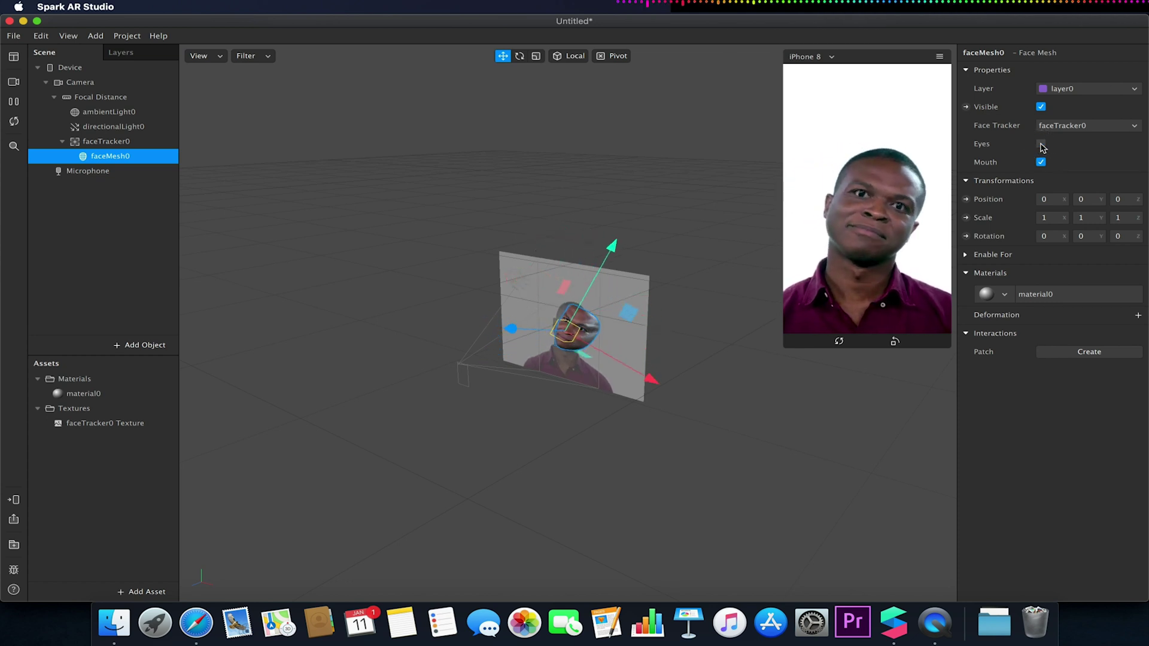
pyautogui.click(1041, 163)
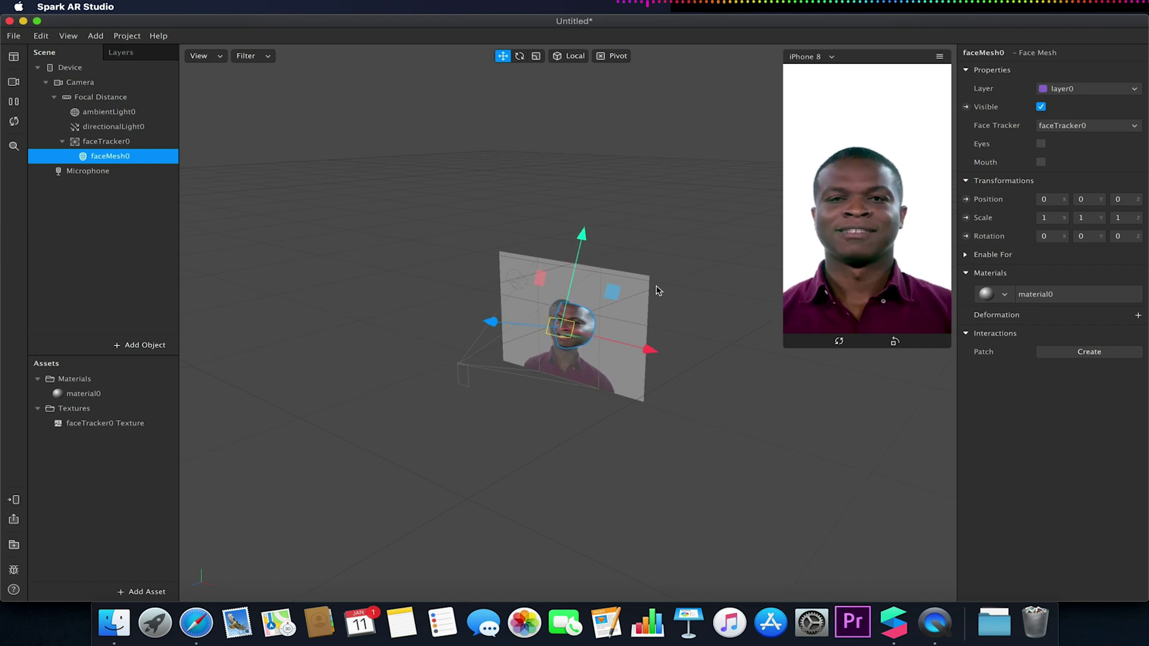
pyautogui.click(1041, 162)
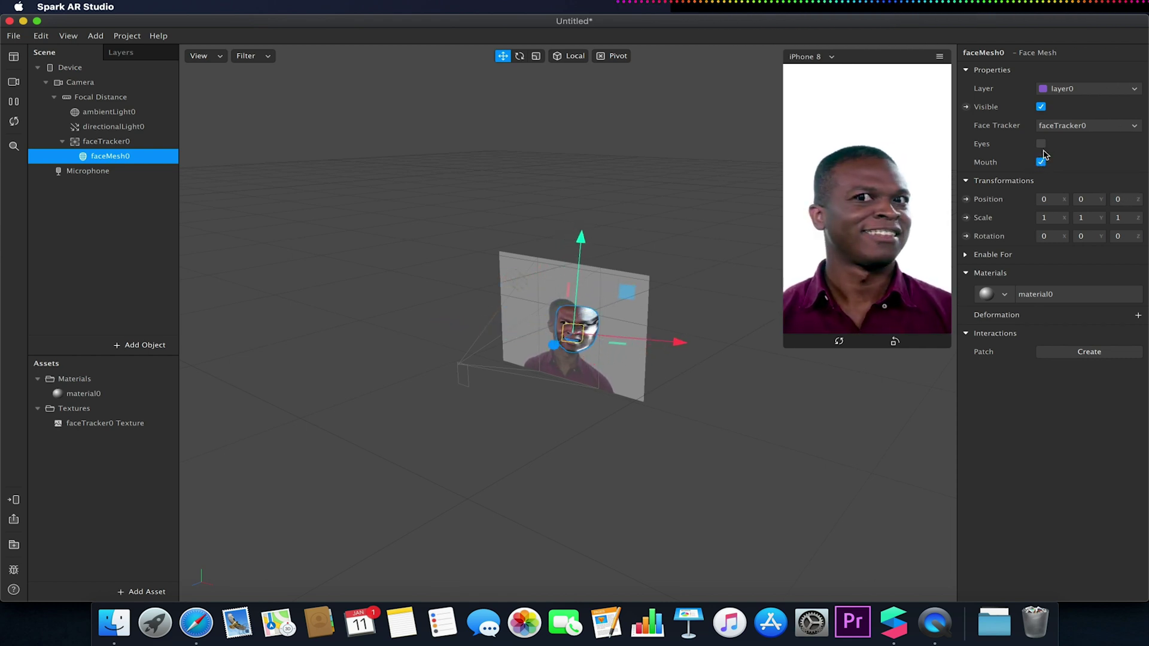
pyautogui.click(1041, 162)
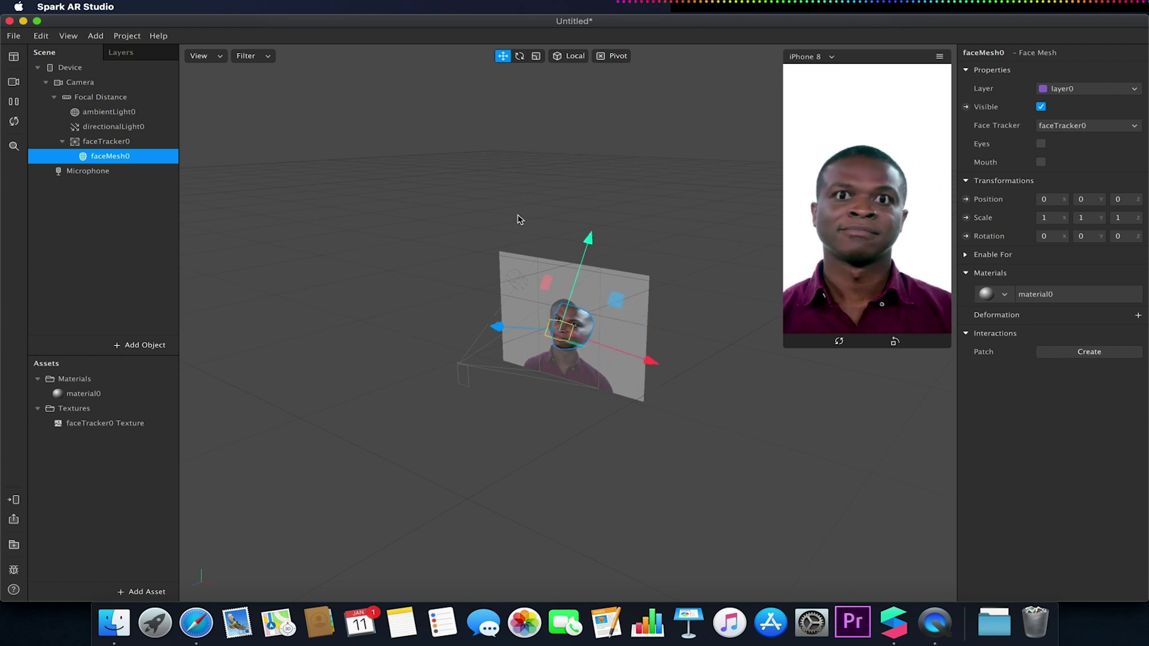
# Step: Show the Patch Editor and create a Mouth Open interaction patch for faceTracker0
pyautogui.click(69, 36)
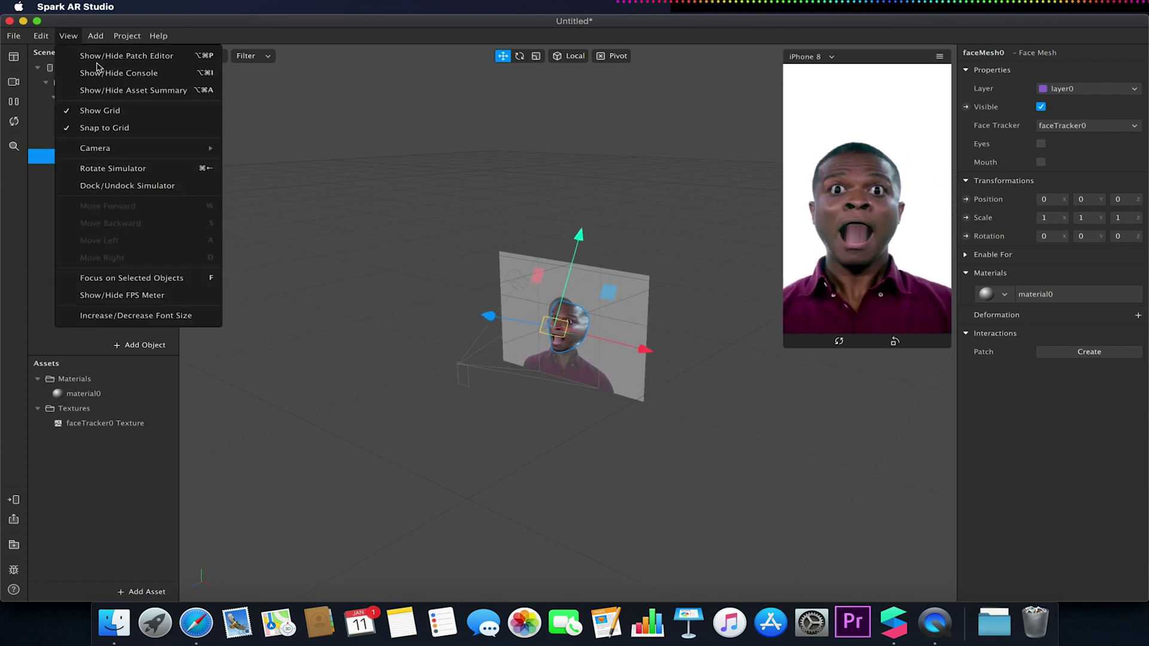
pyautogui.click(120, 55)
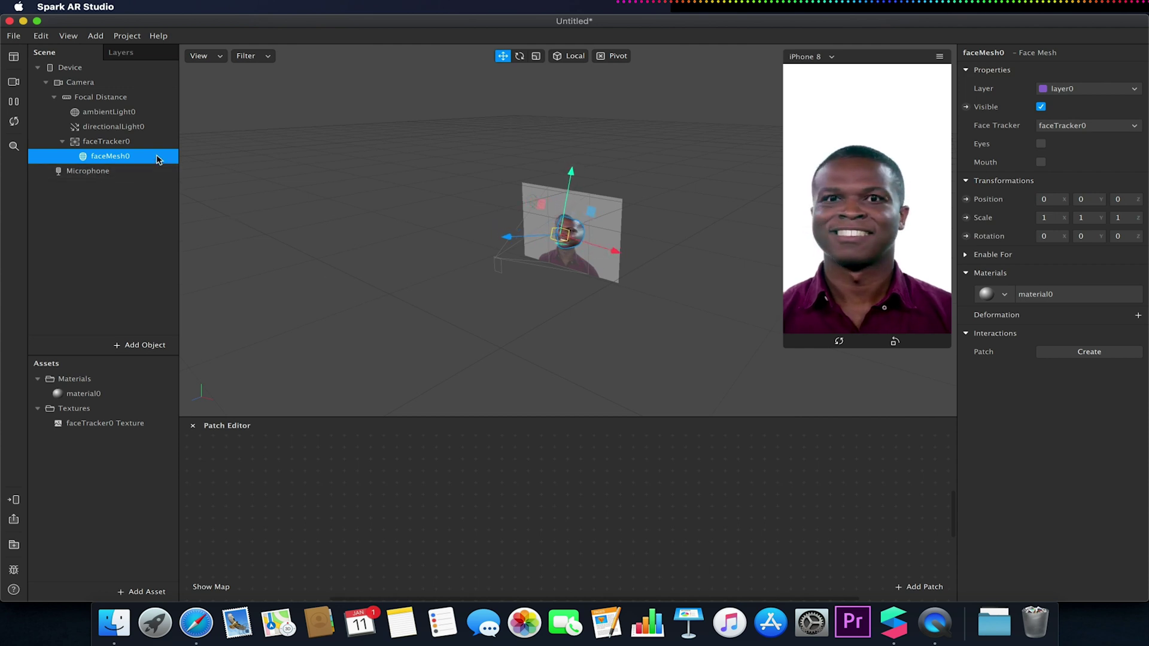
pyautogui.click(151, 145)
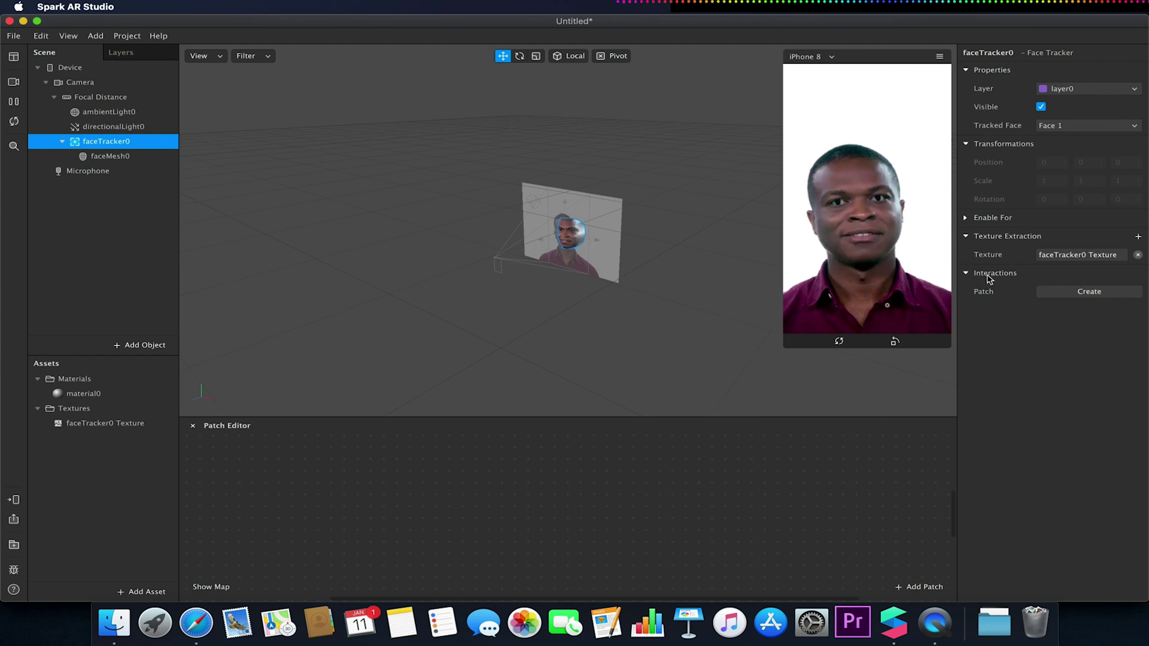
pyautogui.click(1074, 294)
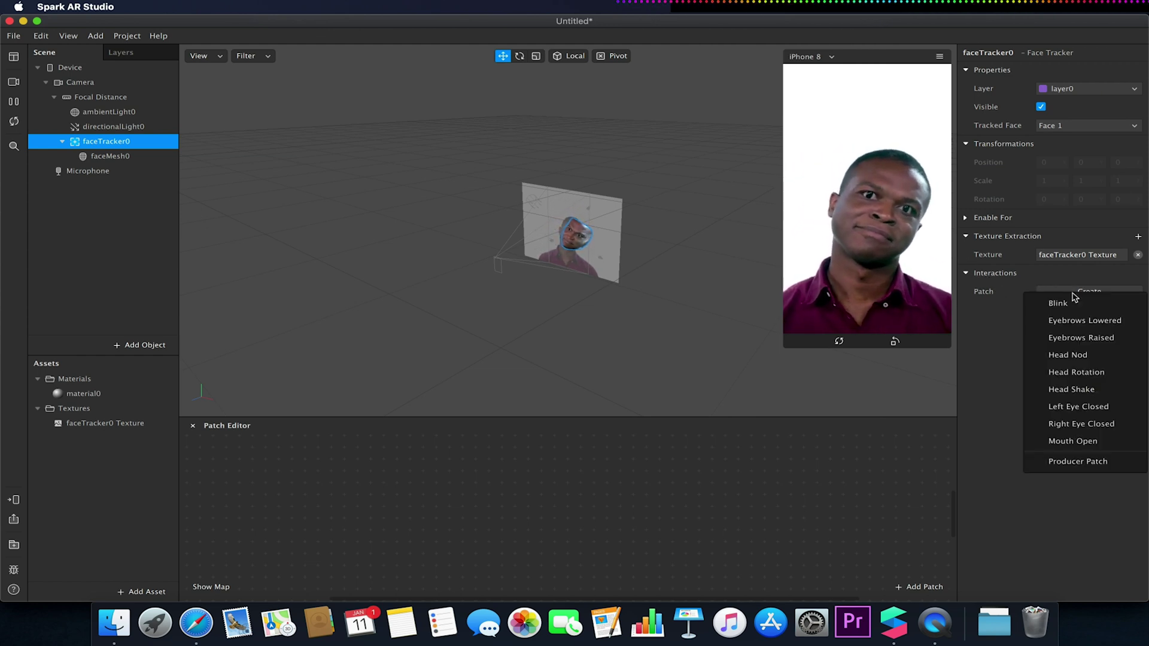
pyautogui.click(1063, 441)
pyautogui.click(574, 472)
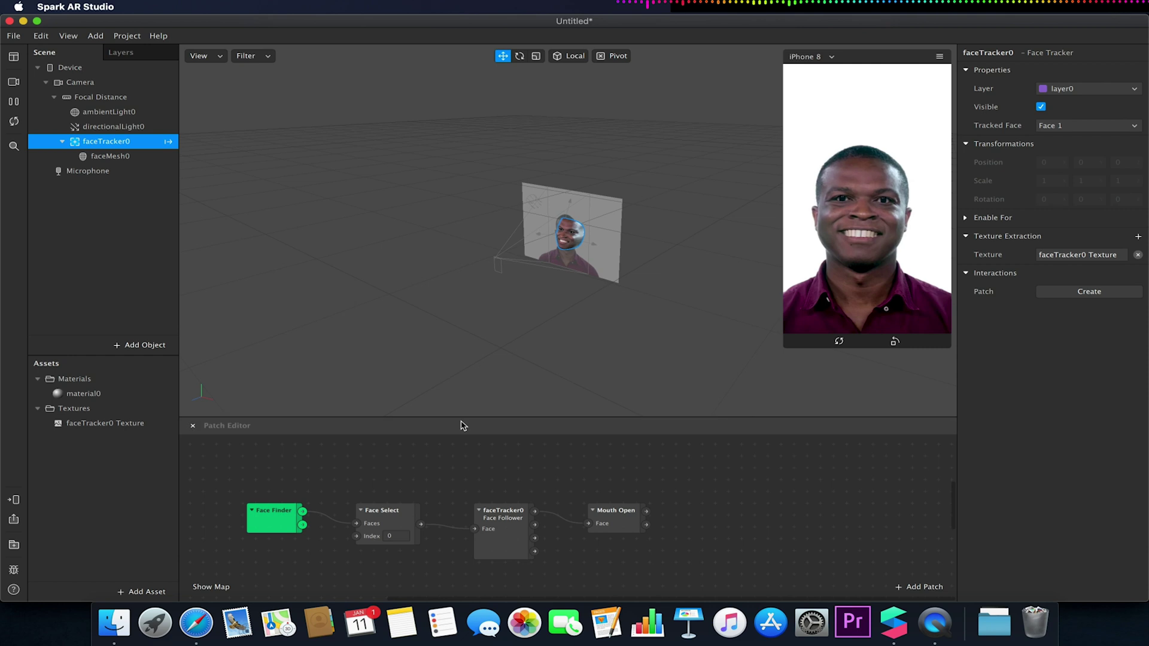
# Step: Add a Loop Animation patch fed by the Mouth Open output and enlarge the Patch Editor area
pyautogui.click(646, 512)
pyautogui.moveTo(647, 516); pyautogui.dragTo(690, 459)
pyautogui.write('loop')
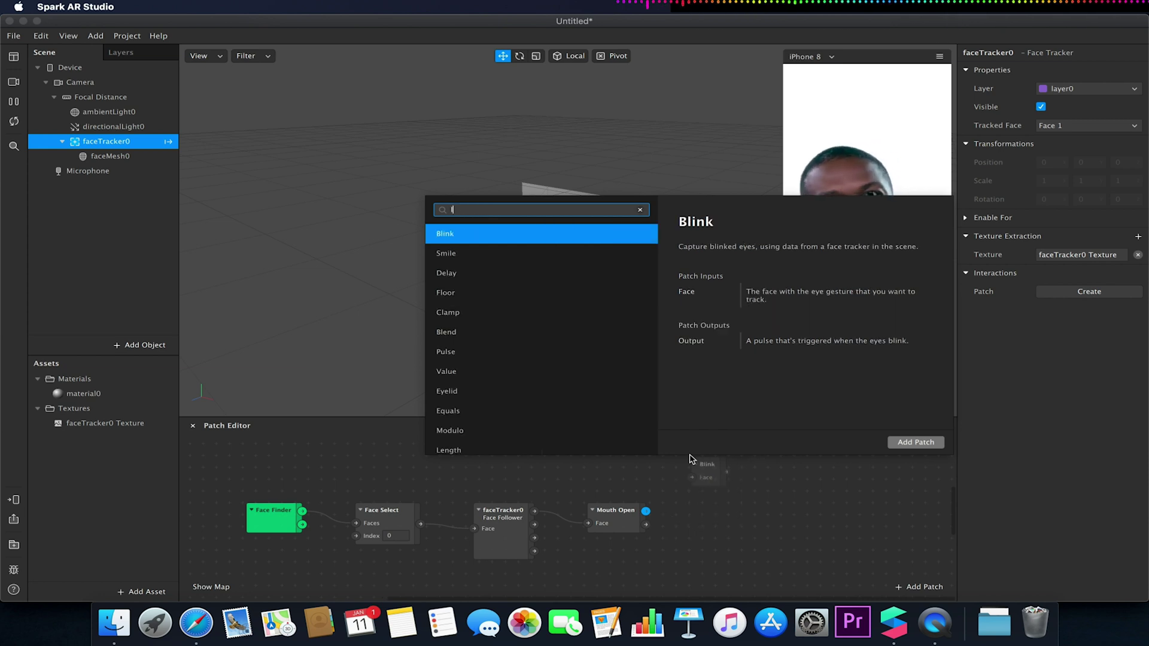
pyautogui.click(916, 442)
pyautogui.moveTo(752, 462); pyautogui.dragTo(712, 279)
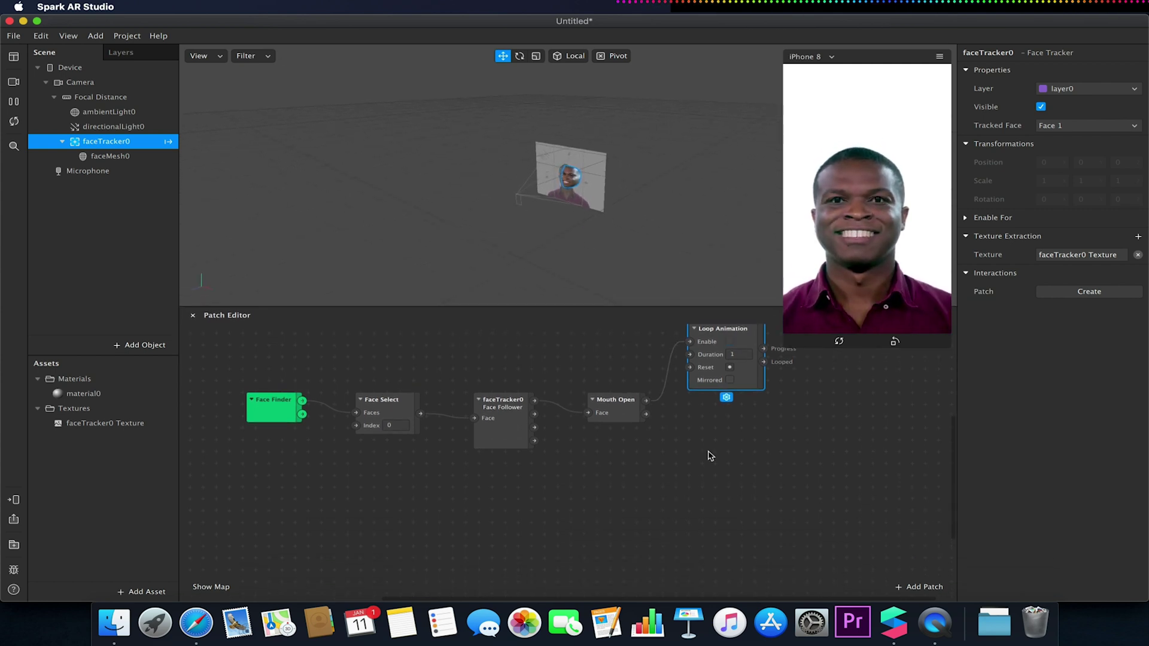
# Step: Add a Transition patch connected to the Loop Animation's Progress output and place it beside that patch
pyautogui.scroll(3, 708, 455)
pyautogui.hscroll(-2, 708, 455)
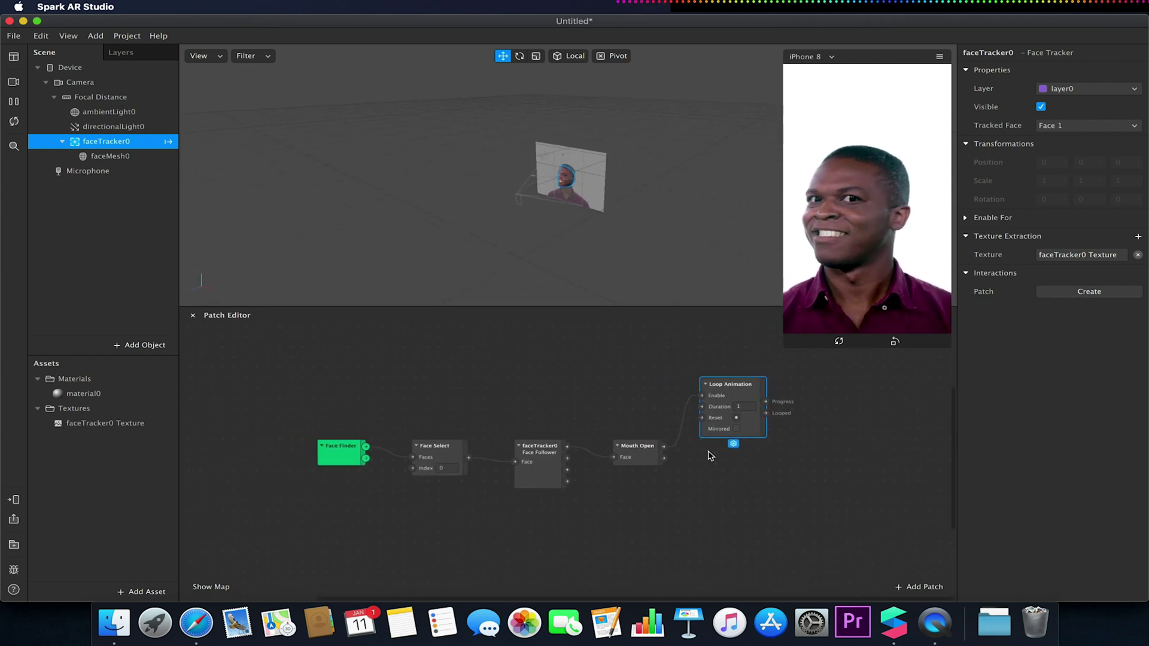
pyautogui.hscroll(-3, 730, 480)
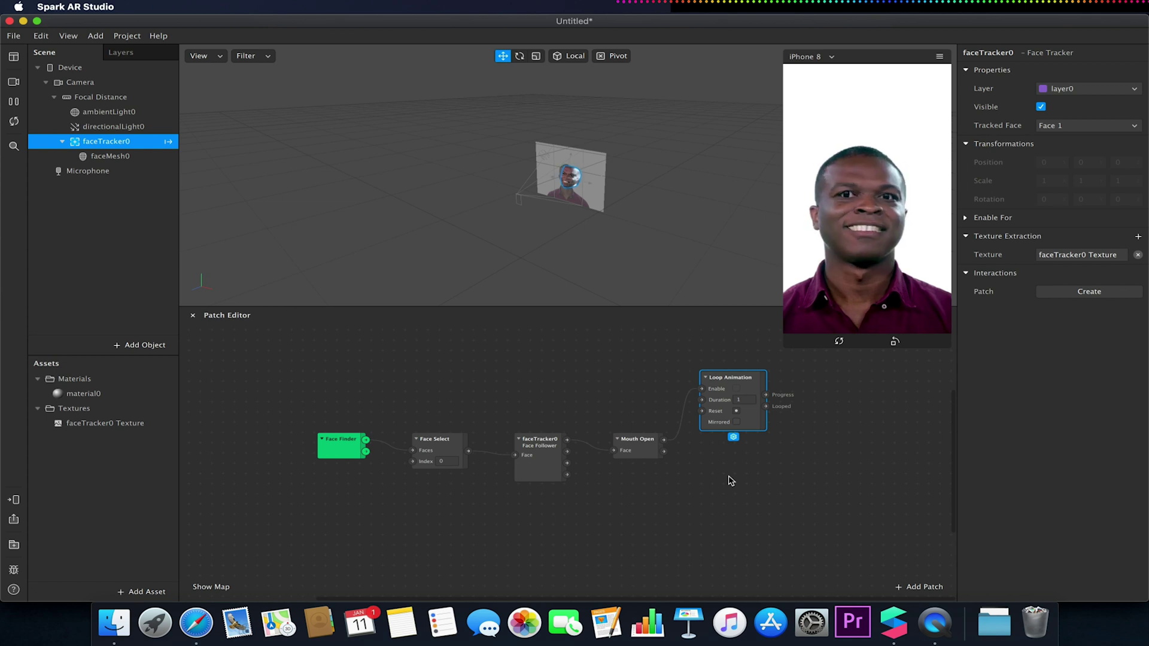
pyautogui.moveTo(767, 400); pyautogui.dragTo(830, 388)
pyautogui.write('transiti')
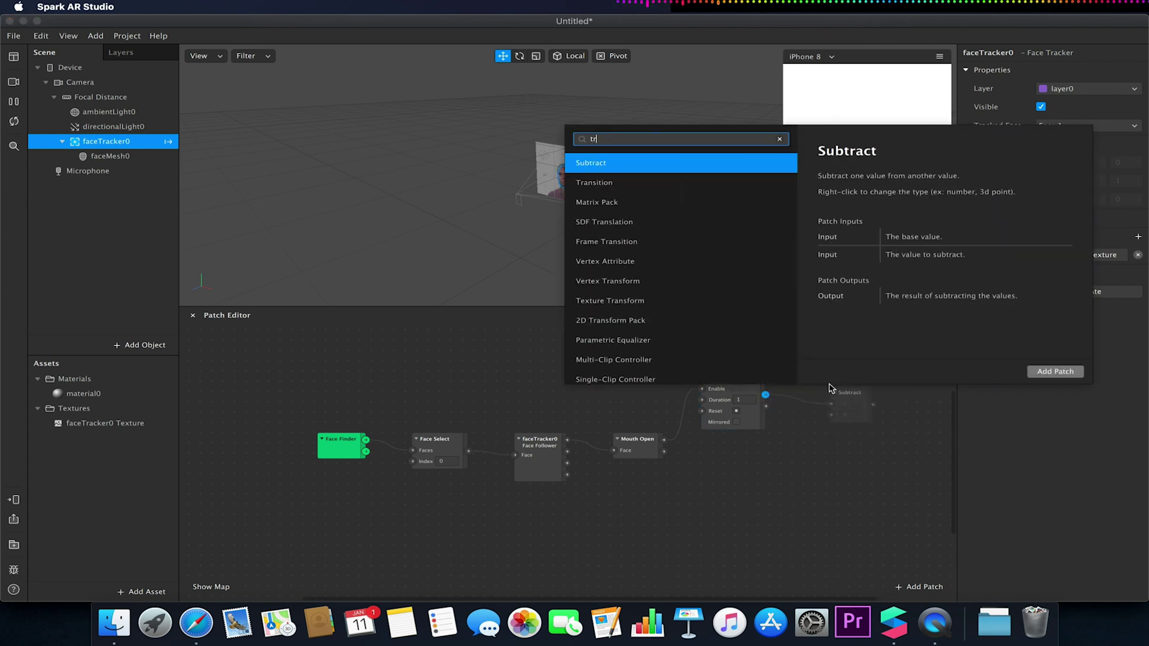
pyautogui.click(1053, 371)
pyautogui.moveTo(869, 397); pyautogui.dragTo(841, 372)
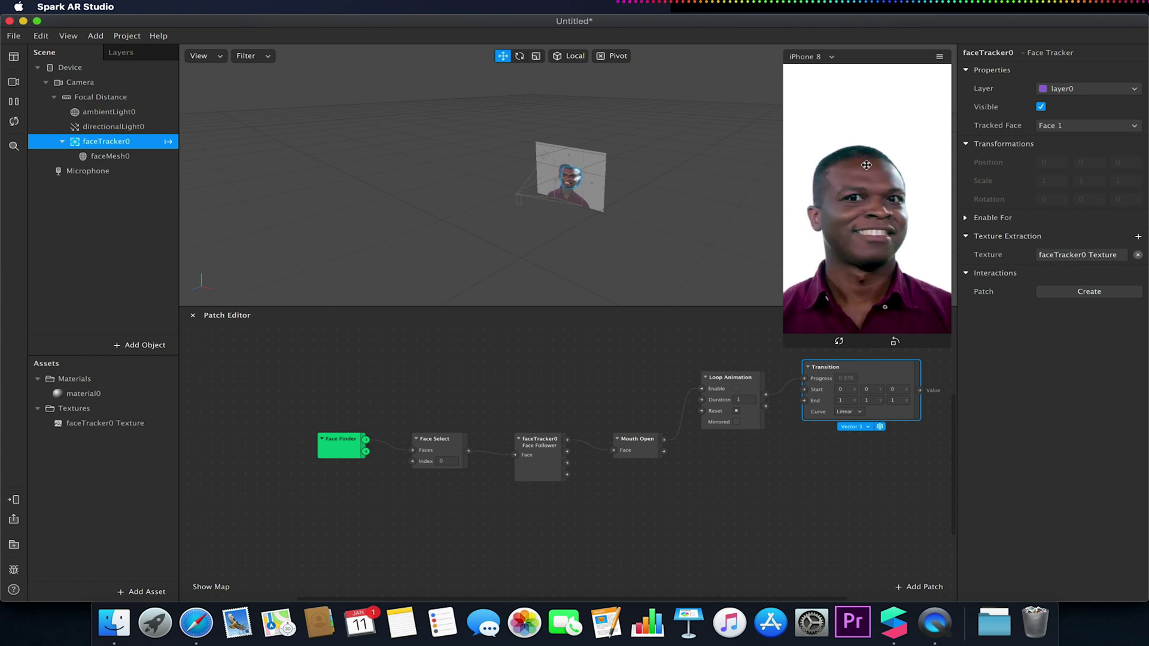
# Step: Add a Less Than patch below the Loop Animation, connected to the Mouth Openness output of the Mouth Open patch
pyautogui.click(110, 157)
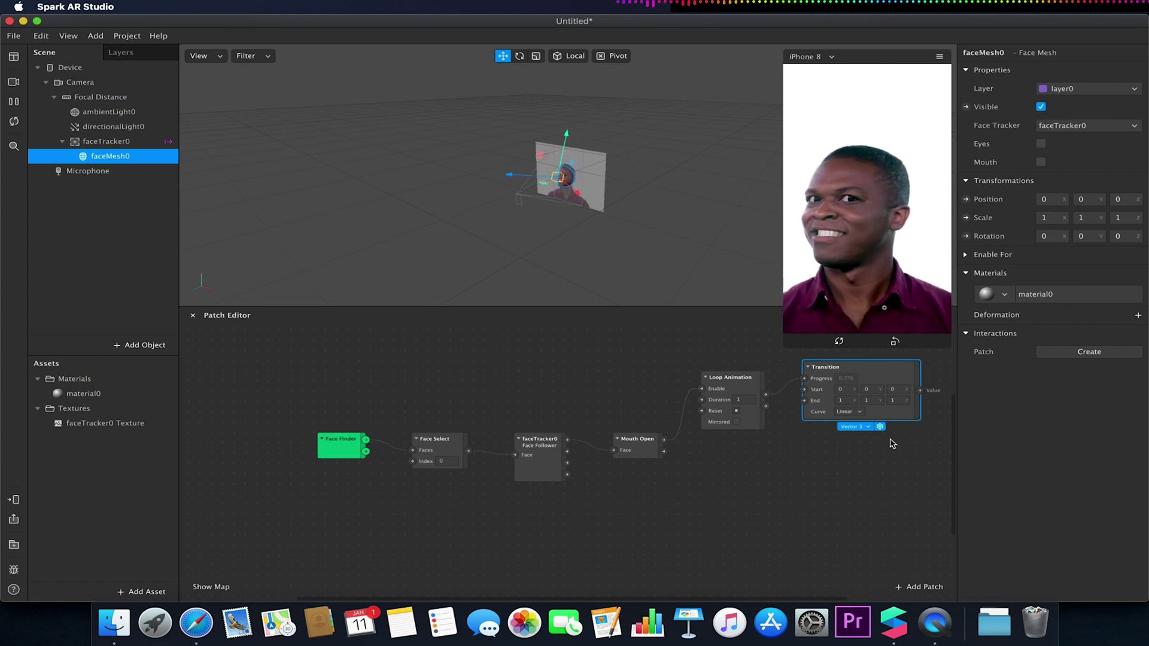
pyautogui.click(714, 517)
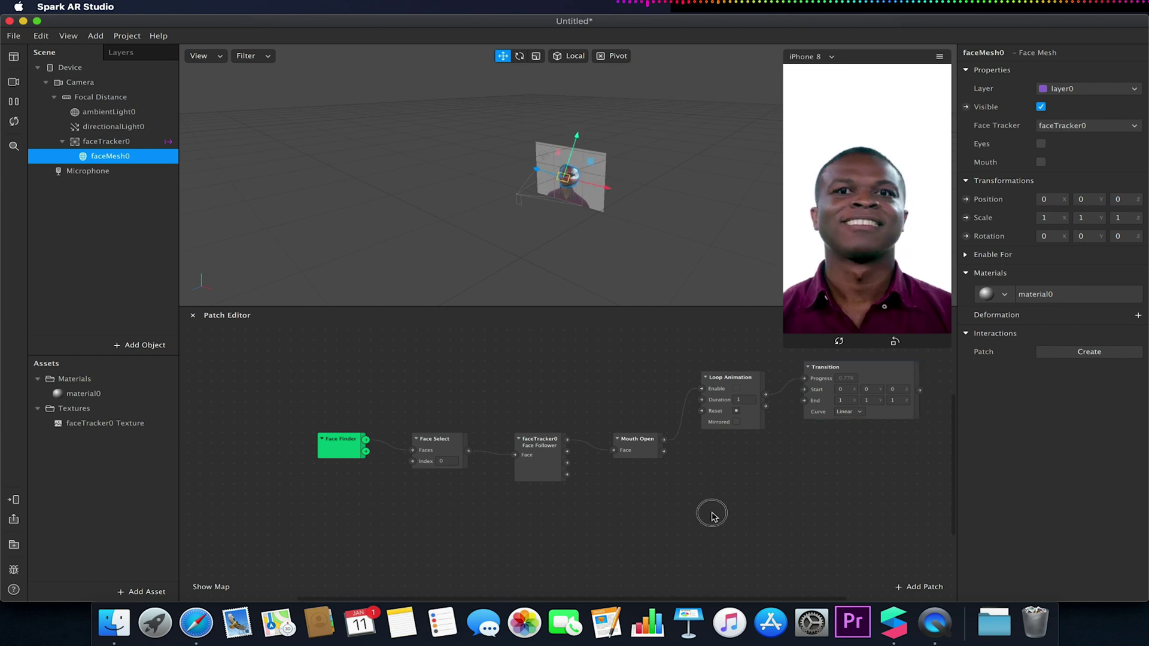
pyautogui.click(648, 453)
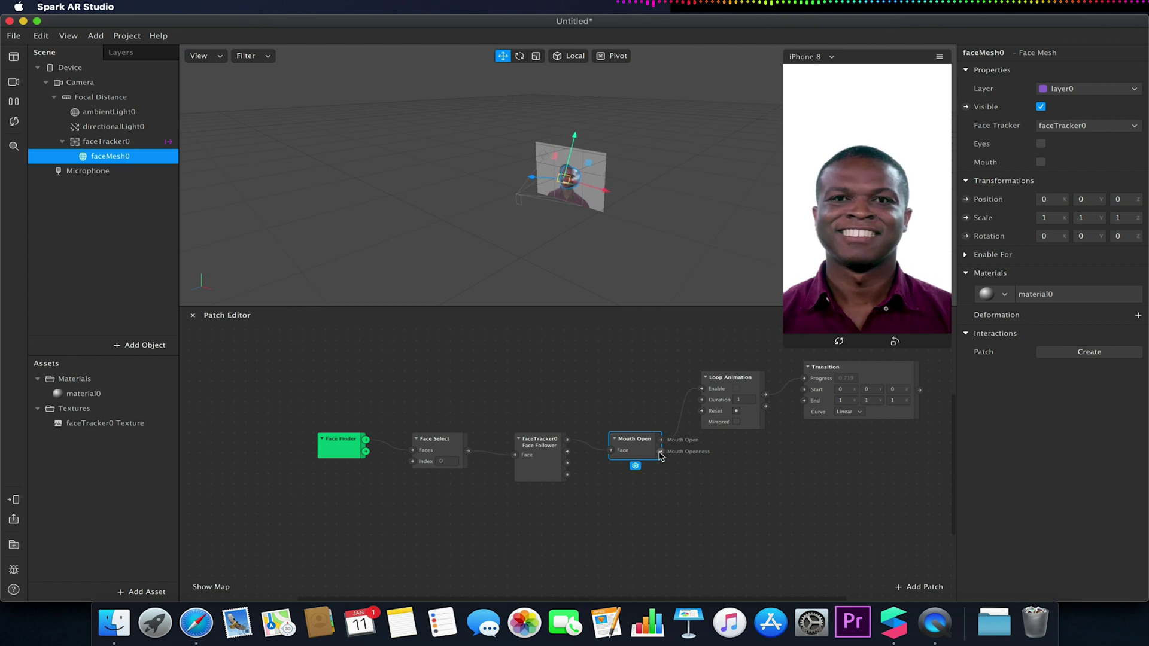
pyautogui.moveTo(661, 453); pyautogui.dragTo(708, 516)
pyautogui.write('less than')
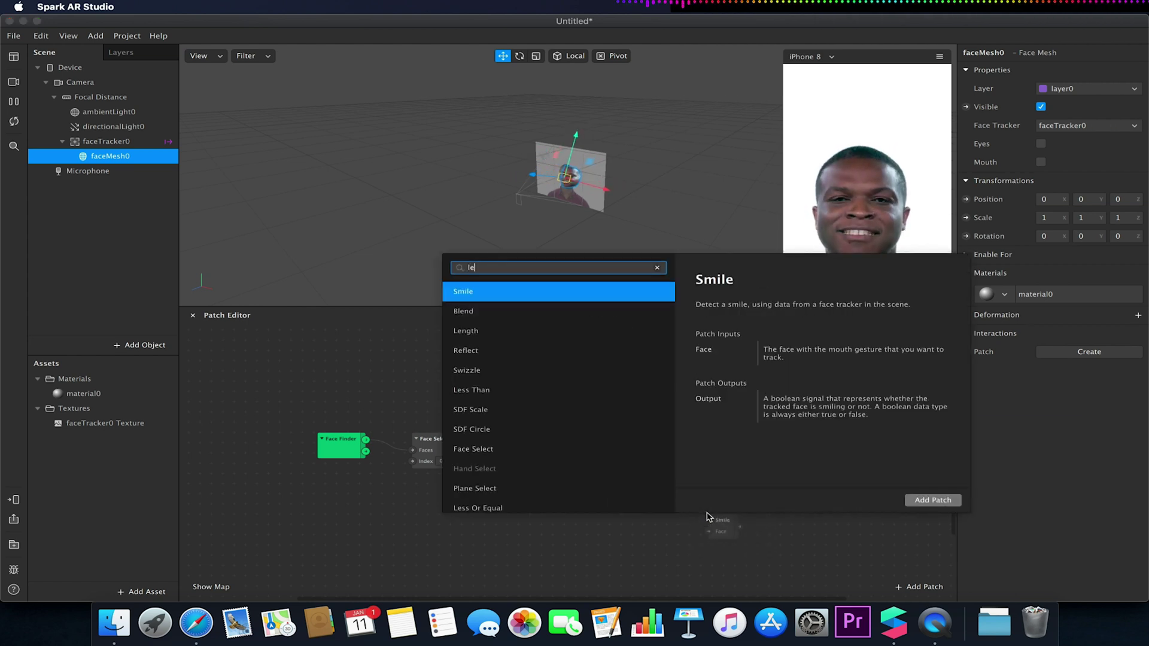
pyautogui.click(933, 500)
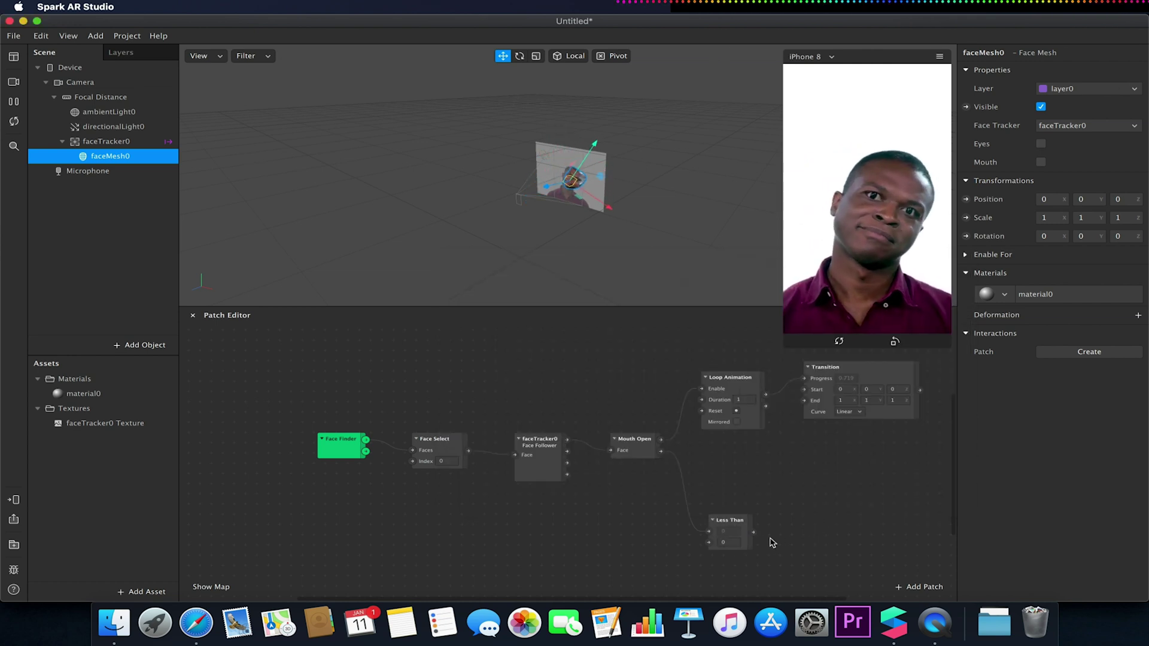
# Step: Add an If Then Else patch with the Less Than output as its condition and the Transition output feeding its Else input
pyautogui.moveTo(753, 532); pyautogui.dragTo(843, 500)
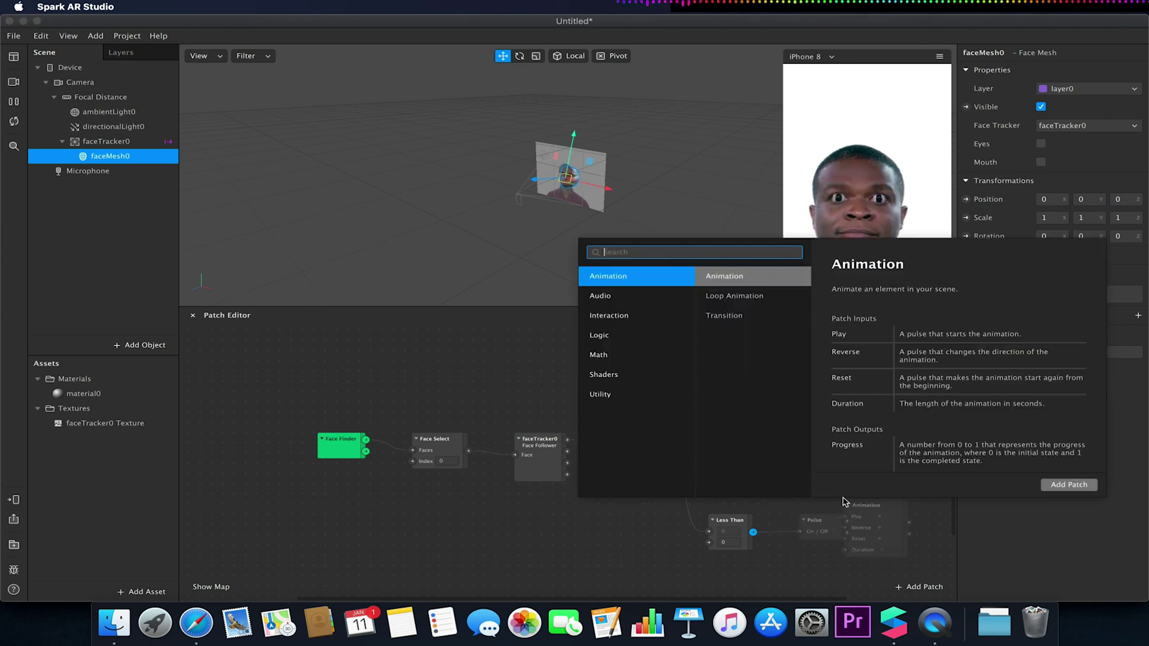
pyautogui.write('if then else')
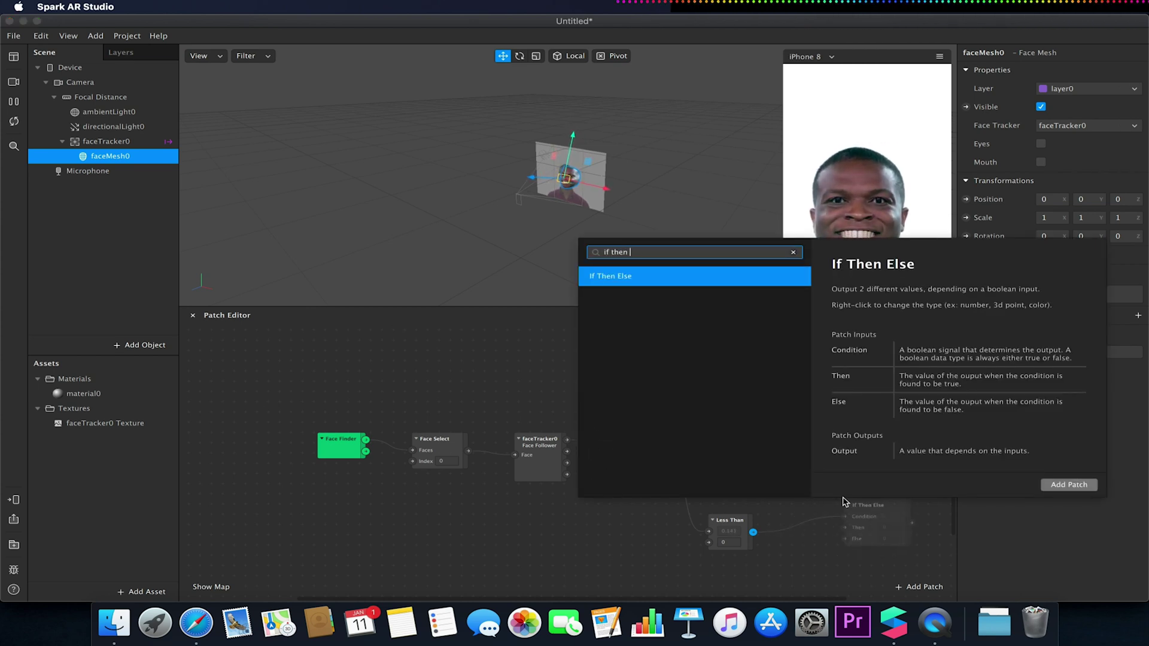
pyautogui.click(1042, 486)
pyautogui.moveTo(881, 512); pyautogui.dragTo(895, 514)
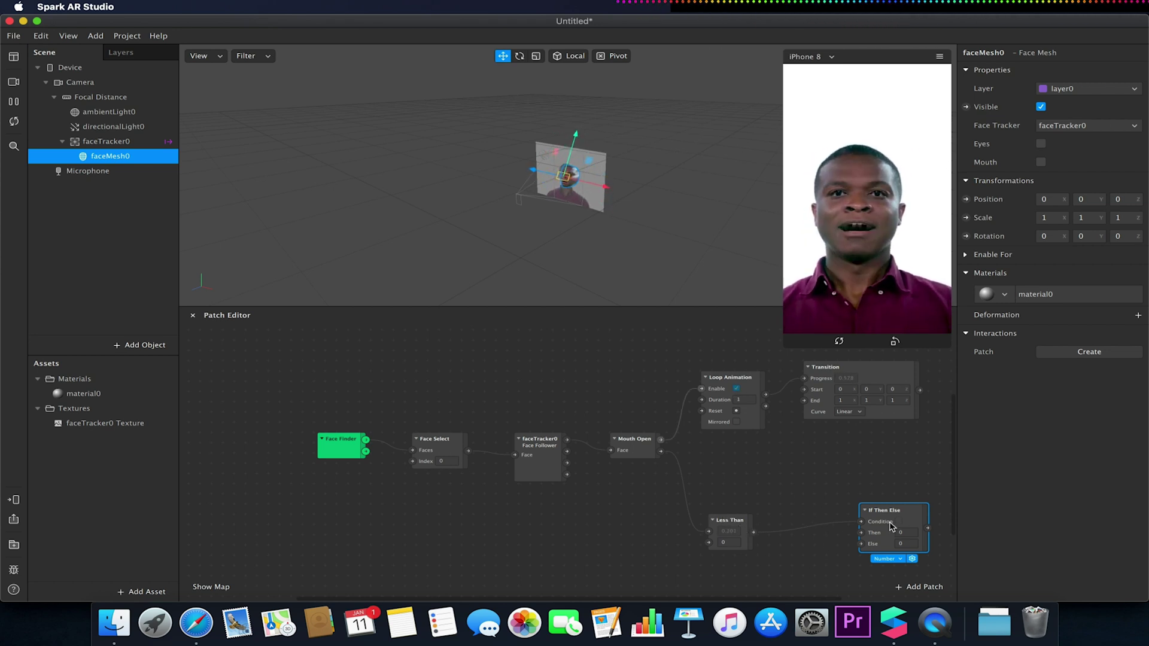
pyautogui.moveTo(920, 390); pyautogui.dragTo(858, 546)
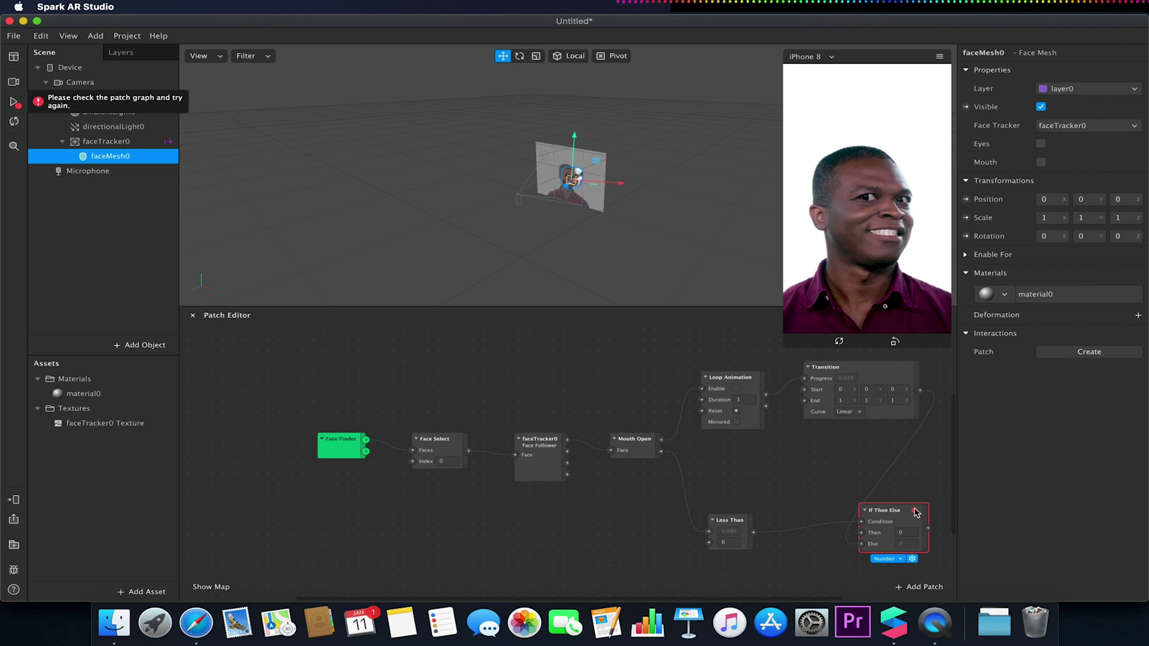
pyautogui.moveTo(917, 513)
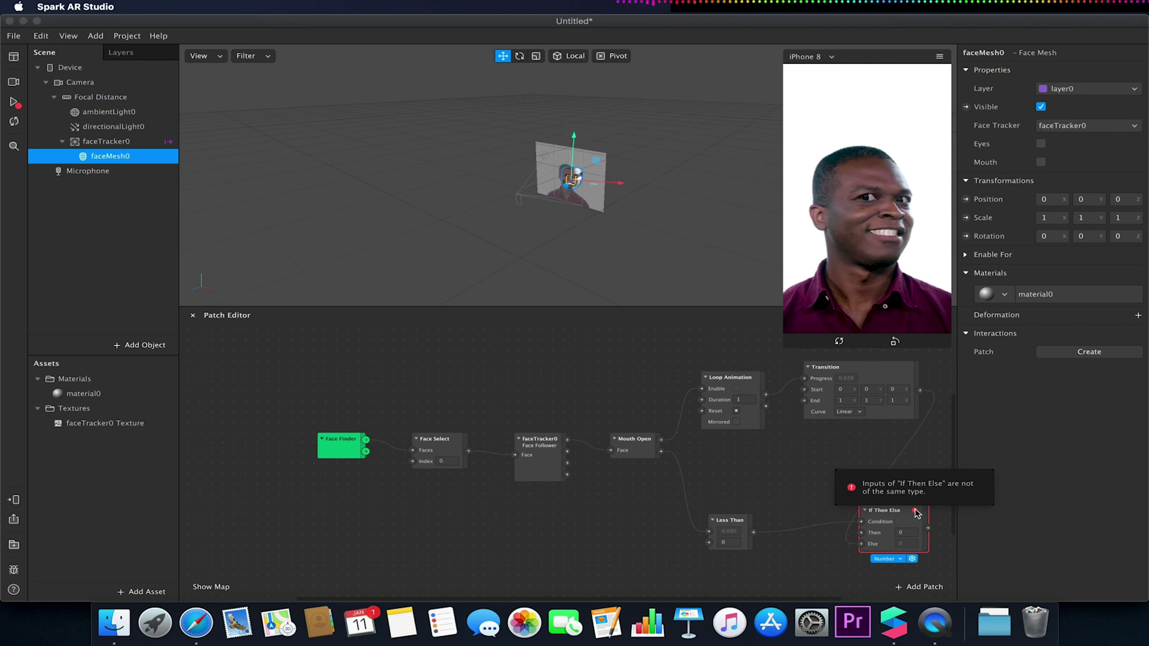
# Step: Add a Pack patch fed by the If Then Else output
pyautogui.hscroll(5, 780, 467)
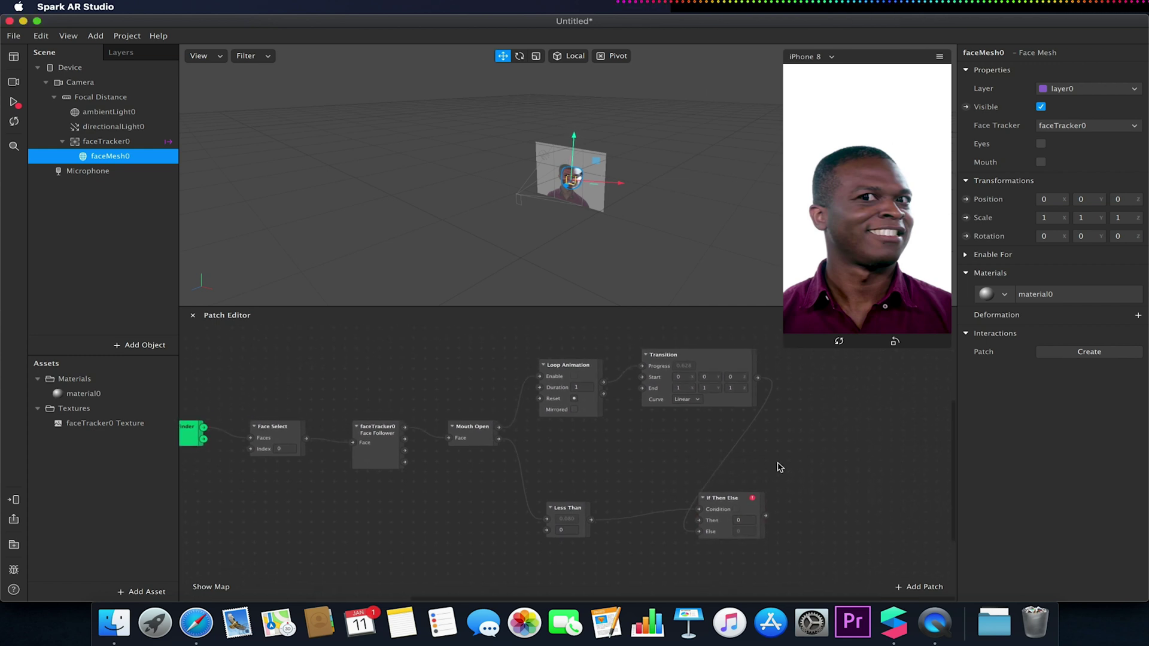
pyautogui.moveTo(766, 516); pyautogui.dragTo(847, 445)
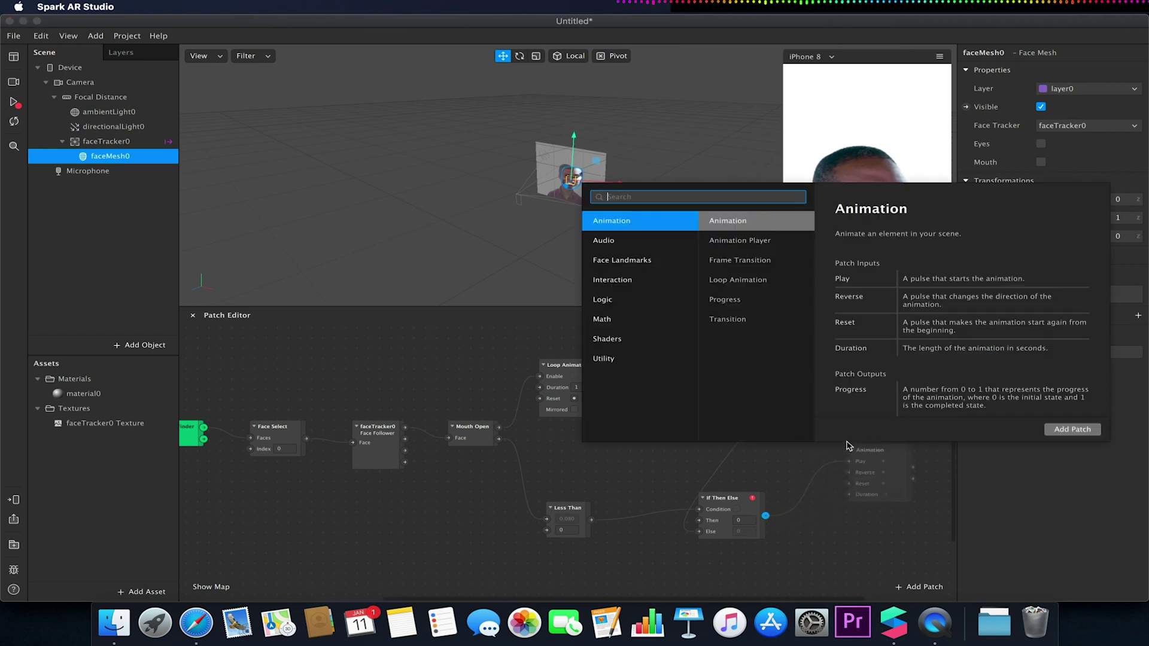
pyautogui.write('pack')
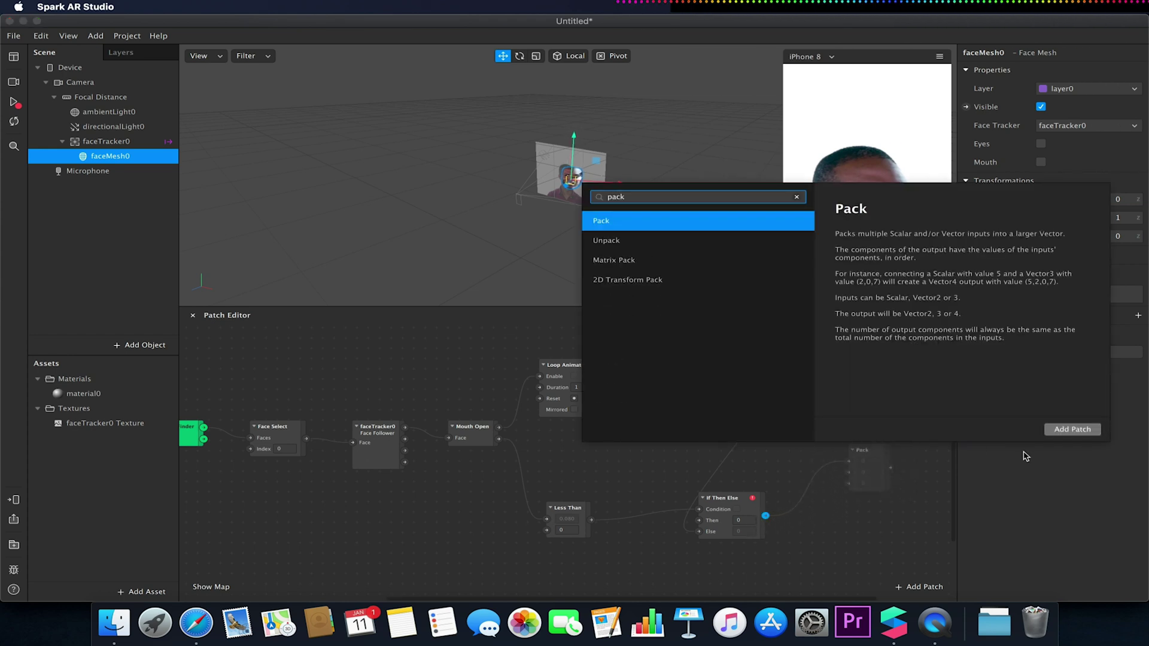
pyautogui.click(1062, 431)
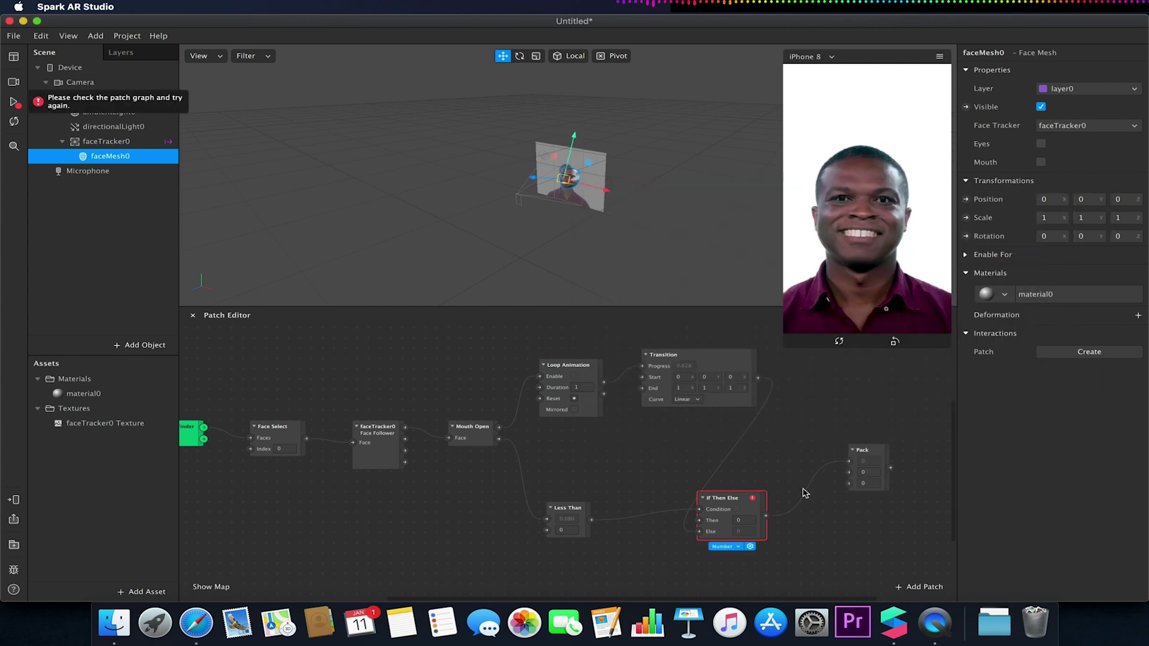
# Step: Reroute the If Then Else output to Pack's third input and connect Pack to a 3D Rotation patch for faceMesh0
pyautogui.moveTo(764, 516); pyautogui.dragTo(822, 477)
pyautogui.moveTo(766, 515); pyautogui.dragTo(849, 483)
pyautogui.click(965, 236)
pyautogui.moveTo(580, 470); pyautogui.dragTo(914, 468)
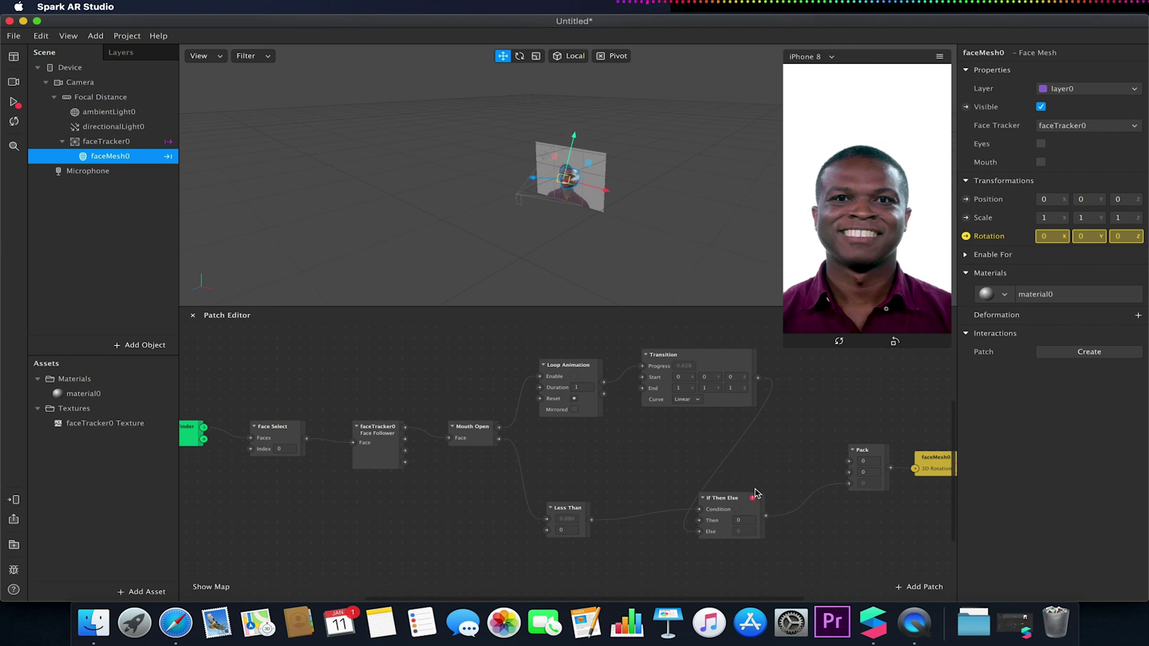
# Step: Change the Transition patch's data type to Number and move the patch slightly farther from the Loop Animation
pyautogui.click(733, 368)
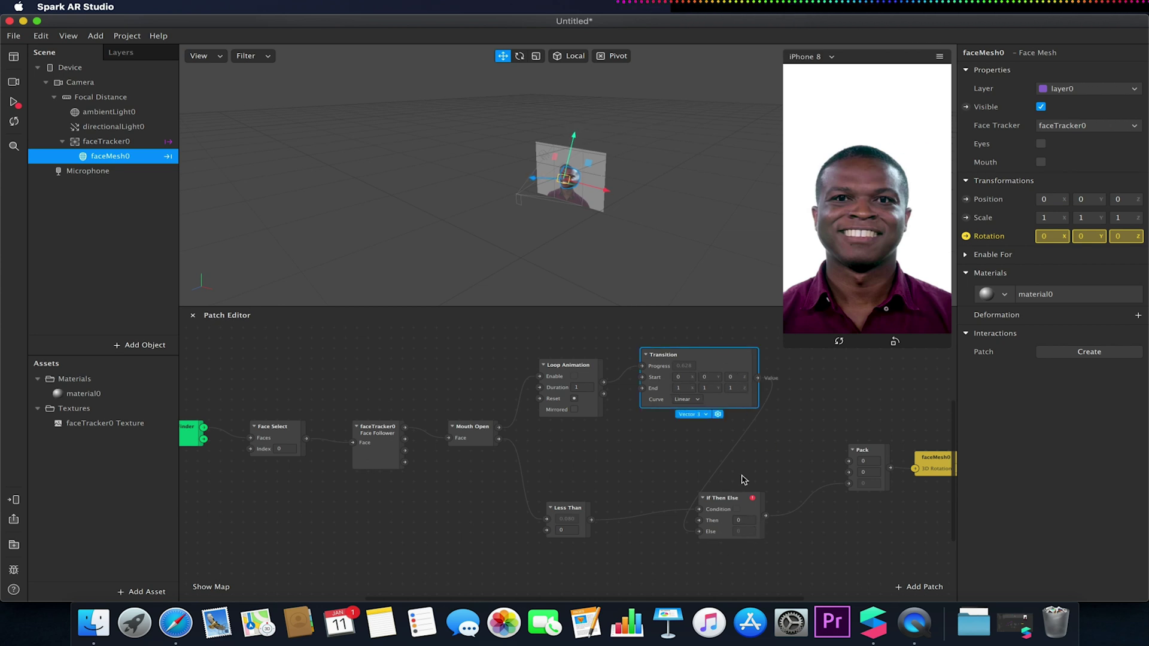
pyautogui.click(705, 414)
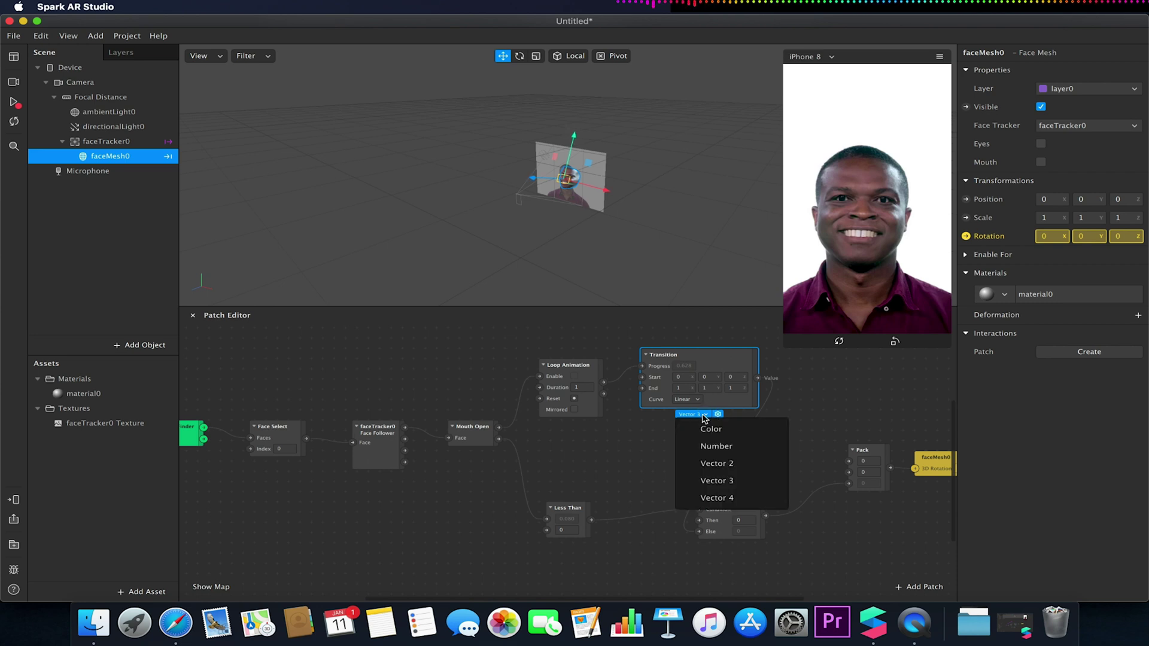
pyautogui.click(711, 450)
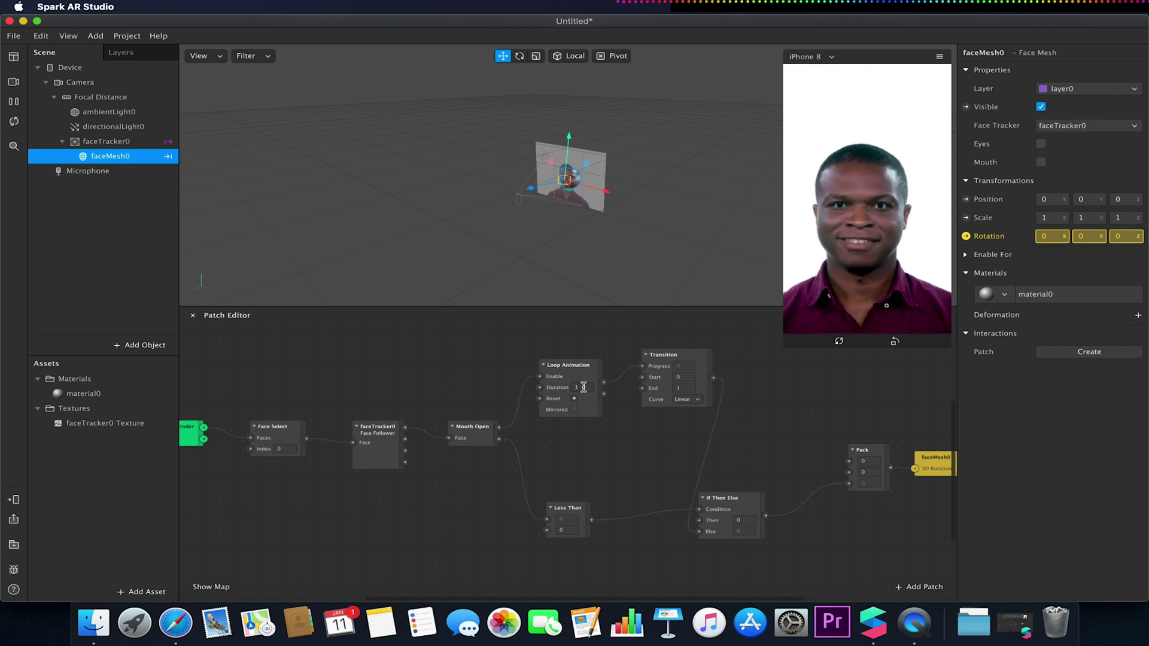
pyautogui.click(686, 388)
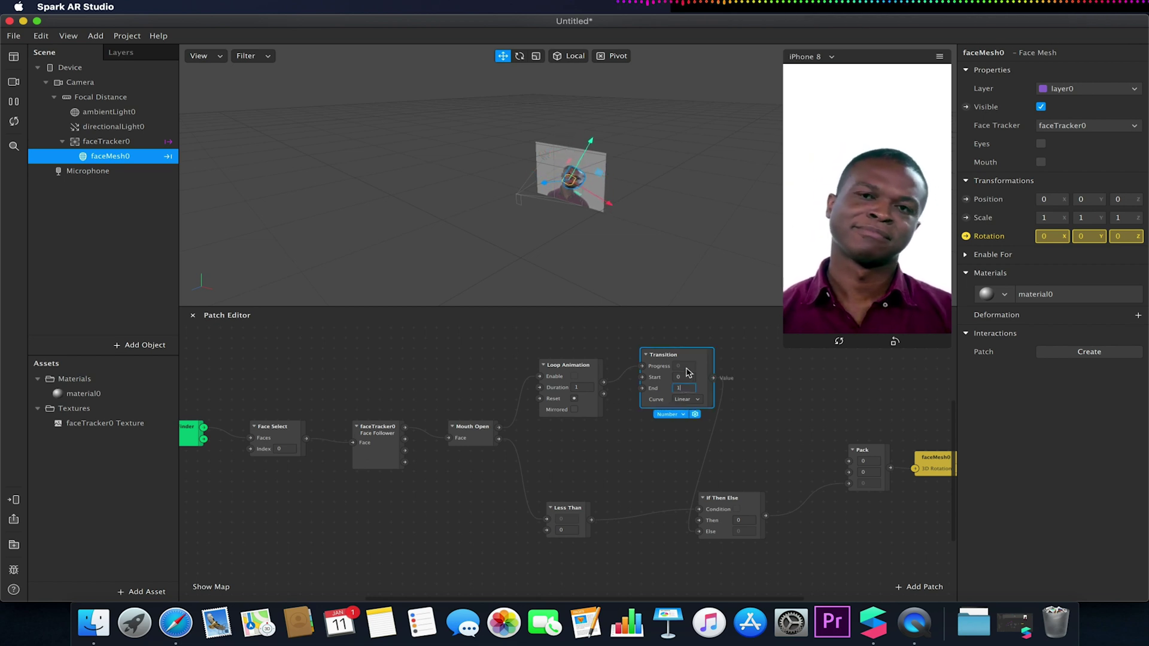
pyautogui.moveTo(693, 361); pyautogui.dragTo(716, 361)
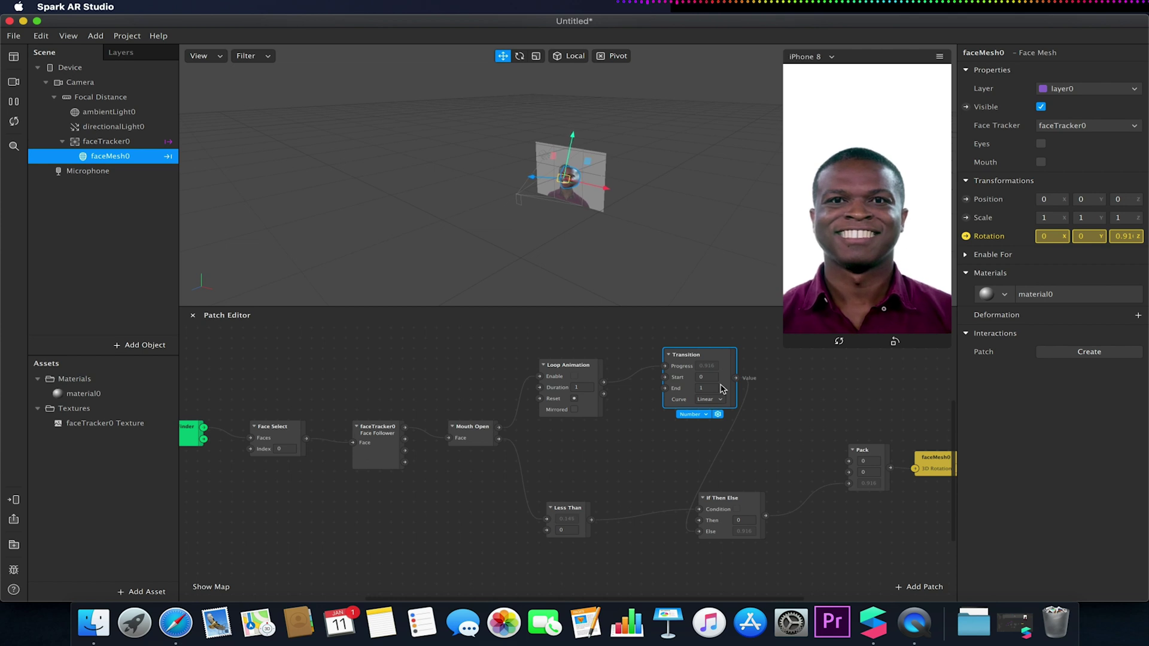
# Step: Set the Less Than comparison value to 0.2 and the Transition's End value to 20
pyautogui.click(571, 529)
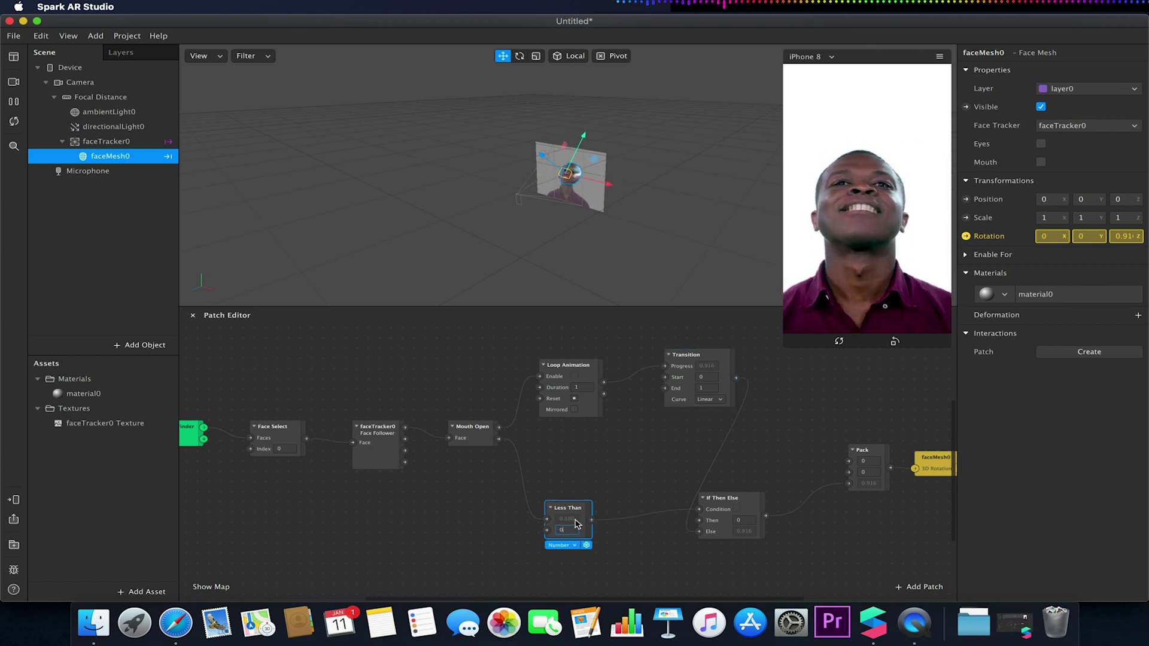
pyautogui.press('Return')
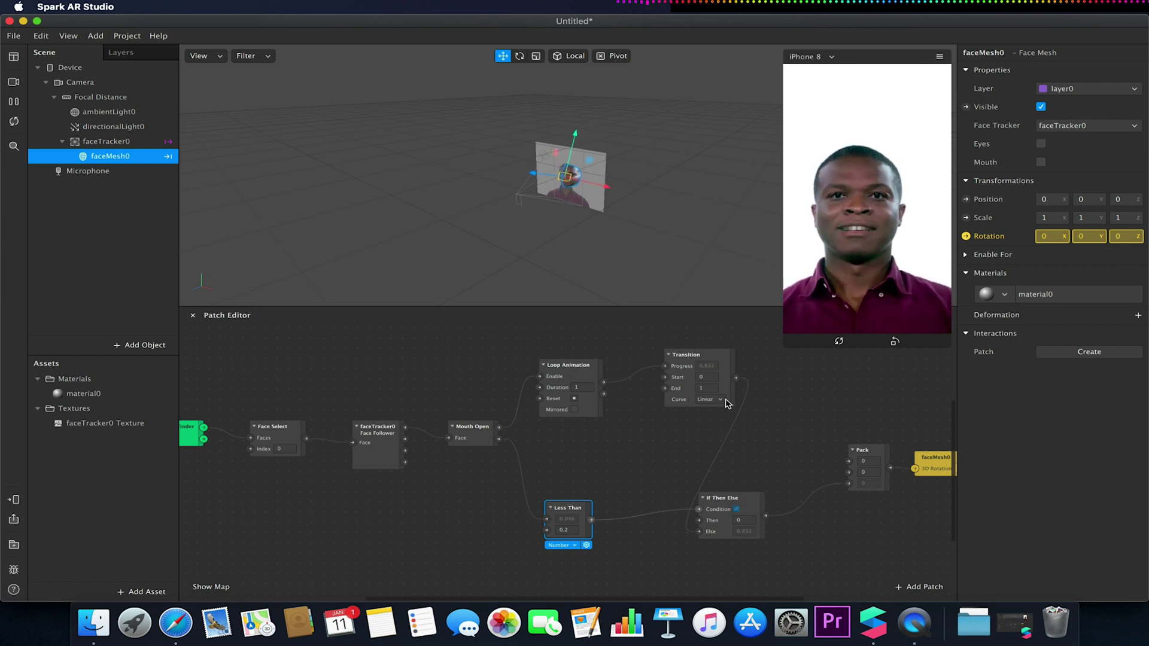
pyautogui.click(710, 389)
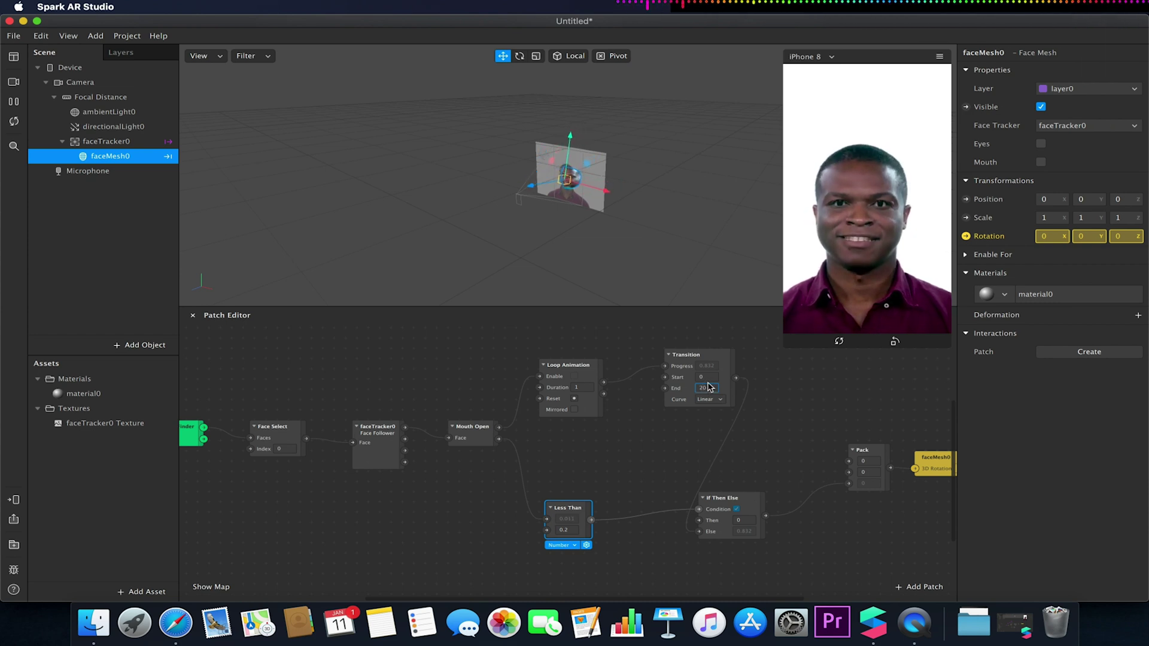
pyautogui.click(705, 377)
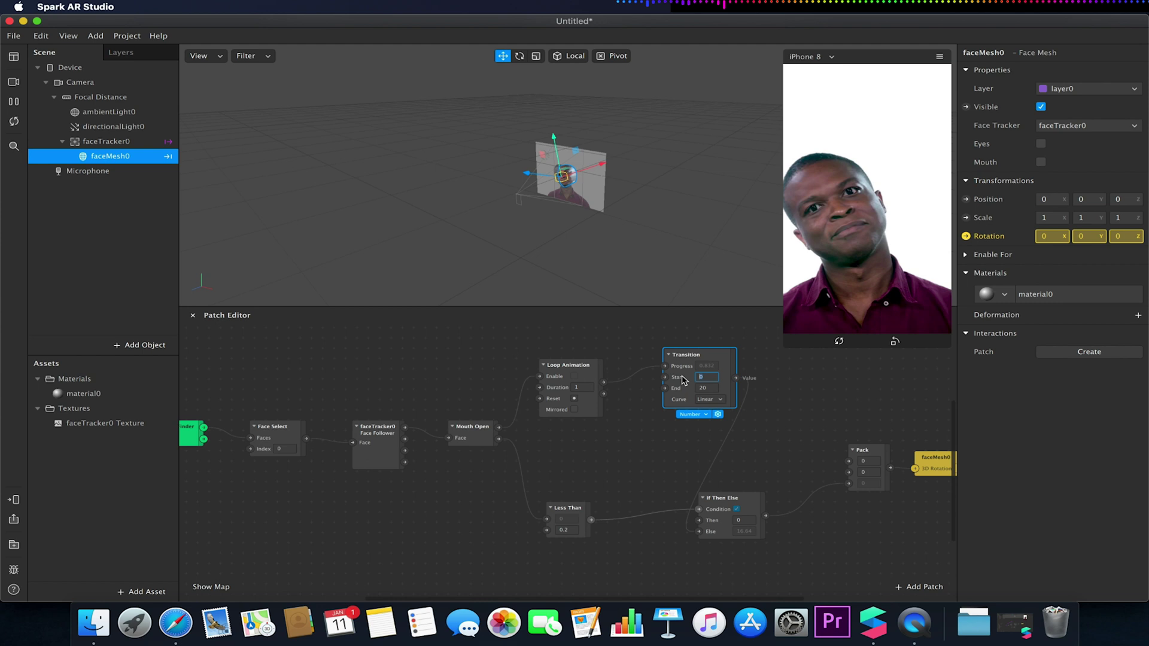
pyautogui.click(793, 386)
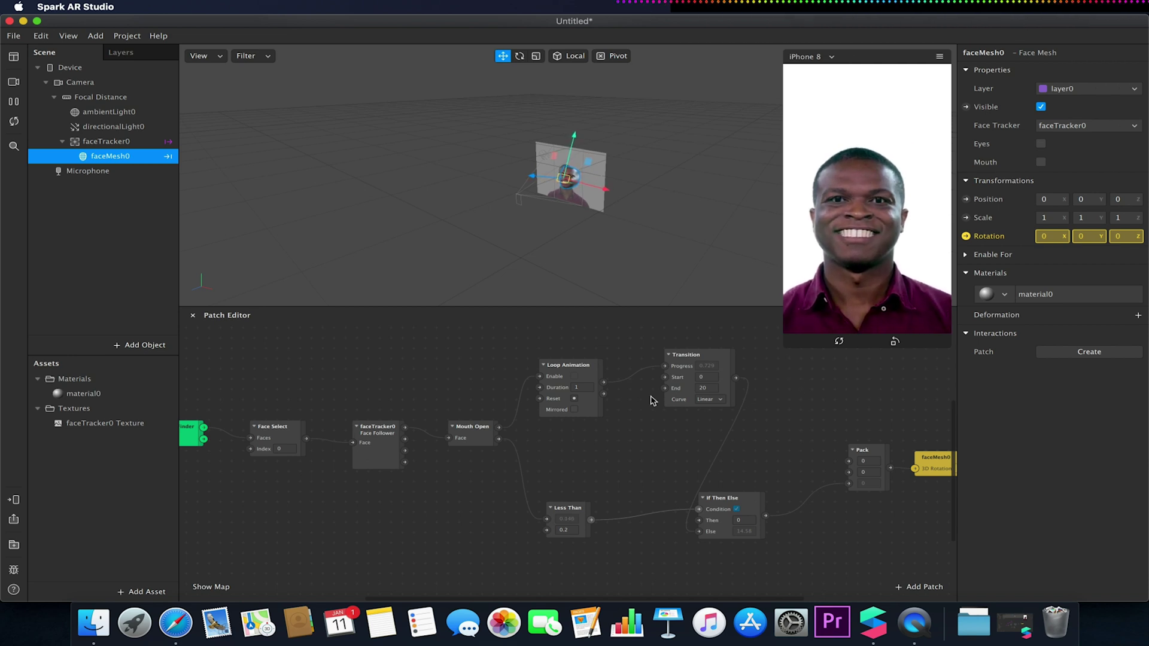
# Step: Enable Mirrored on the Loop Animation patch and set its duration to 0.05
pyautogui.click(574, 409)
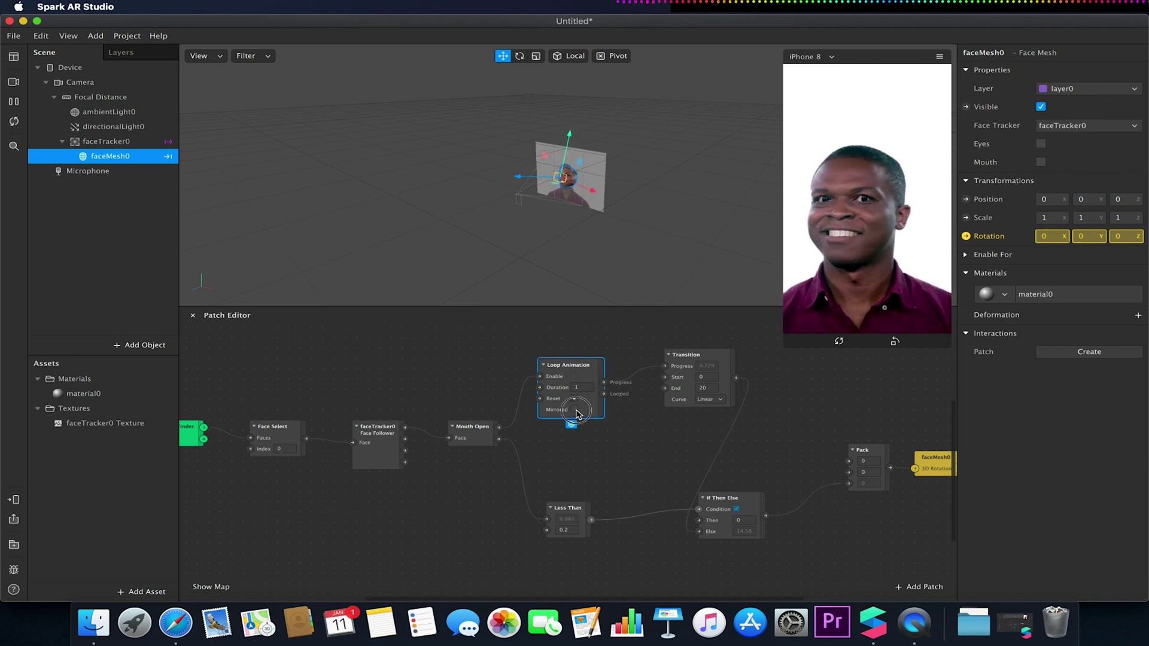
pyautogui.click(580, 387)
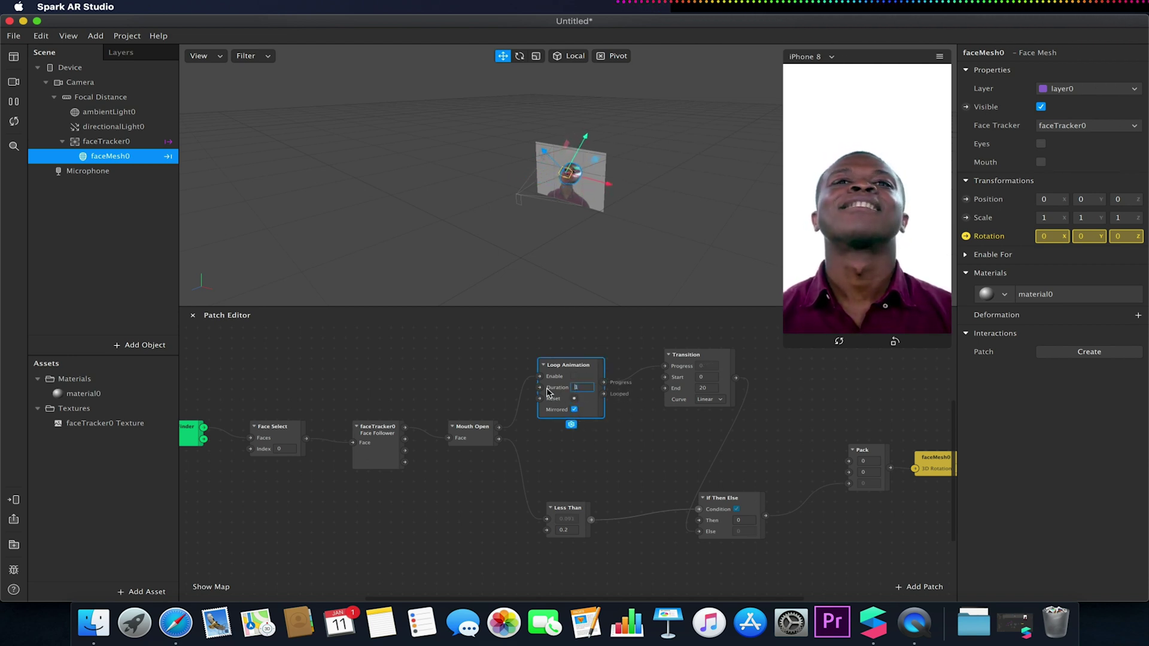
pyautogui.write('0.05')
pyautogui.press('Return')
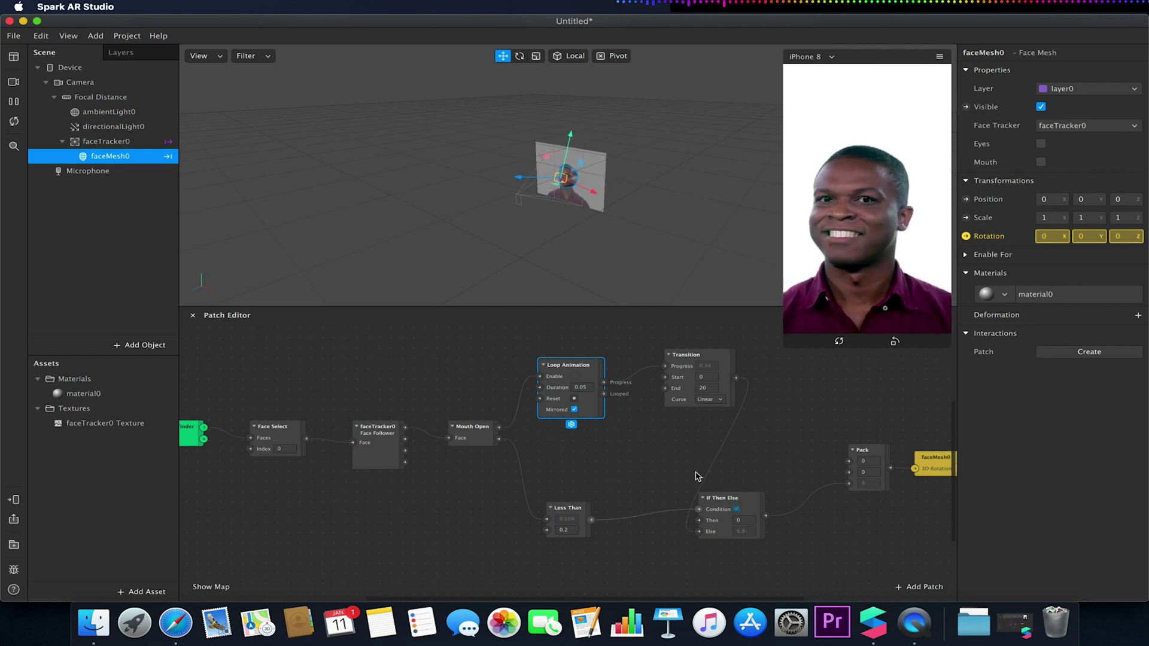
# Step: Set the Transition's curve to Bounce In-Out and its Start value to -20
pyautogui.click(716, 398)
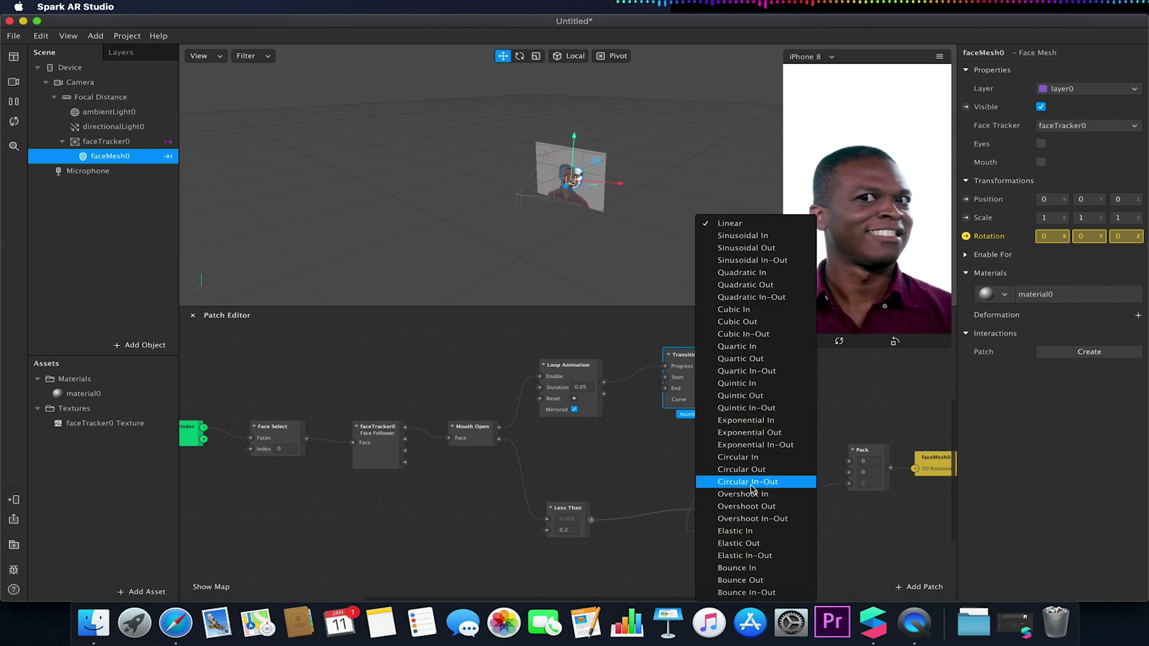
pyautogui.click(737, 593)
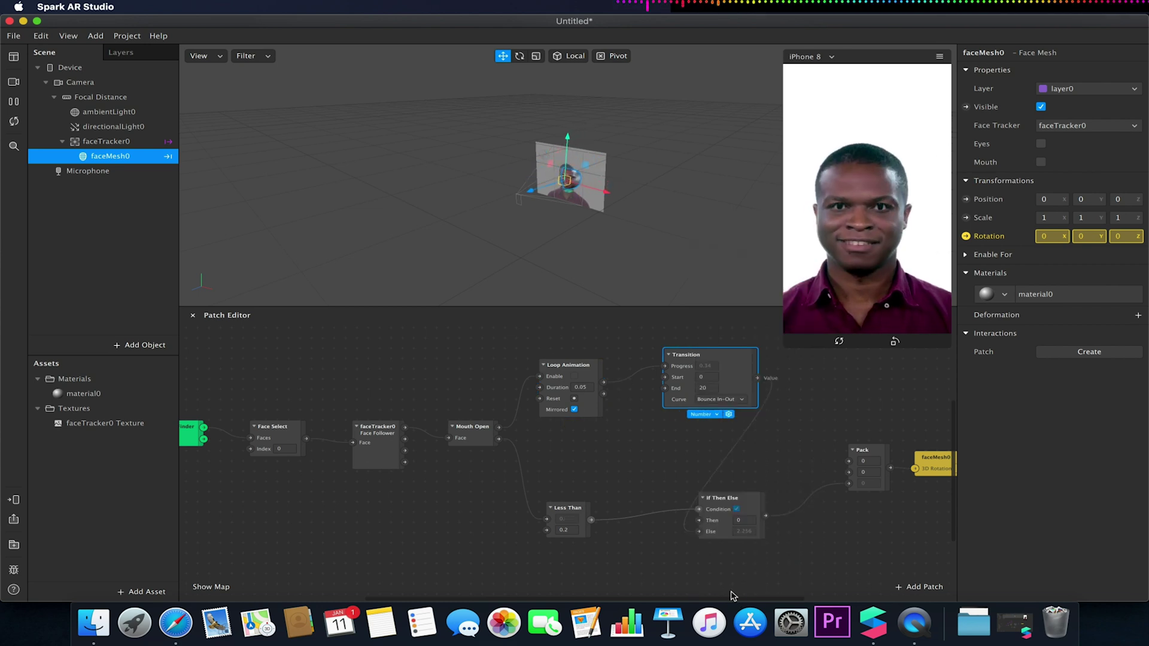
pyautogui.click(707, 377)
pyautogui.write('-20')
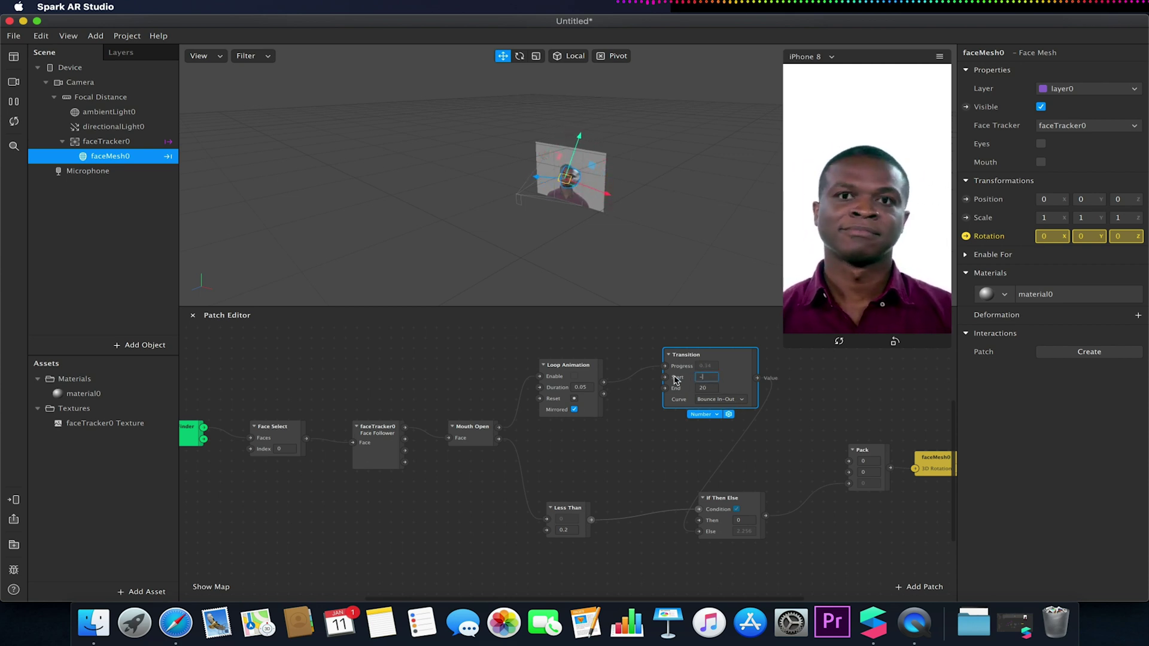
pyautogui.click(671, 443)
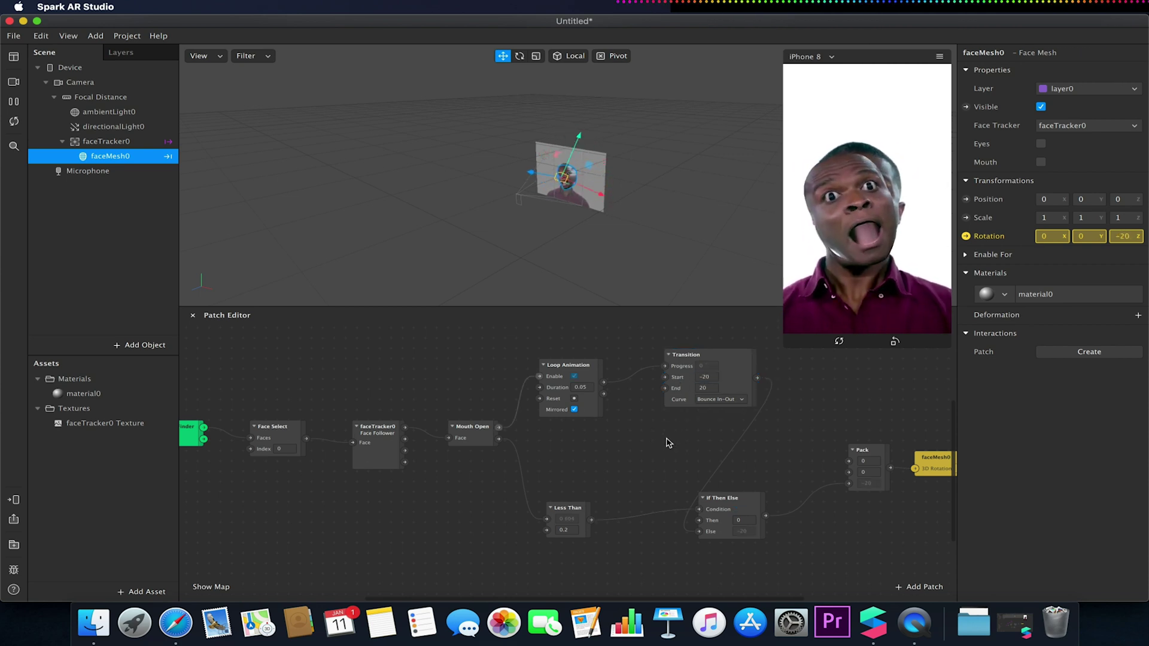
# Step: Set the Loop Animation's duration to 0.5 and enable Eyes and Mouth for faceMesh0
pyautogui.click(587, 387)
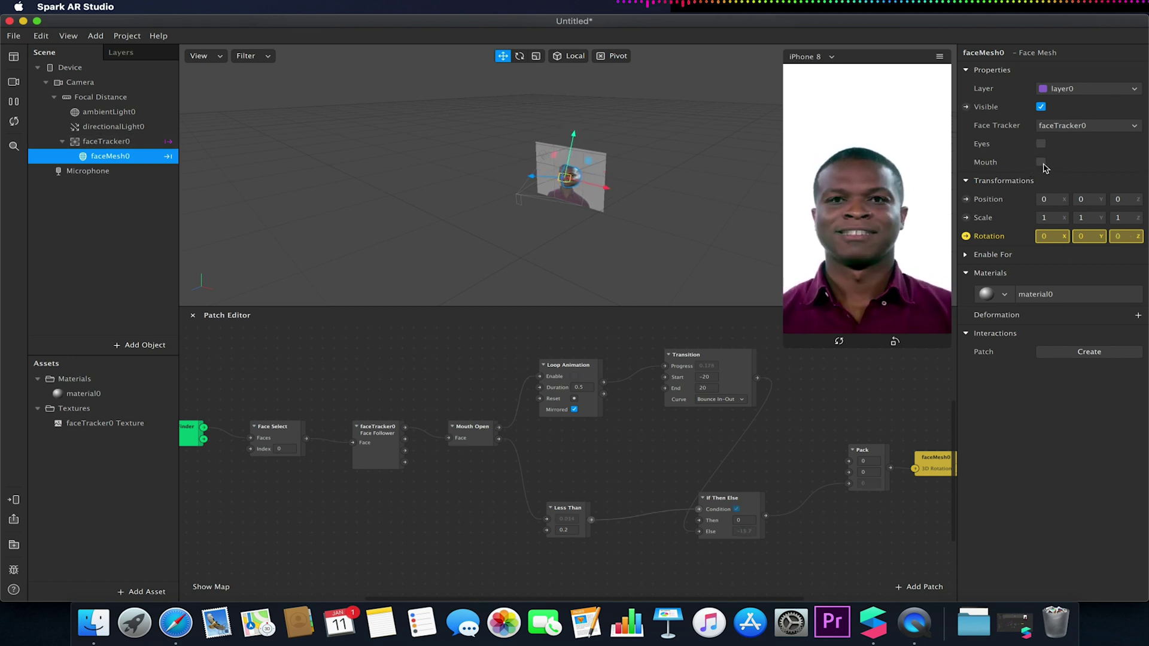
pyautogui.click(1041, 144)
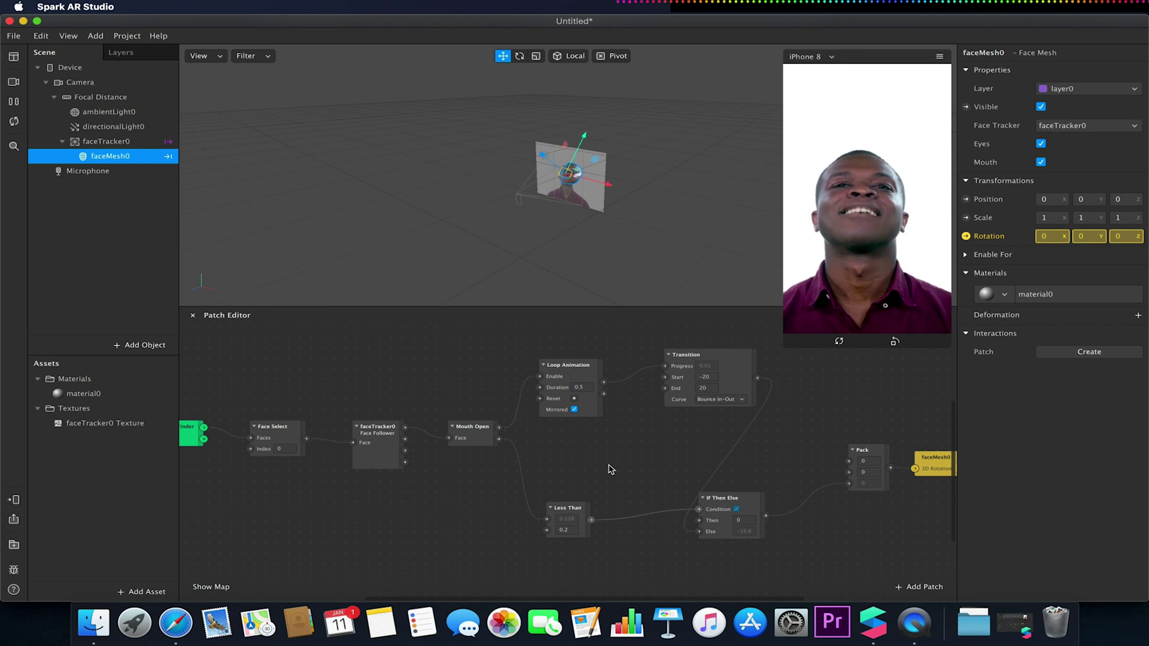
# Step: Open the Spark AR face assets download page in Safari
pyautogui.click(126, 36)
pyautogui.moveTo(154, 37)
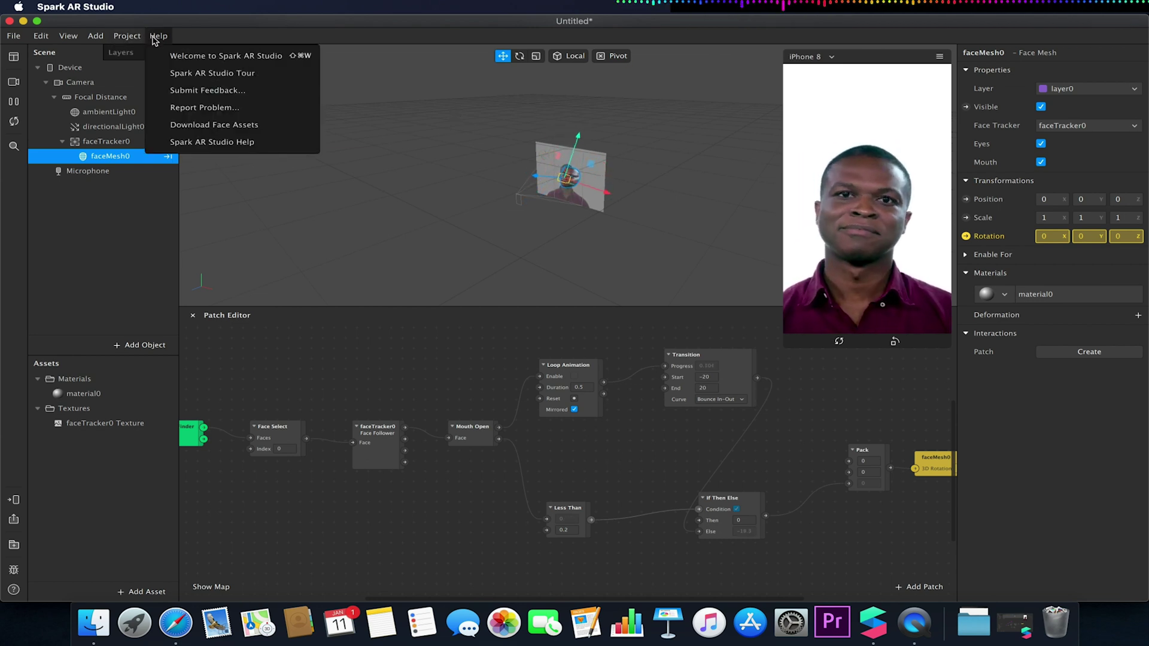
pyautogui.click(180, 125)
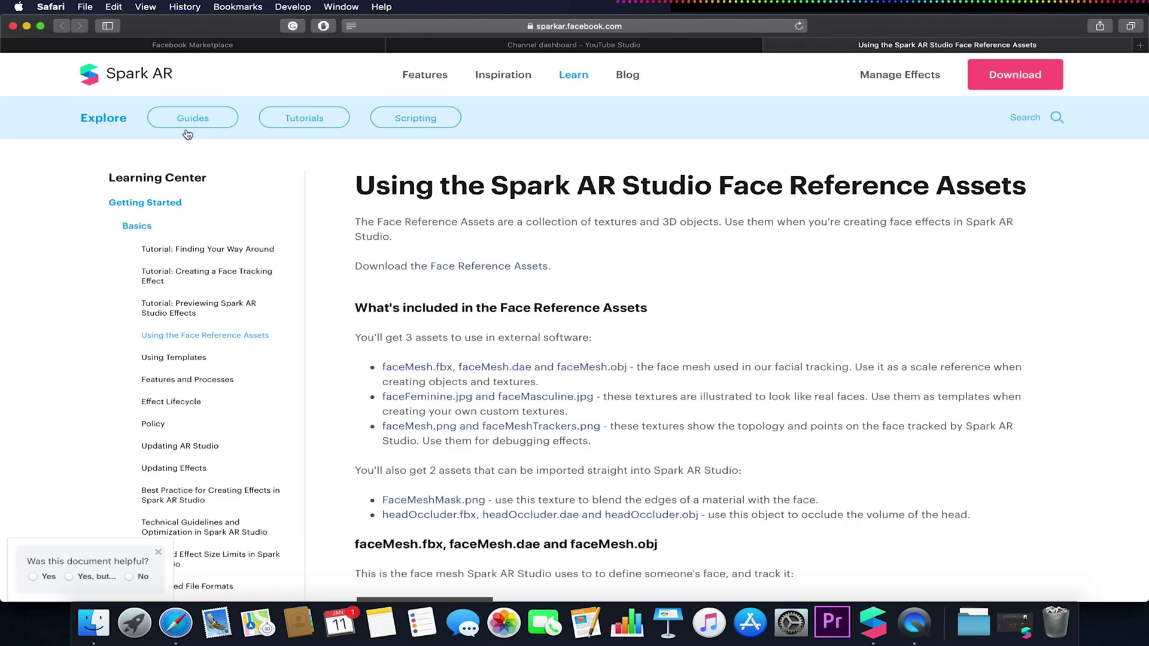
# Step: Look through the Face Reference Assets page, including the FaceMeshMask.png section and the head occluder description
pyautogui.scroll(-6, 444, 396)
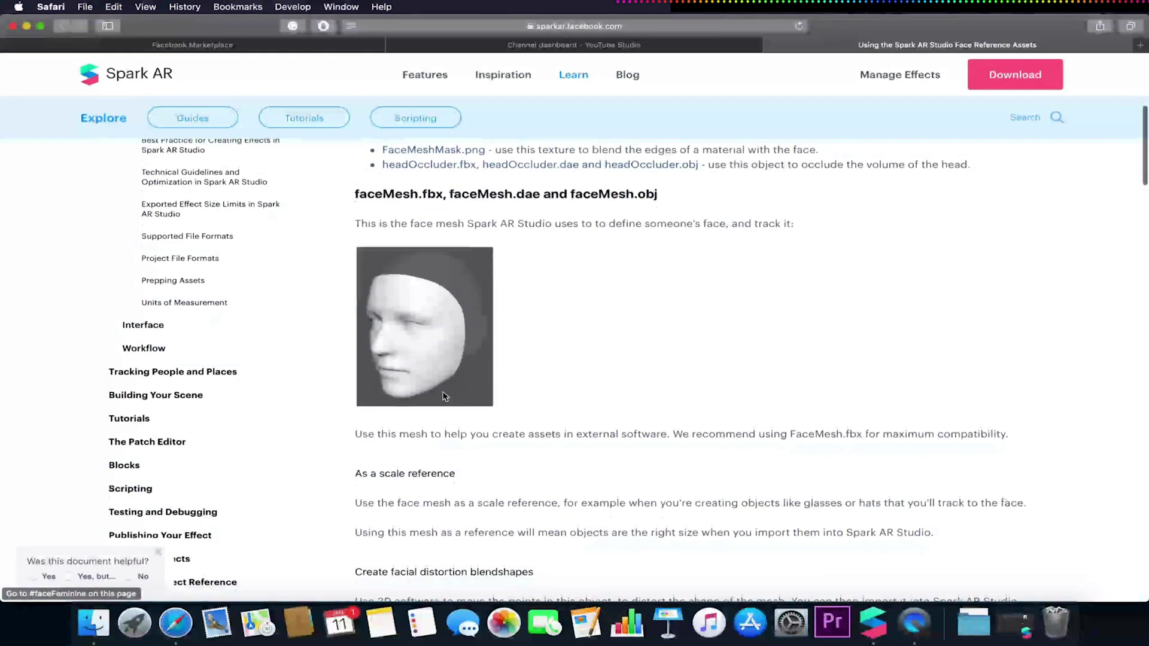
pyautogui.scroll(3, 443, 396)
pyautogui.scroll(1, 443, 396)
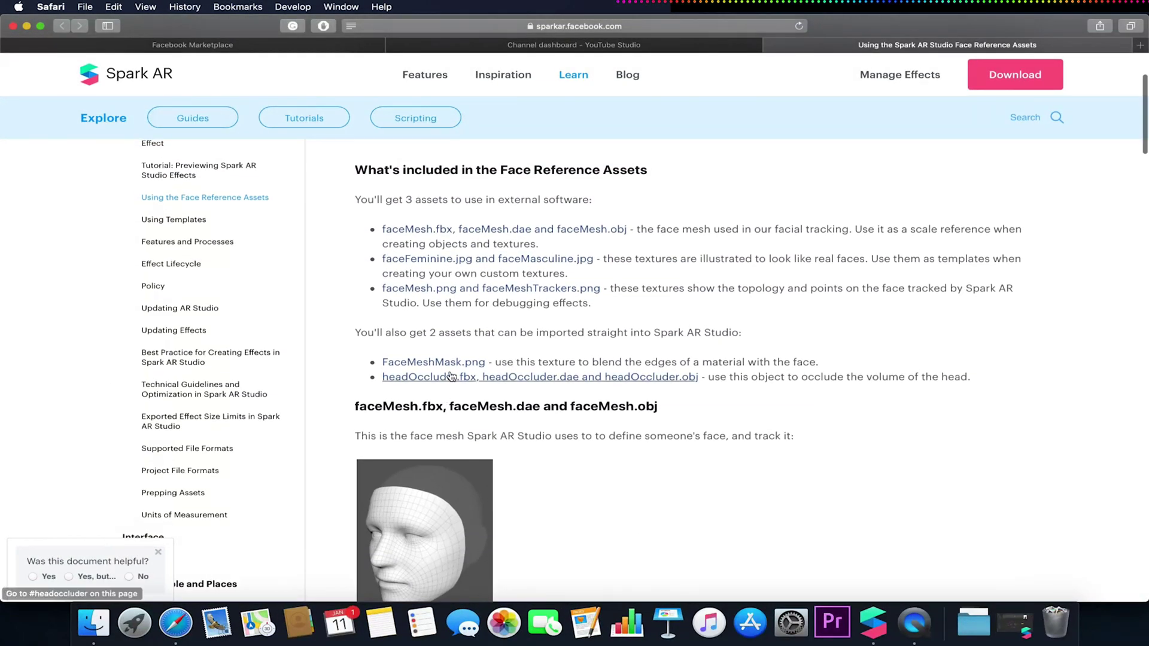
pyautogui.click(446, 362)
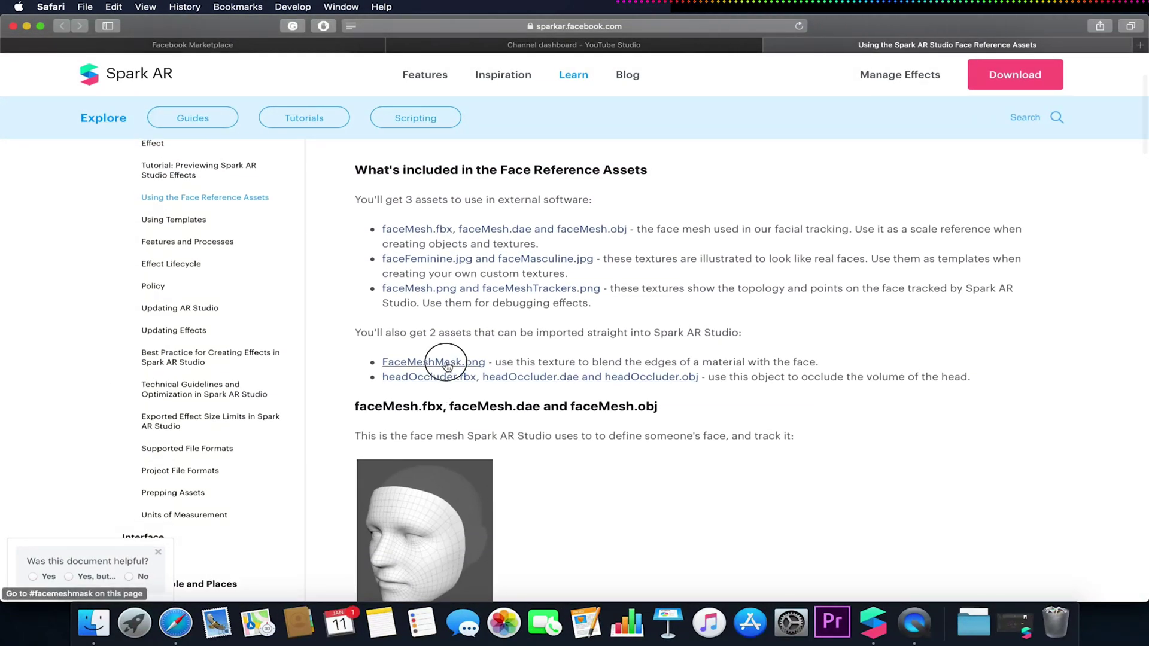
pyautogui.scroll(-5, 446, 366)
pyautogui.scroll(-4, 446, 366)
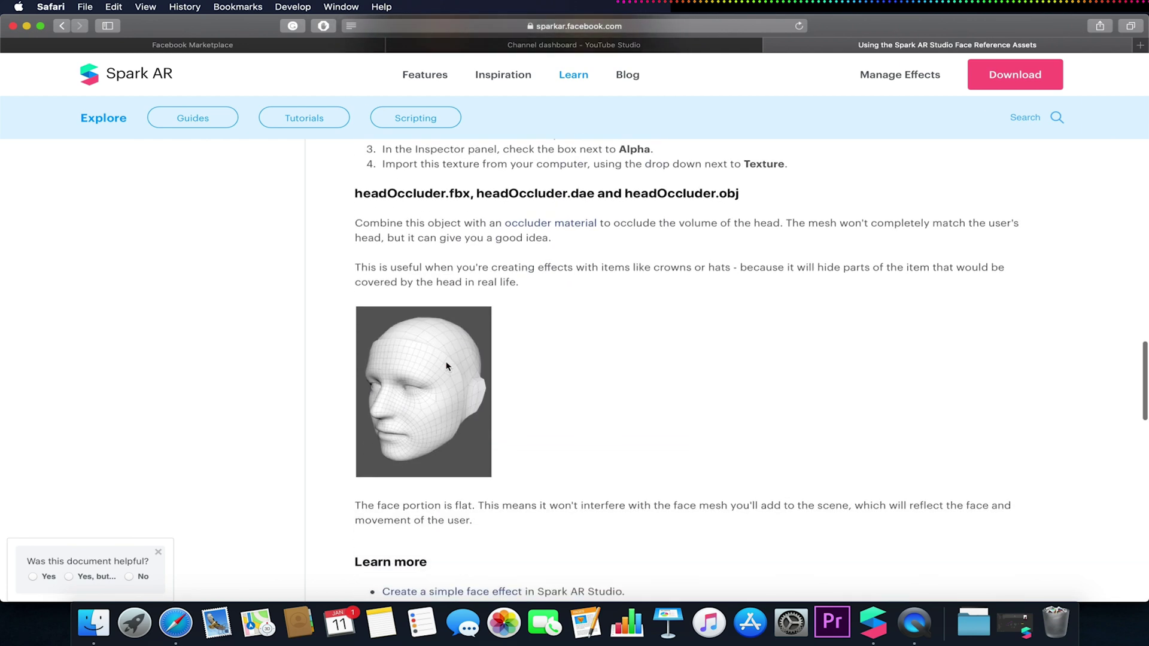
# Step: Download the Face Reference Assets from the documentation page and minimise the browser to return to the Spark AR project
pyautogui.scroll(10, 446, 366)
pyautogui.scroll(15, 446, 366)
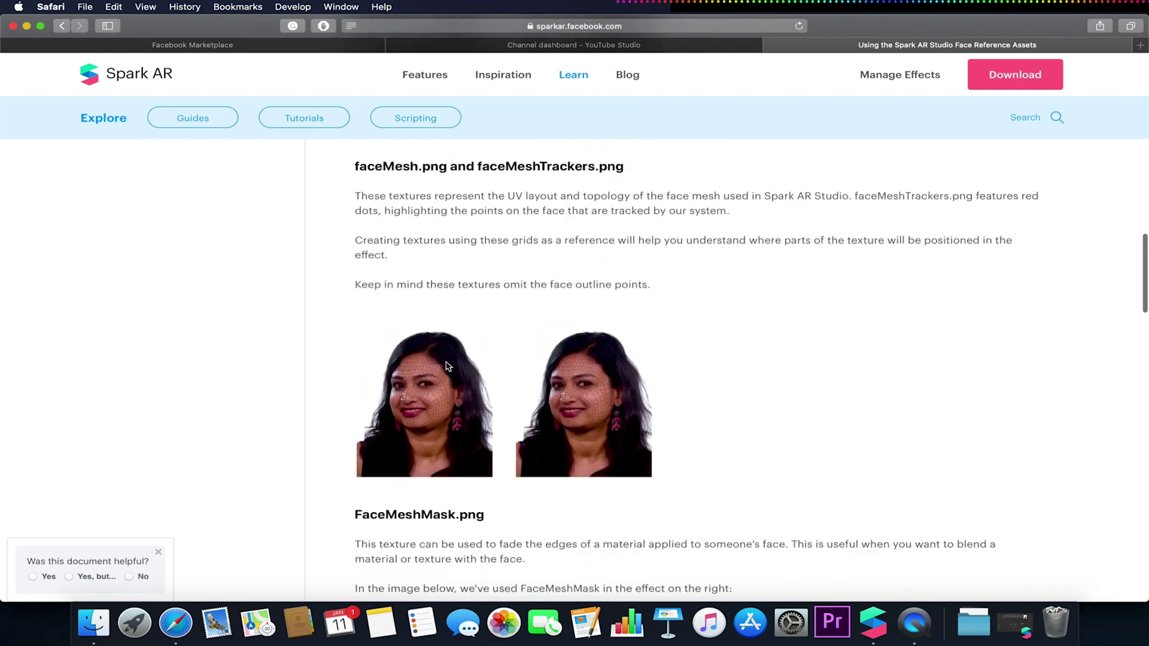
pyautogui.scroll(3, 446, 366)
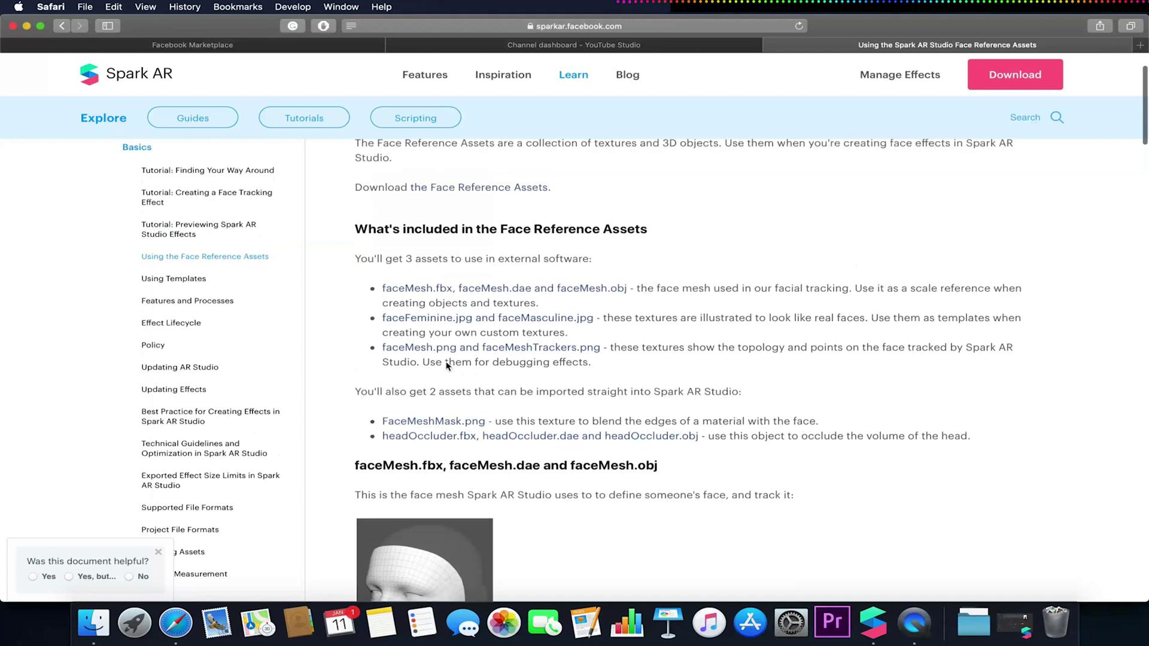
pyautogui.click(486, 254)
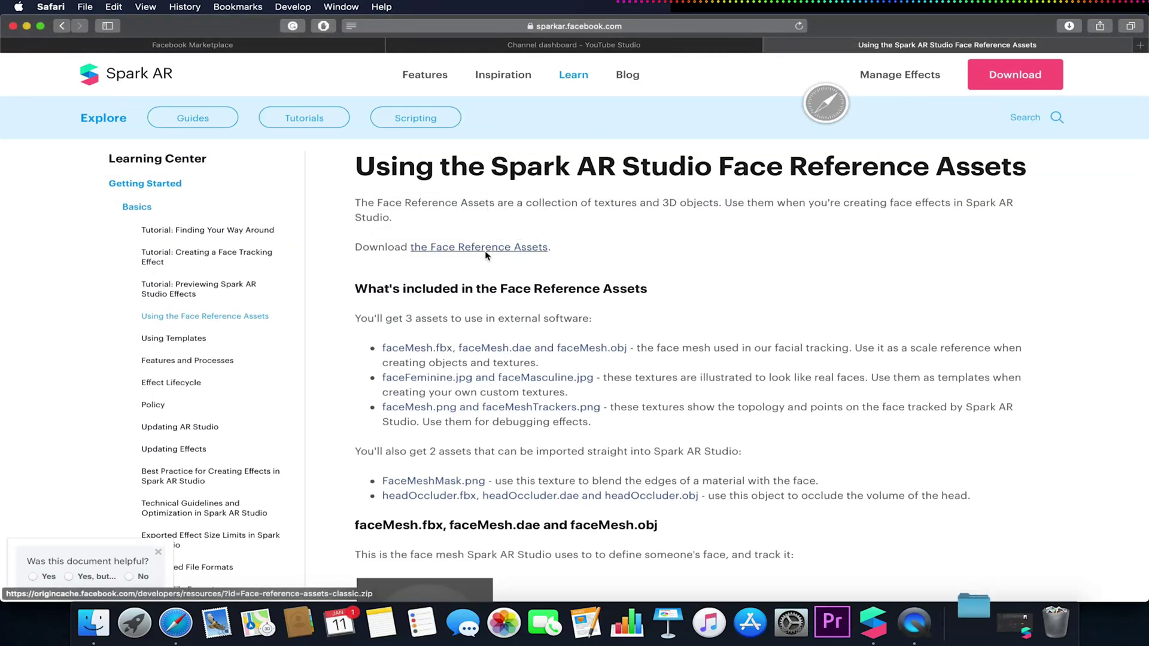
pyautogui.click(27, 25)
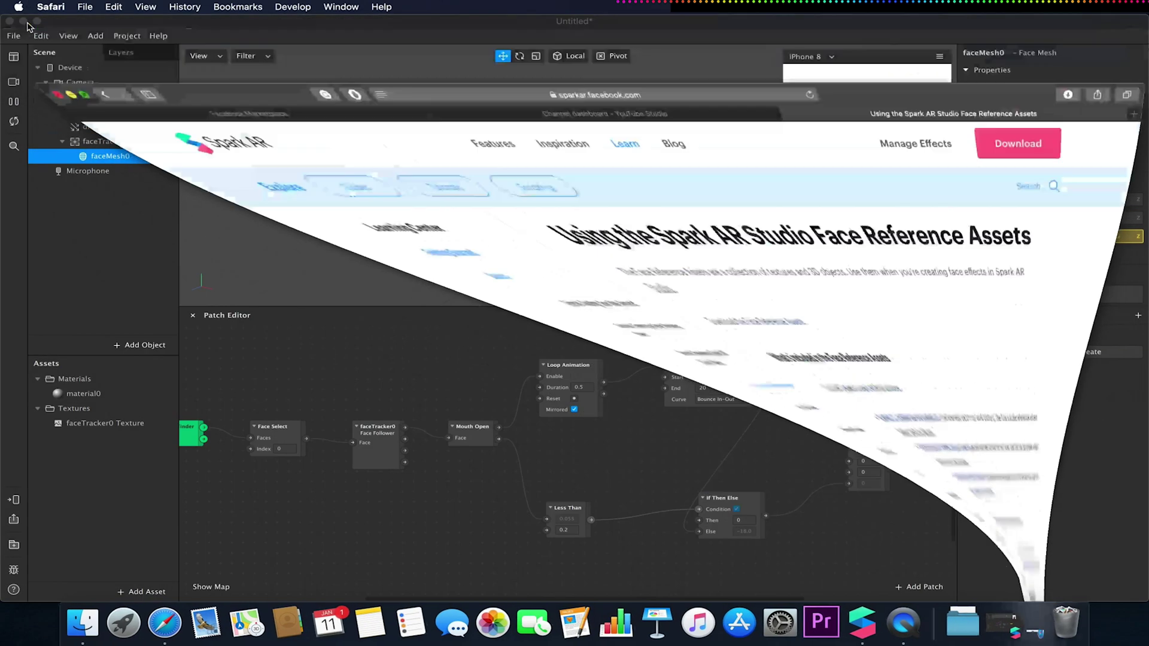
# Step: Import faceMeshMask.png from the Textures folder of the downloaded FaceAssets-2 folder into the project's assets
pyautogui.click(957, 633)
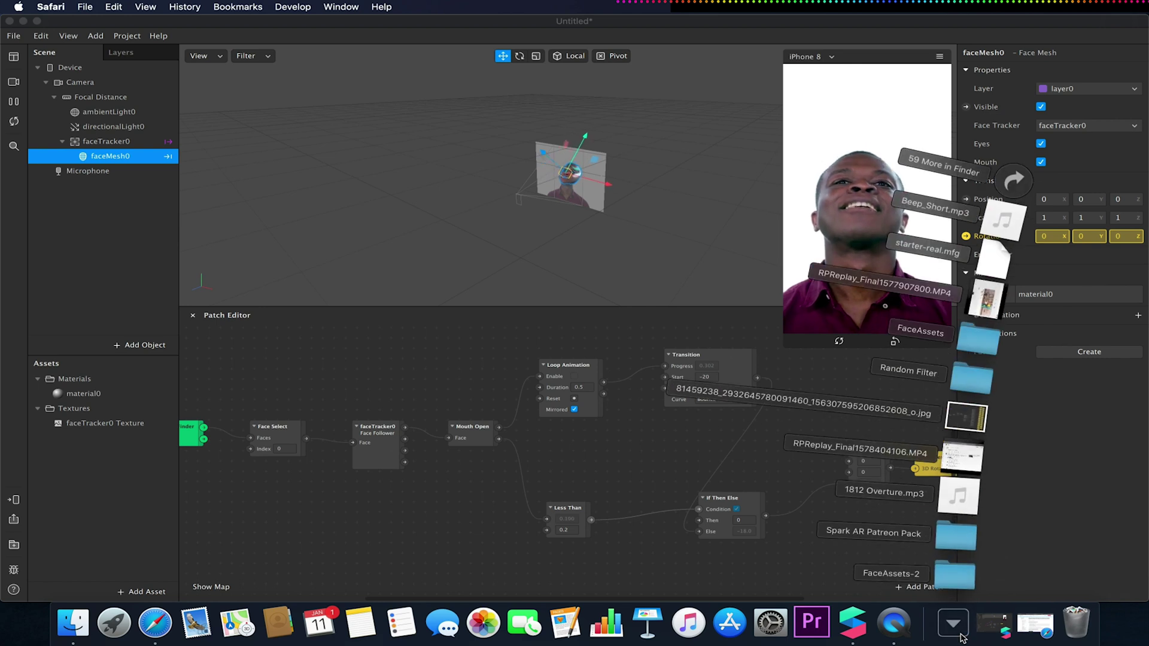
pyautogui.click(955, 576)
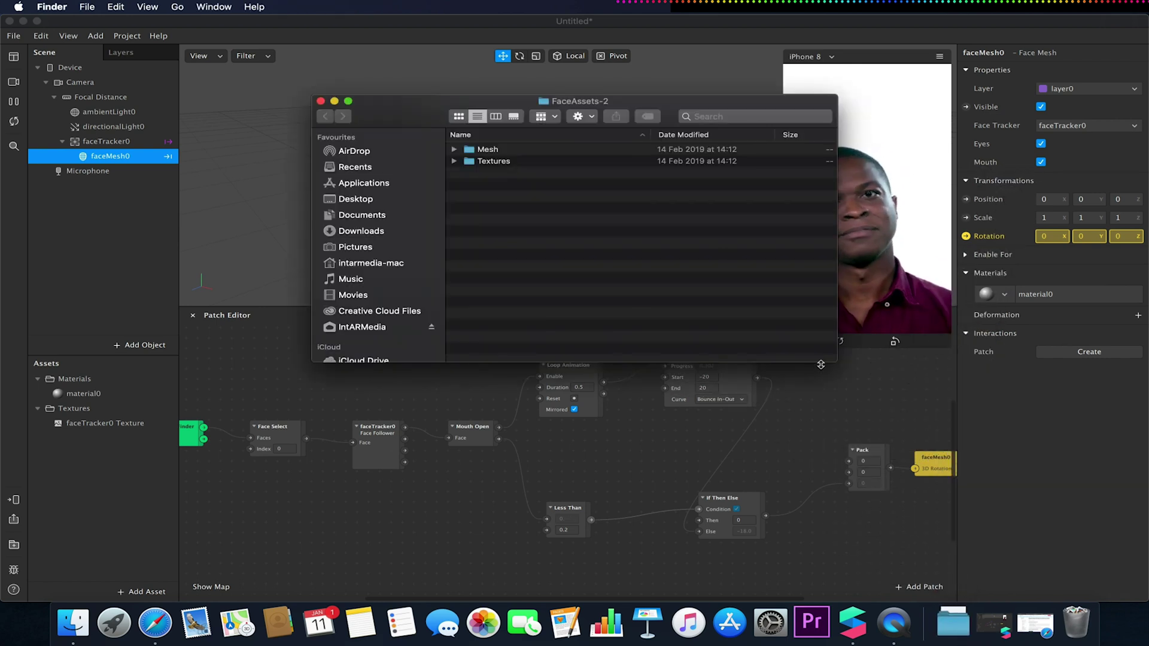
pyautogui.click(455, 162)
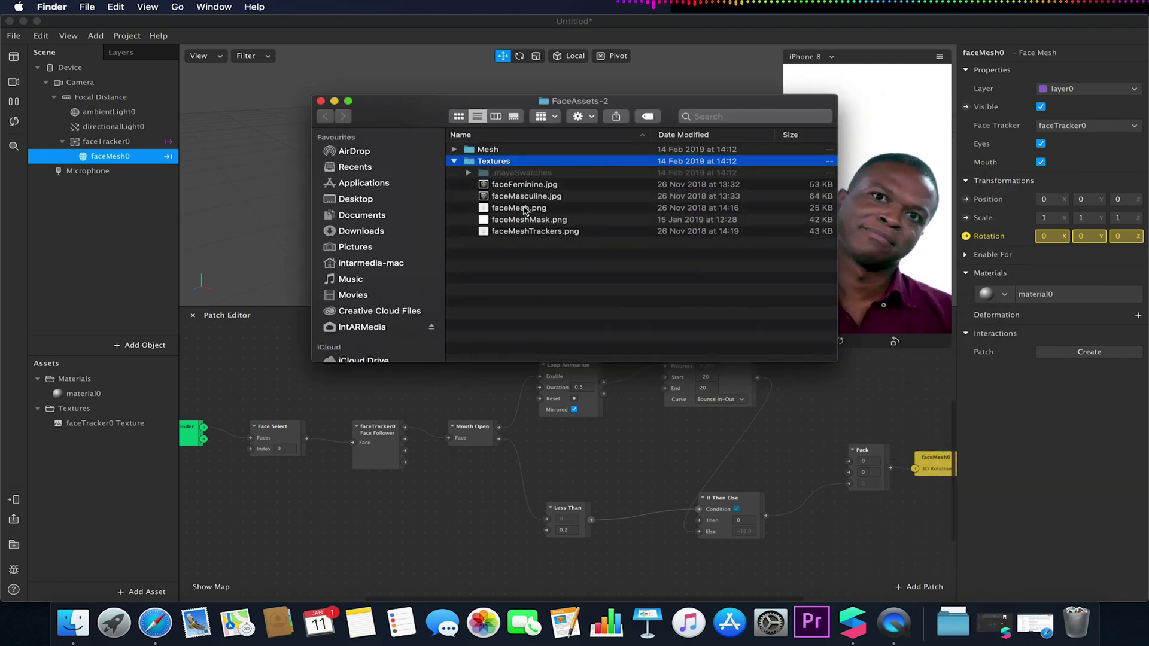
pyautogui.click(526, 221)
pyautogui.moveTo(541, 223); pyautogui.dragTo(90, 438)
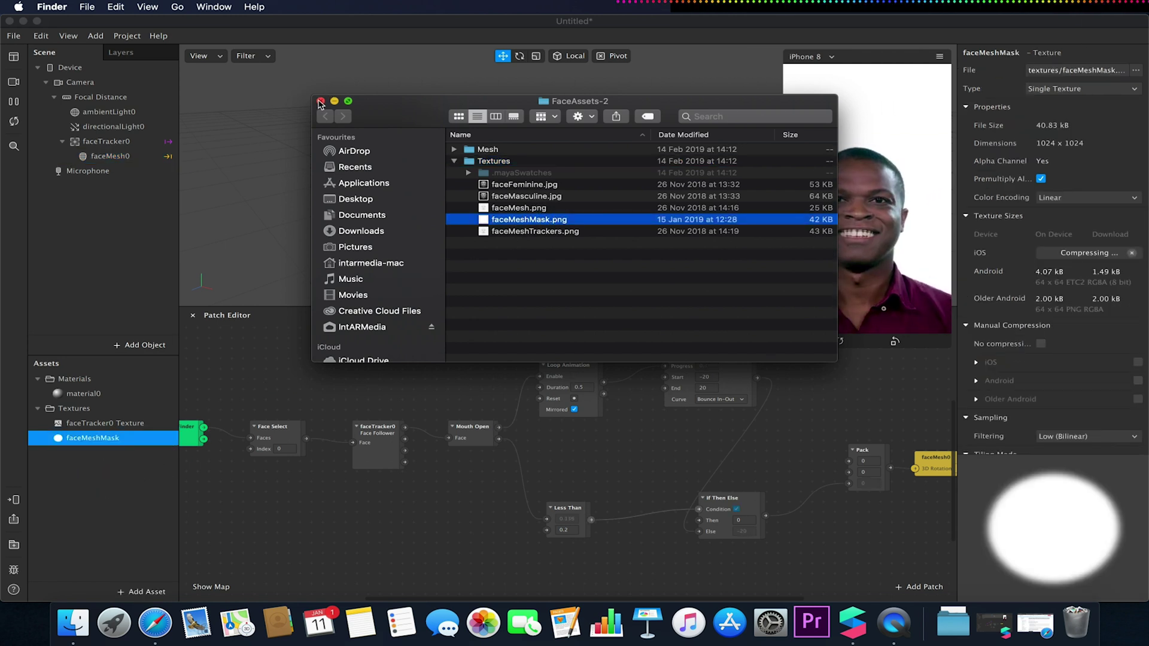
pyautogui.click(321, 101)
# Step: Enable Alpha on material0 and assign faceMeshMask as its alpha texture
pyautogui.click(118, 153)
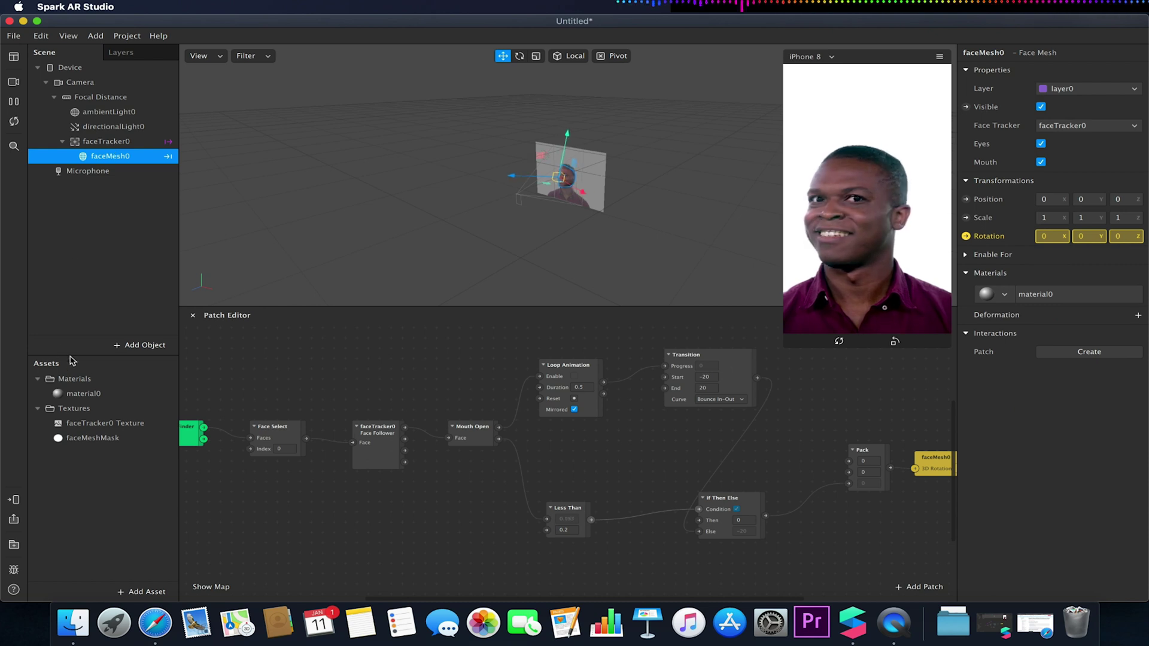
pyautogui.doubleClick(84, 394)
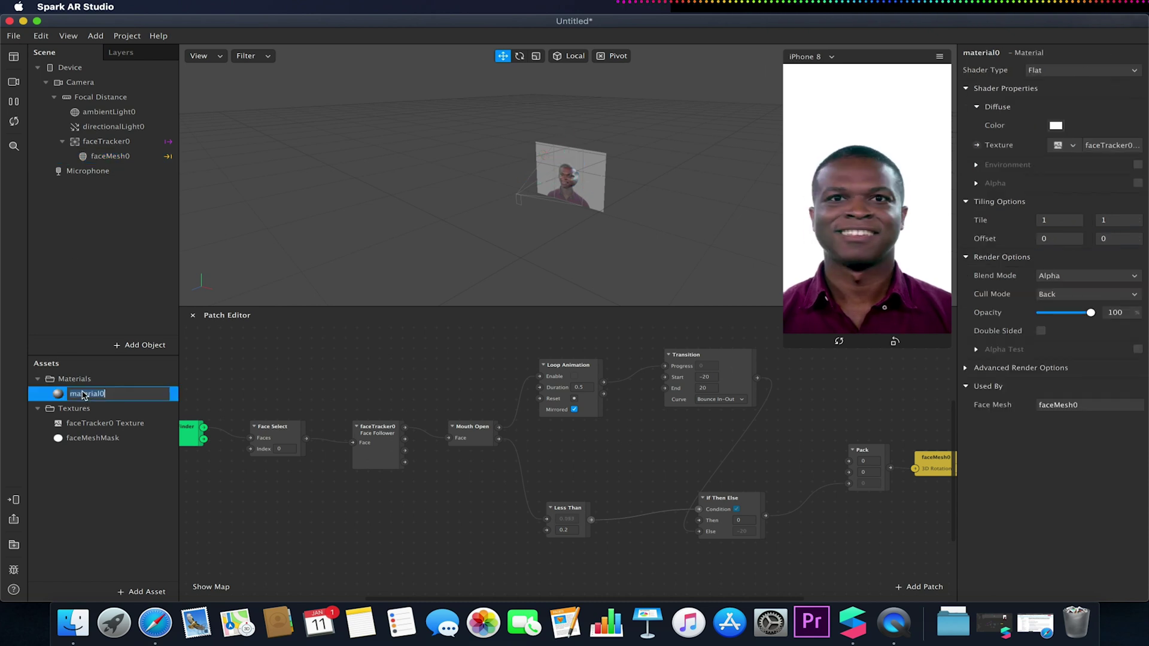
pyautogui.click(976, 184)
pyautogui.click(1138, 184)
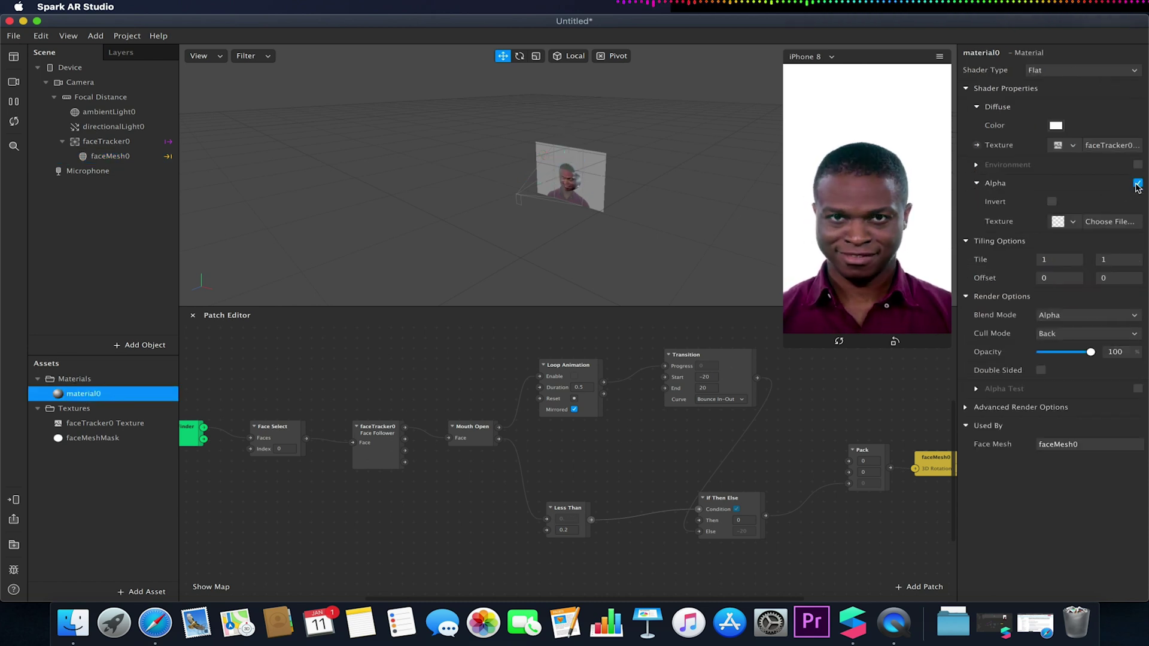
pyautogui.click(1076, 221)
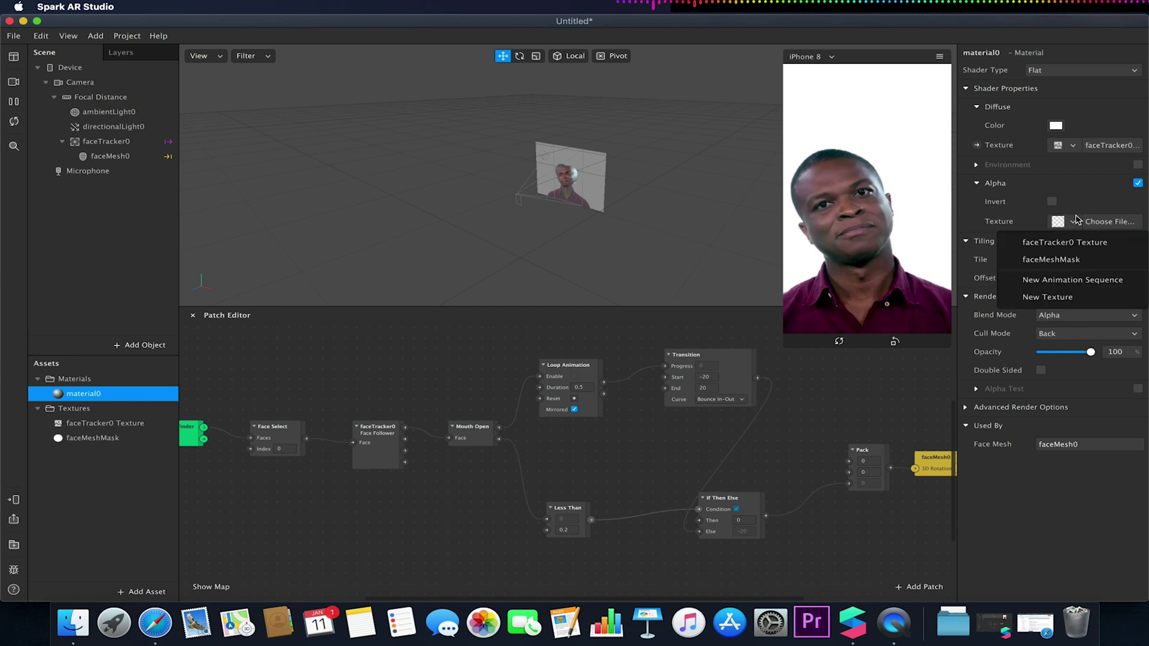
pyautogui.click(1035, 262)
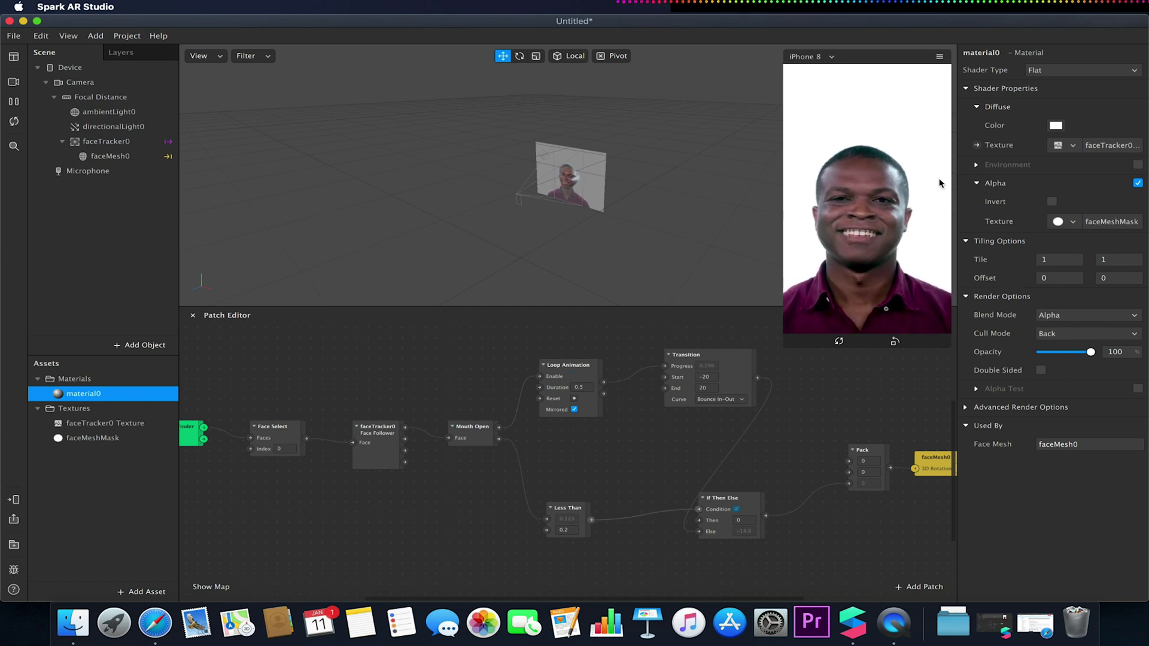
# Step: Disable Eyes and Mouth for faceMesh0
pyautogui.click(113, 157)
pyautogui.click(1040, 144)
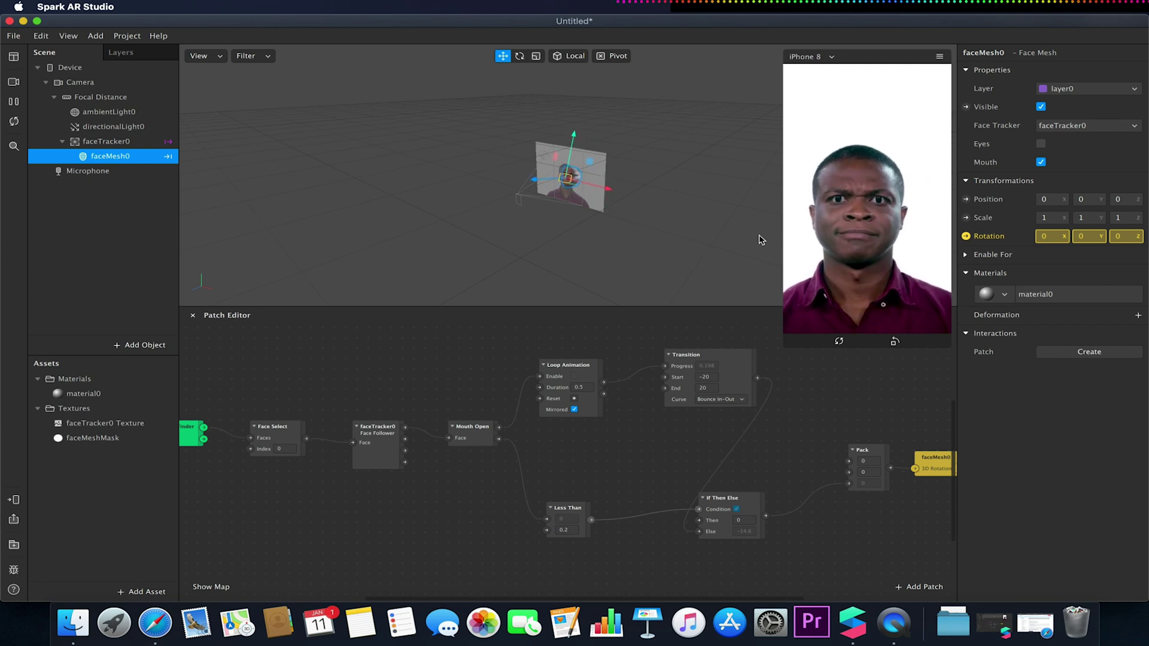
pyautogui.click(1041, 162)
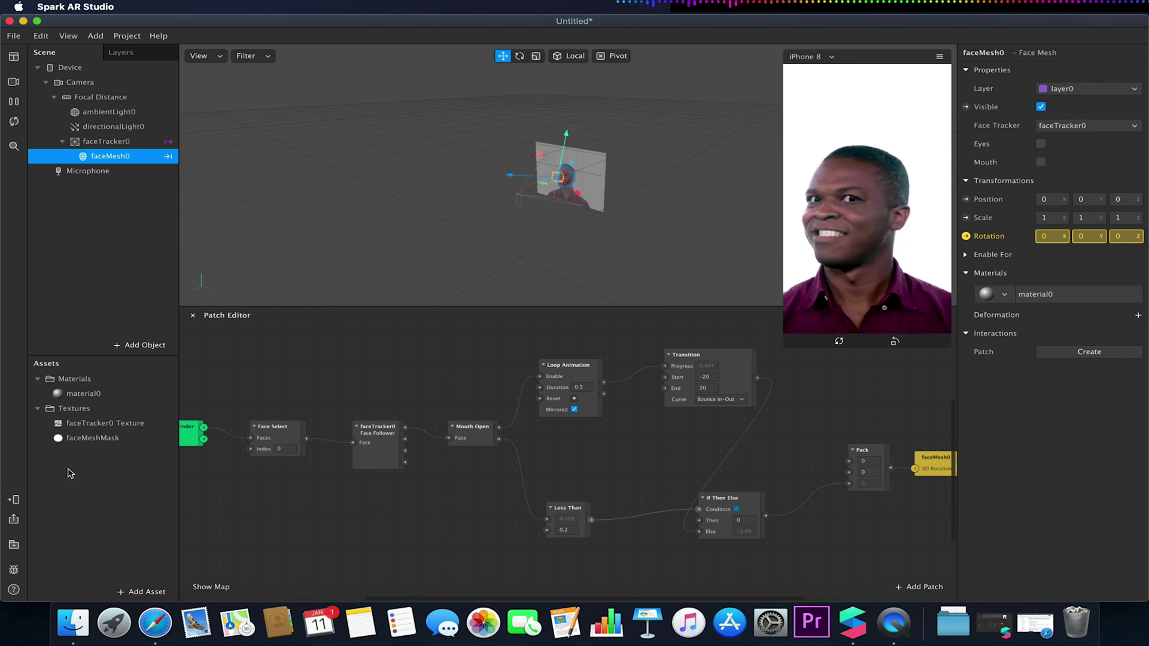
# Step: Enable Alpha Test on material0 and set its Cutoff to 96
pyautogui.doubleClick(89, 393)
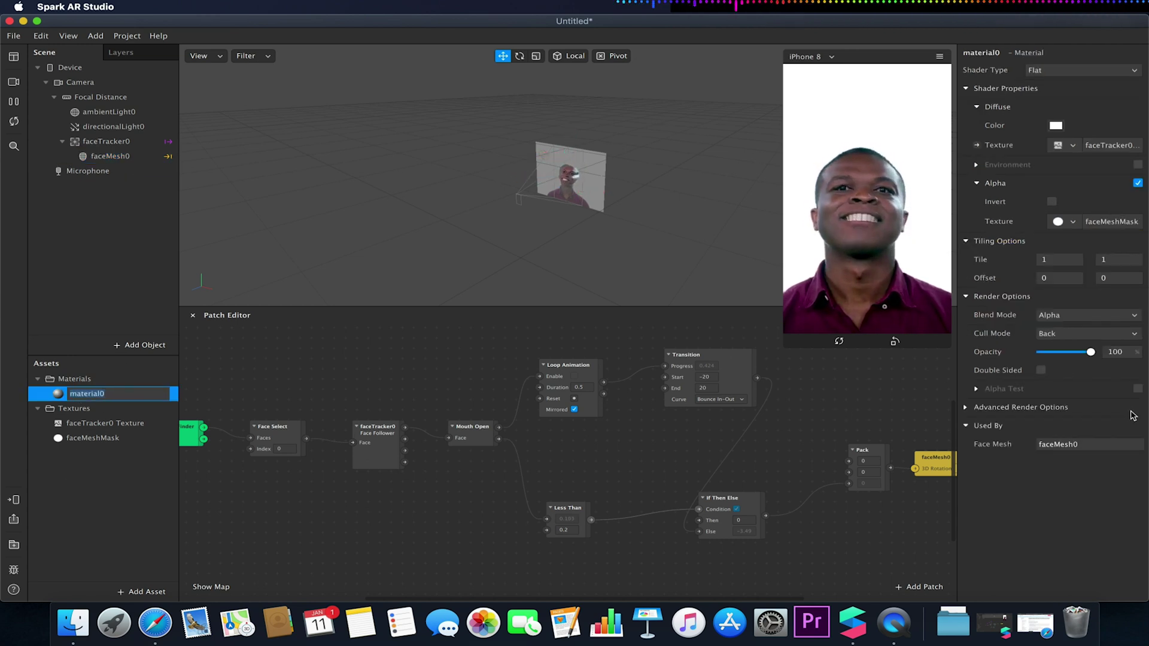
pyautogui.click(976, 389)
pyautogui.click(1137, 388)
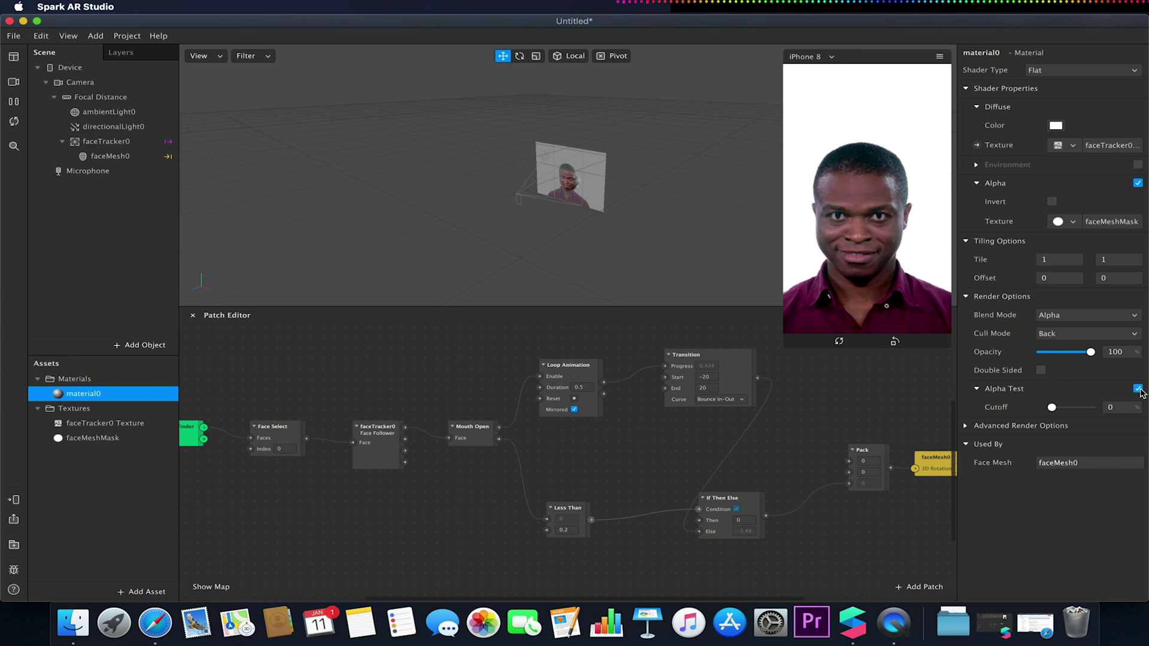
pyautogui.moveTo(1052, 408); pyautogui.dragTo(1091, 412)
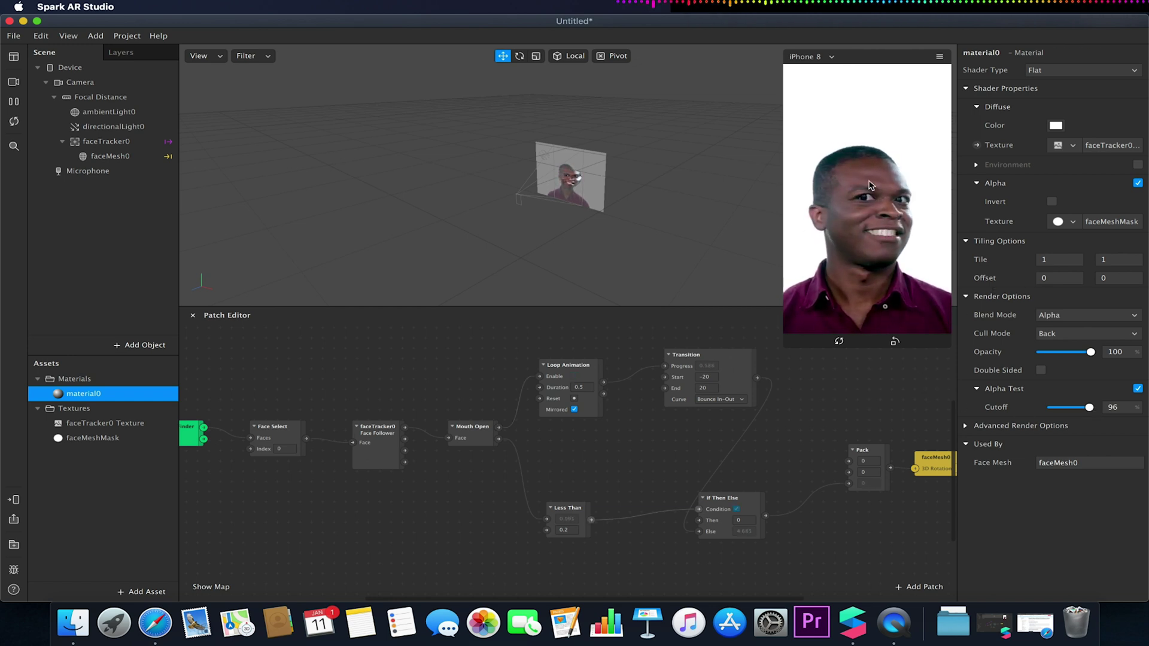
# Step: Set the Loop Animation's duration to 0.2 and the Transition's range to Start -10 and End 10
pyautogui.click(579, 387)
pyautogui.write('0.2')
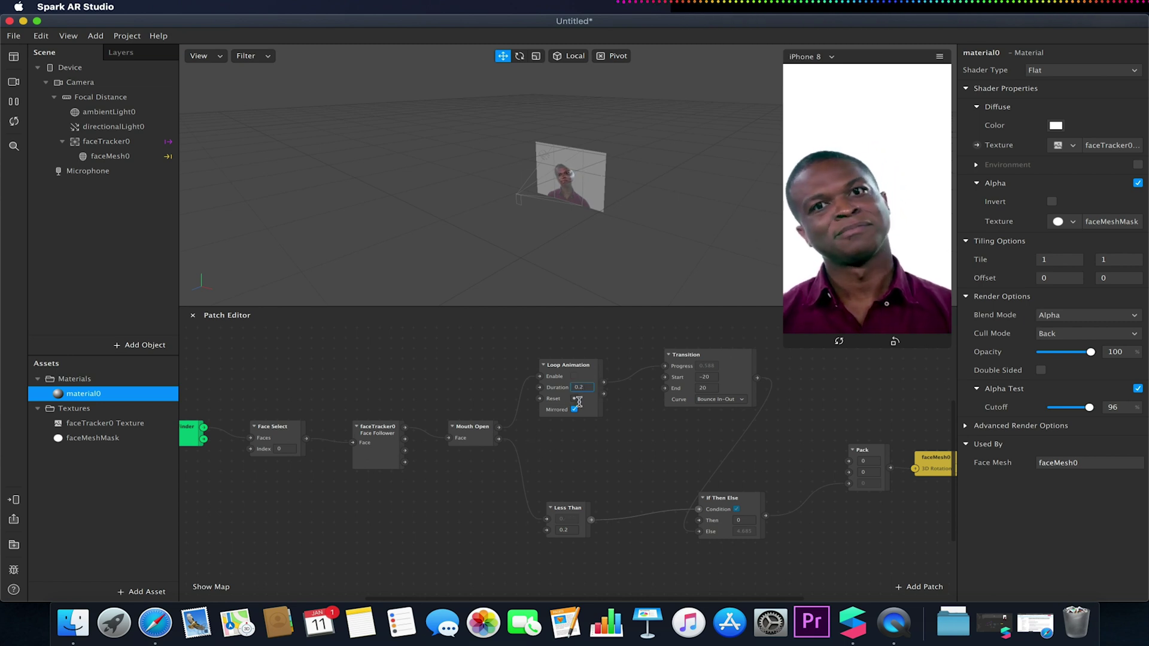
pyautogui.click(710, 390)
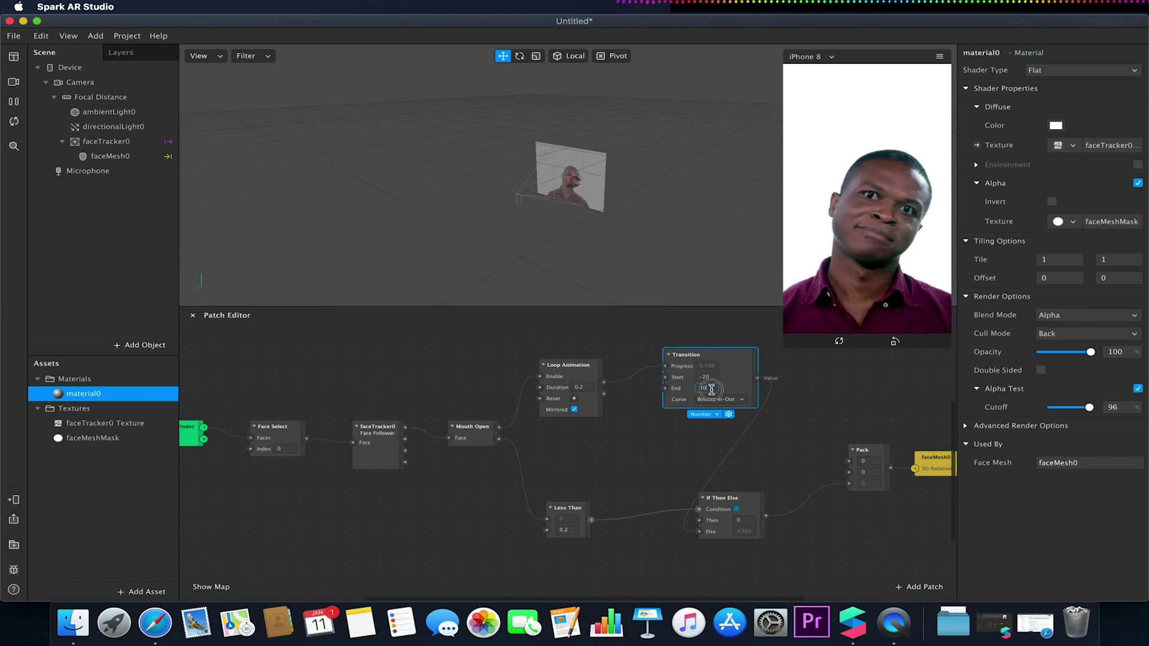
pyautogui.write('10')
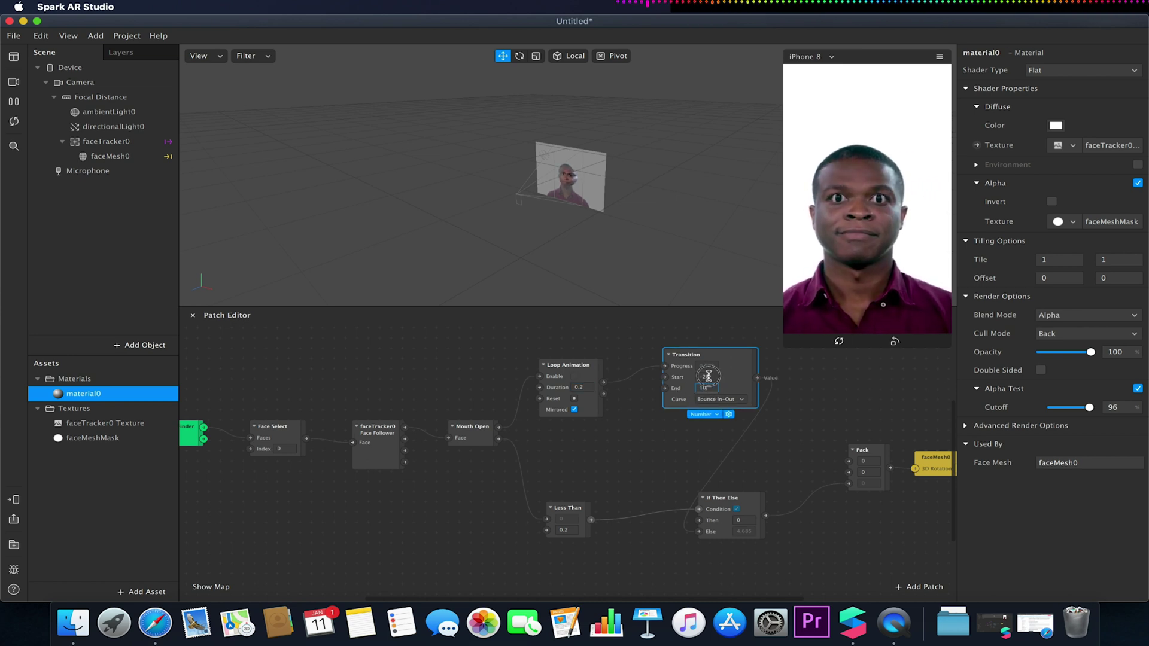
pyautogui.click(701, 377)
pyautogui.write('-10')
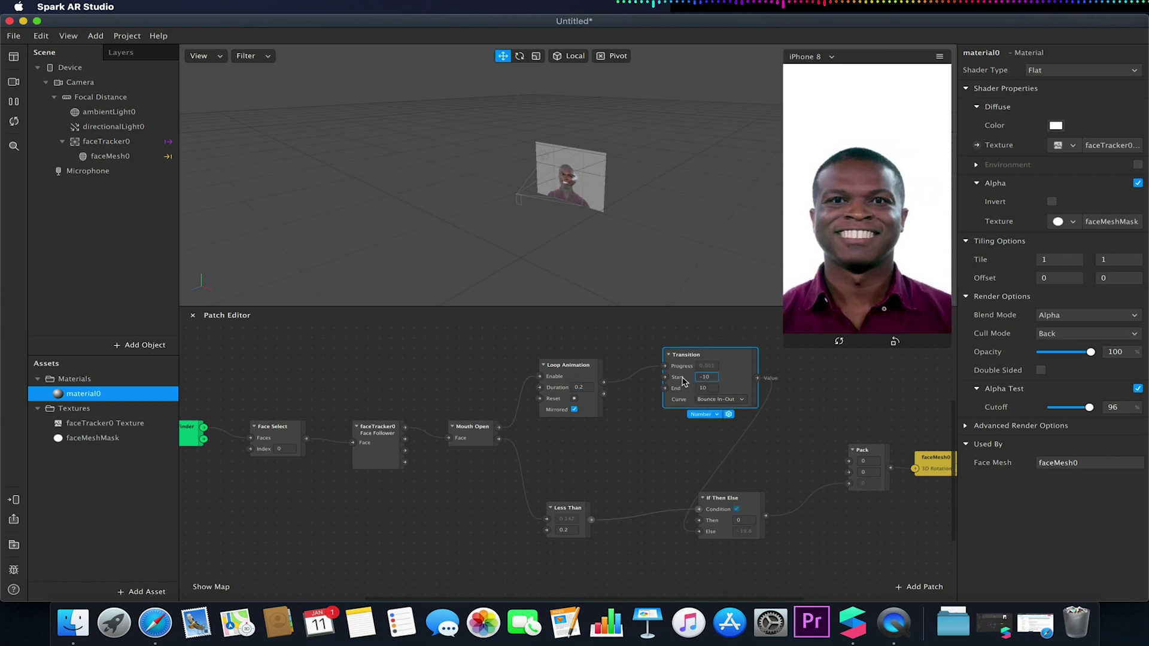
pyautogui.click(896, 434)
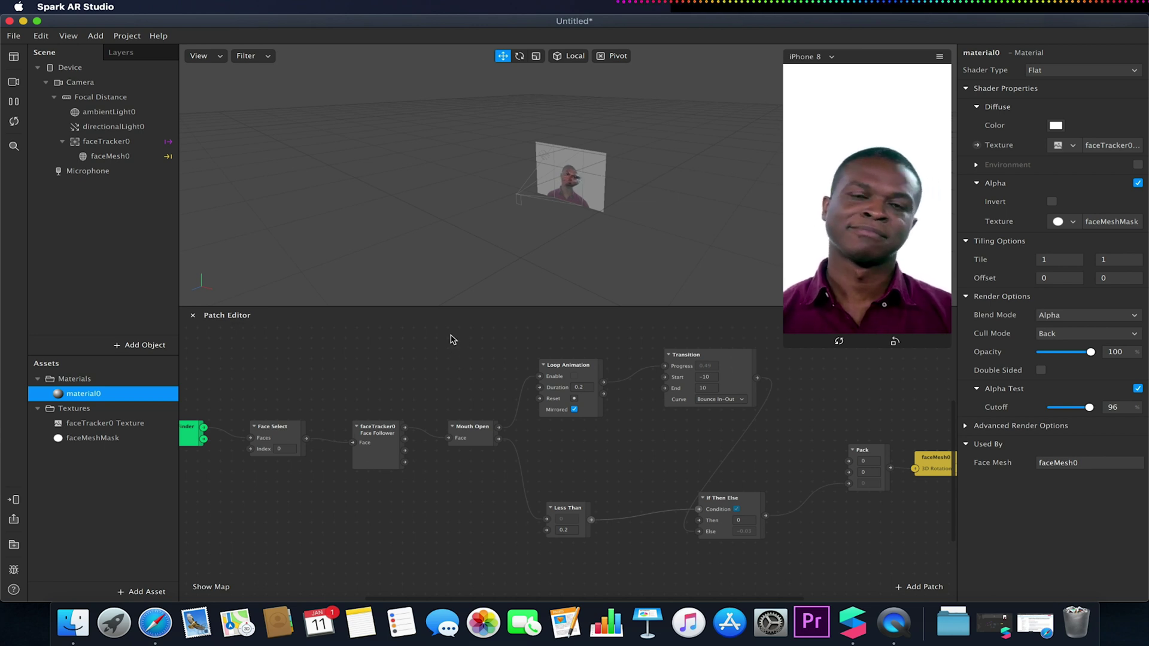
# Step: Group the patches from Mouth Open through Pack under the name Wiggle, and check the patches inside the group
pyautogui.moveTo(450, 336); pyautogui.dragTo(881, 581)
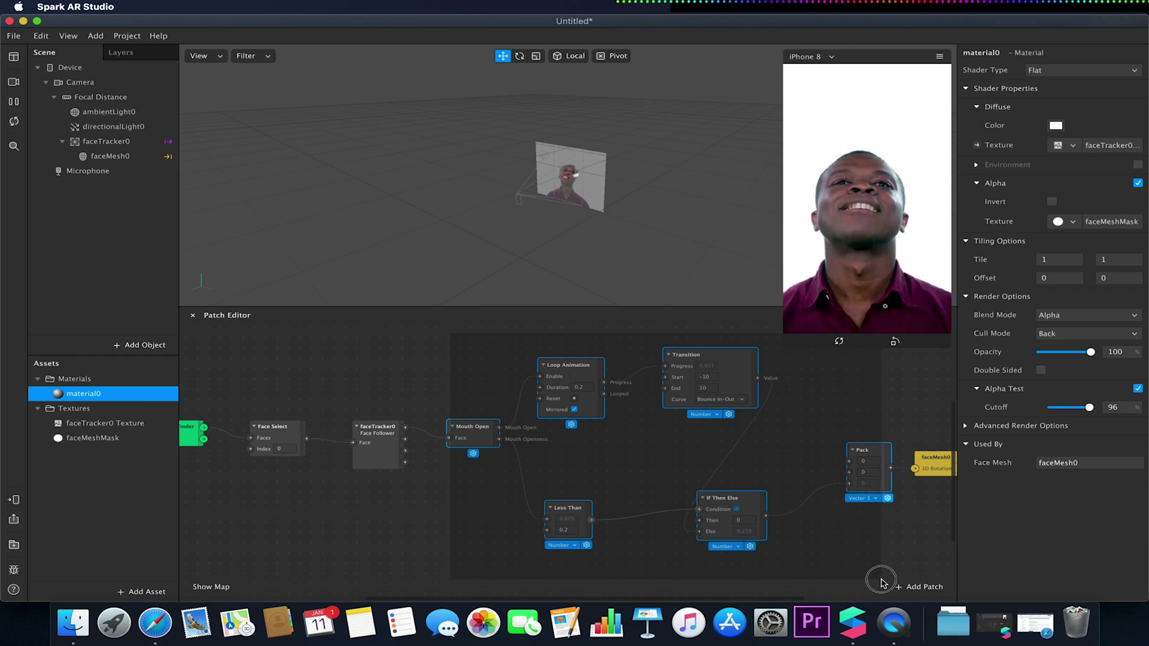
pyautogui.moveTo(881, 582); pyautogui.dragTo(883, 581)
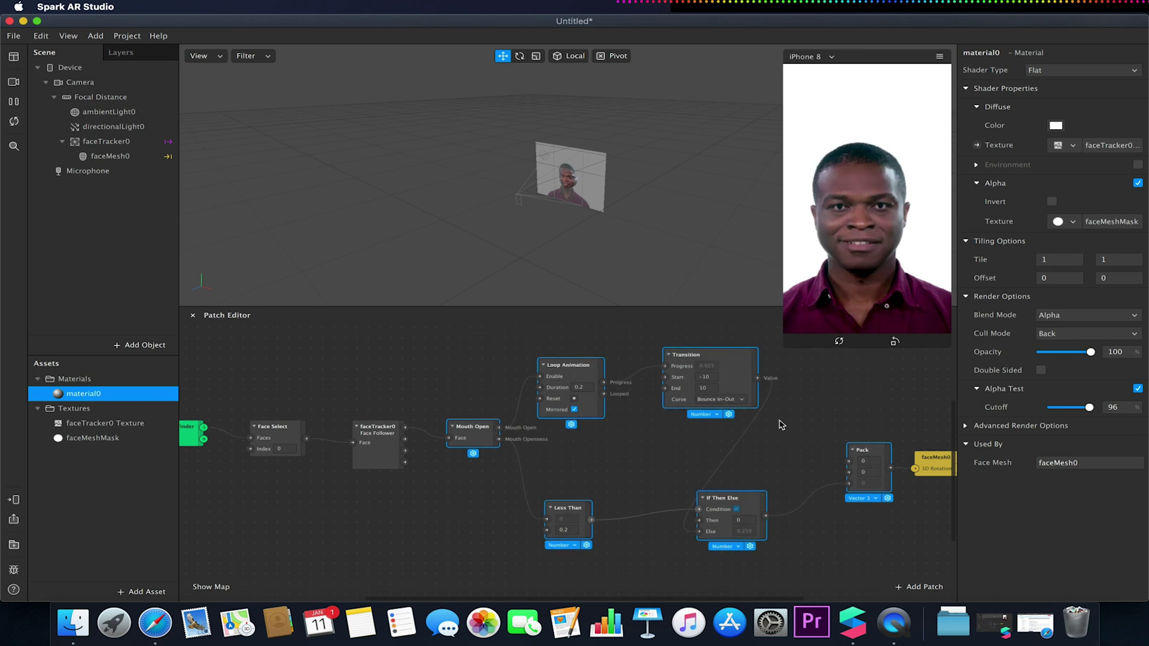
pyautogui.rightClick(742, 372)
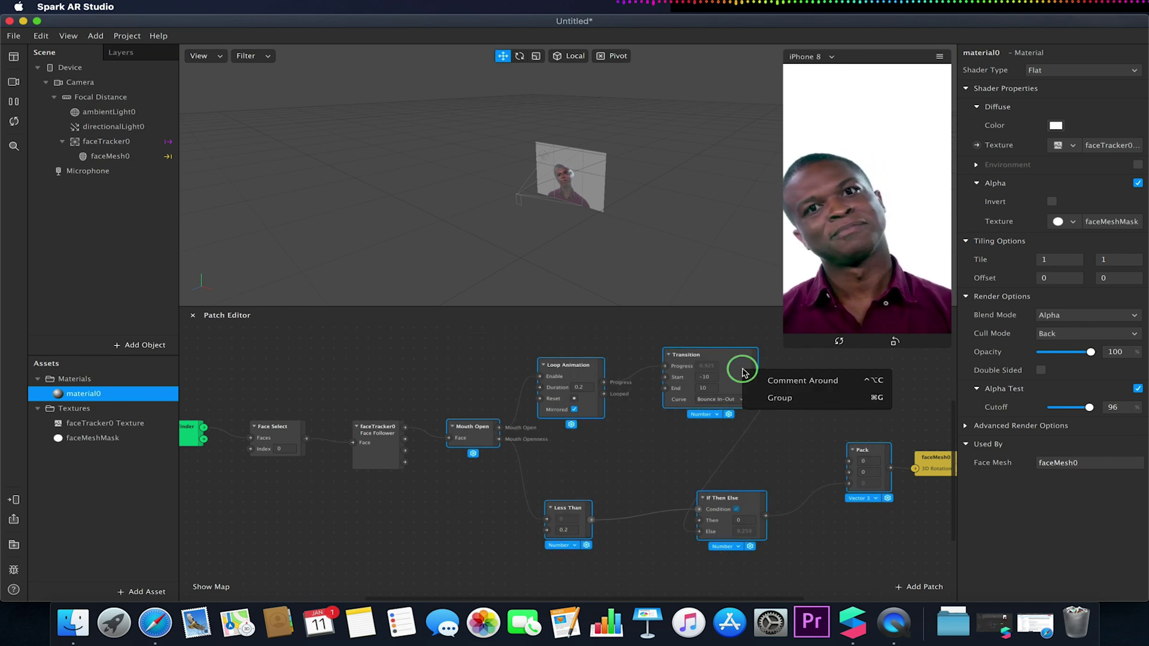
pyautogui.click(768, 400)
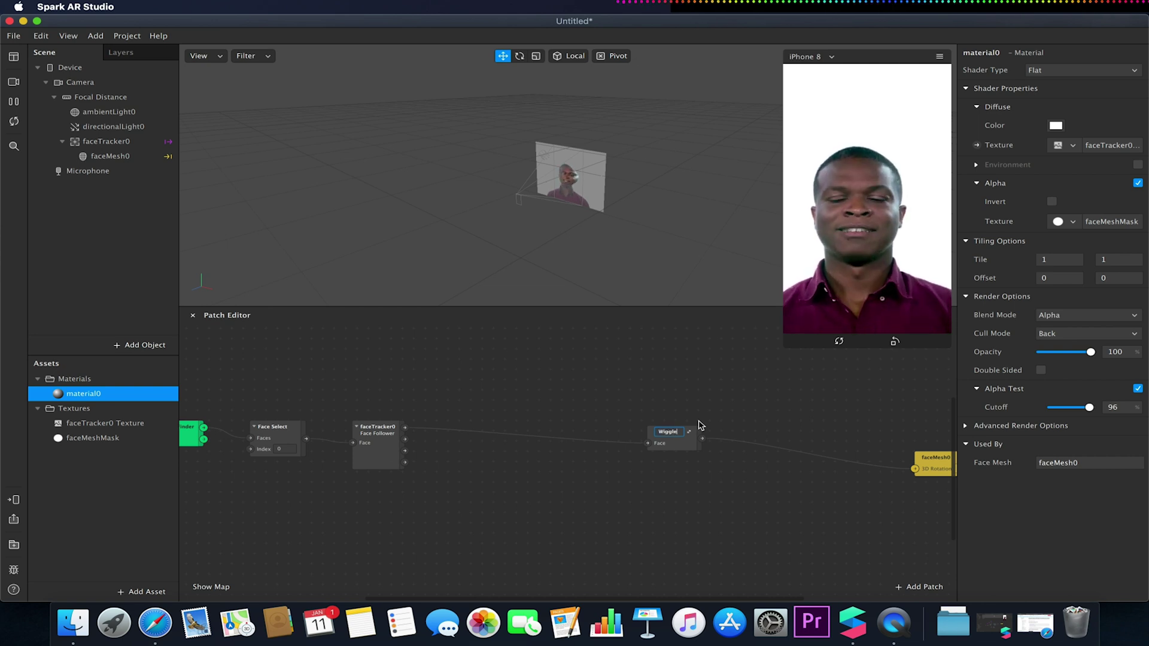
pyautogui.click(674, 442)
pyautogui.moveTo(674, 443); pyautogui.dragTo(586, 417)
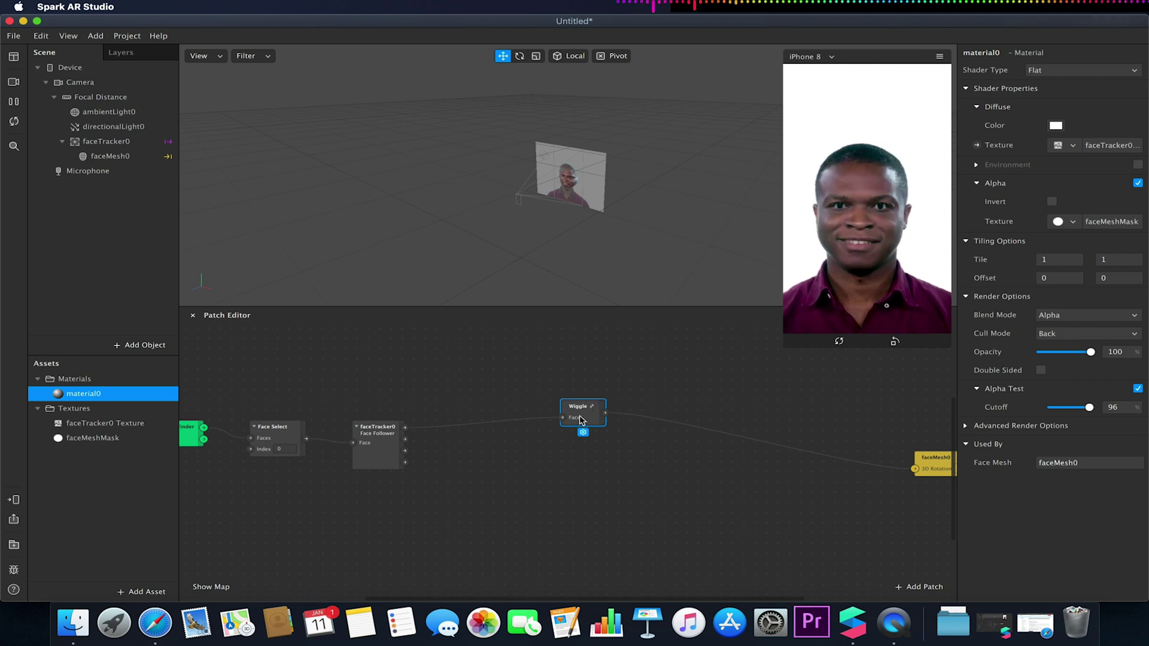
pyautogui.doubleClick(593, 410)
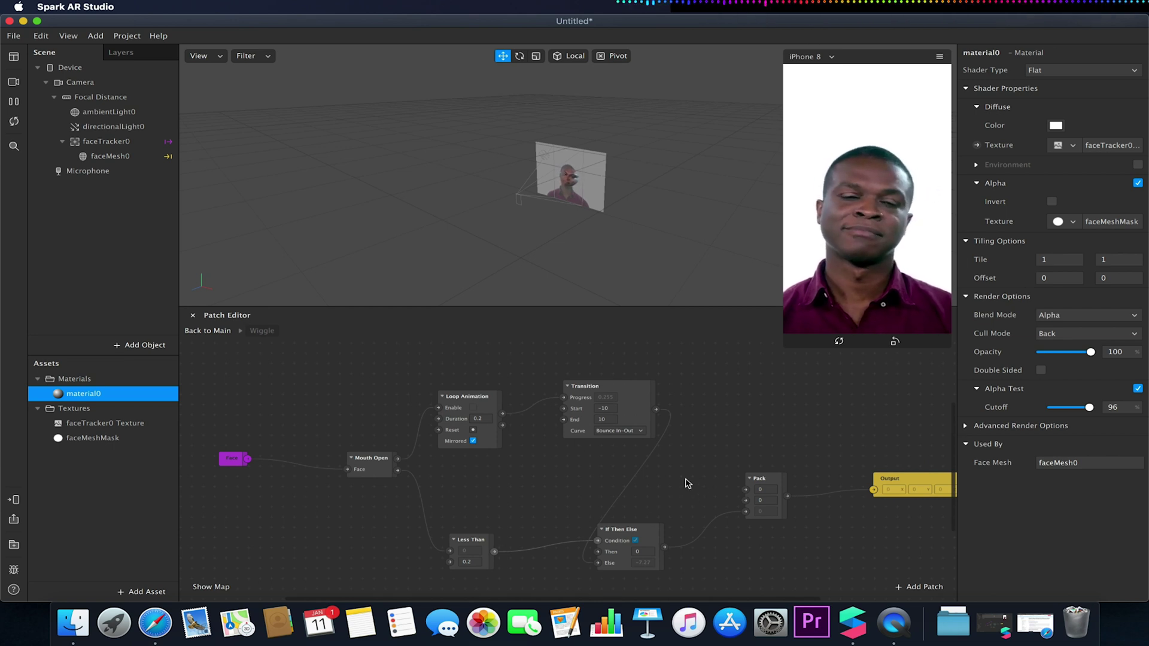
pyautogui.click(214, 330)
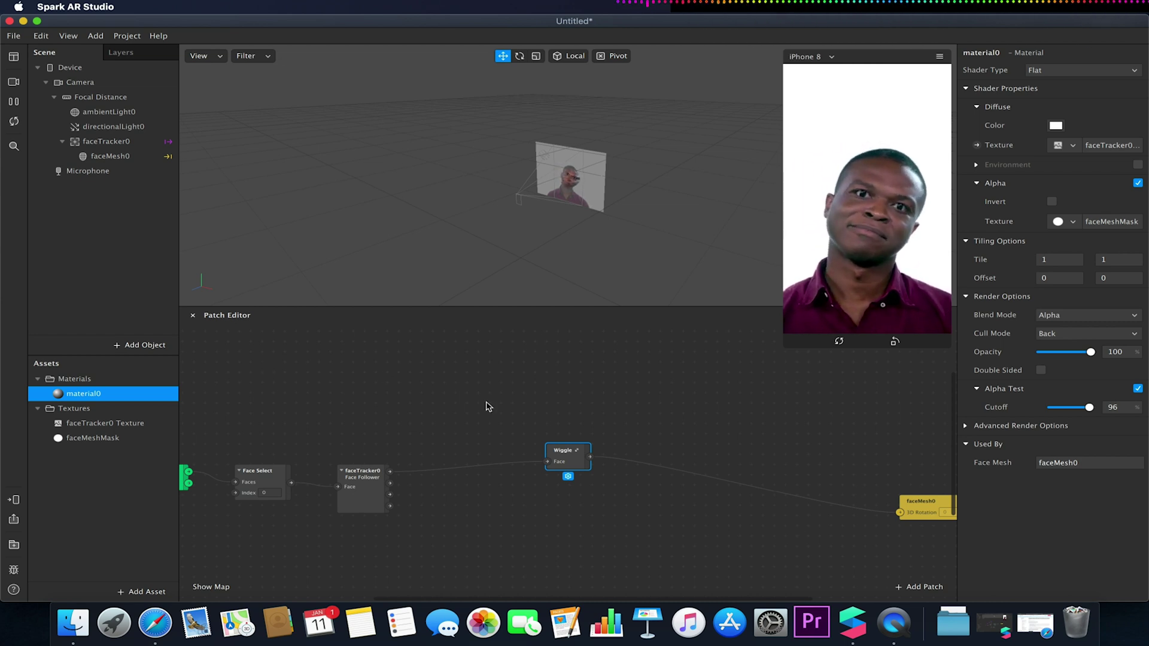
# Step: Add a number input to the Wiggle group's properties and name it Duration
pyautogui.rightClick(574, 464)
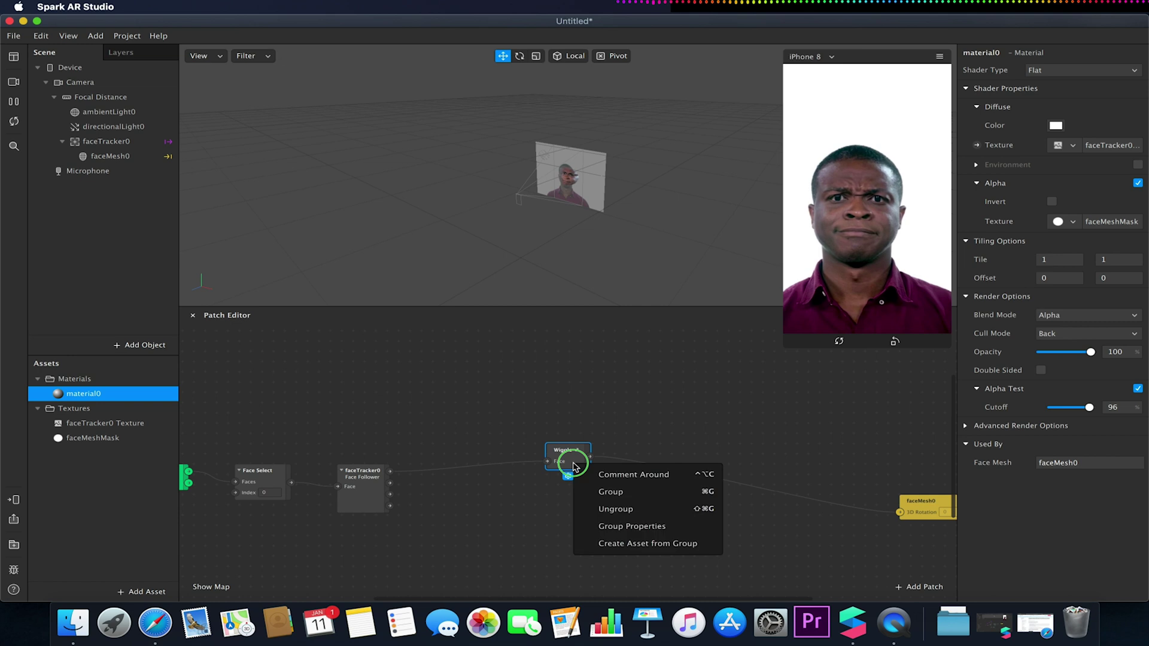
pyautogui.click(632, 526)
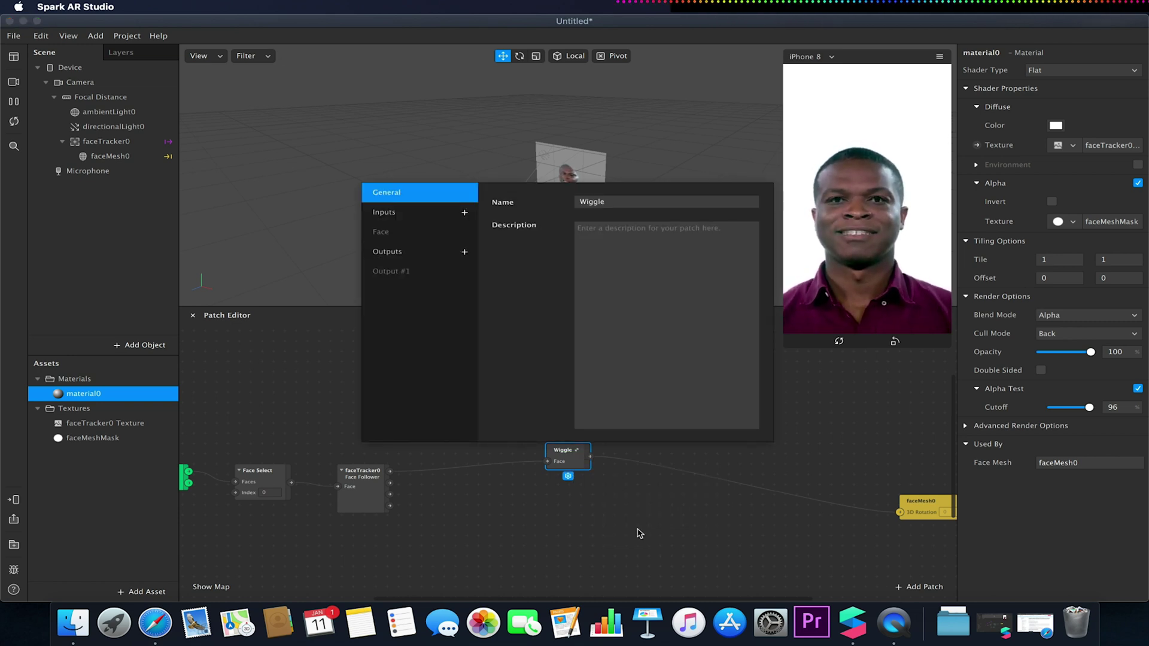
pyautogui.click(400, 235)
pyautogui.click(464, 213)
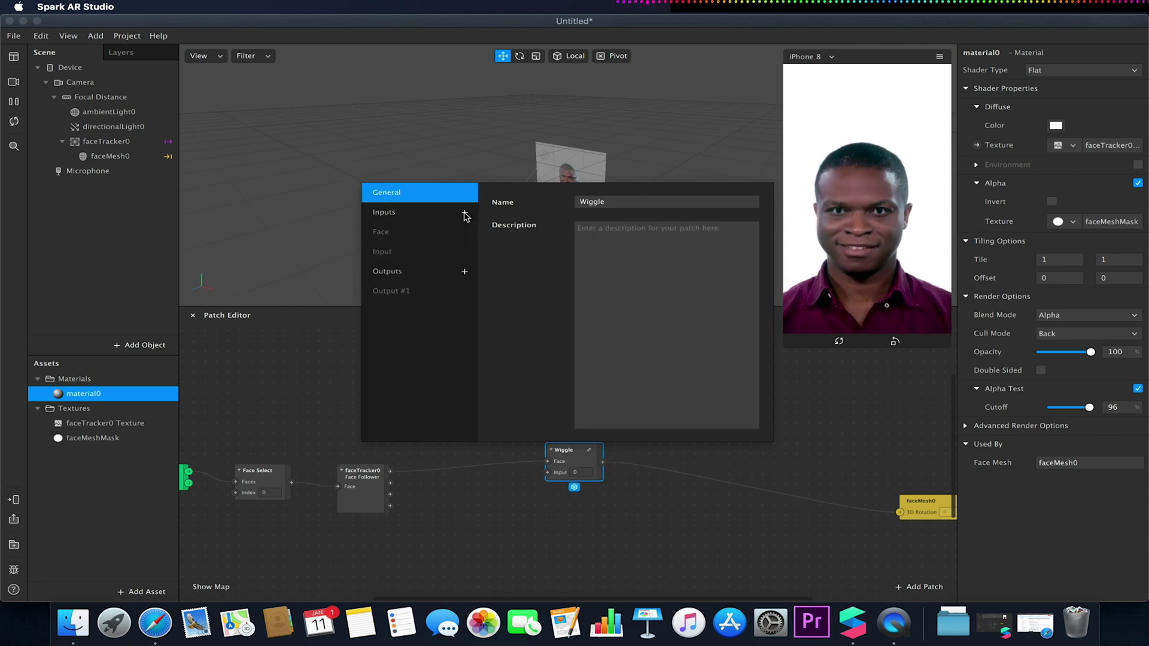
pyautogui.click(388, 251)
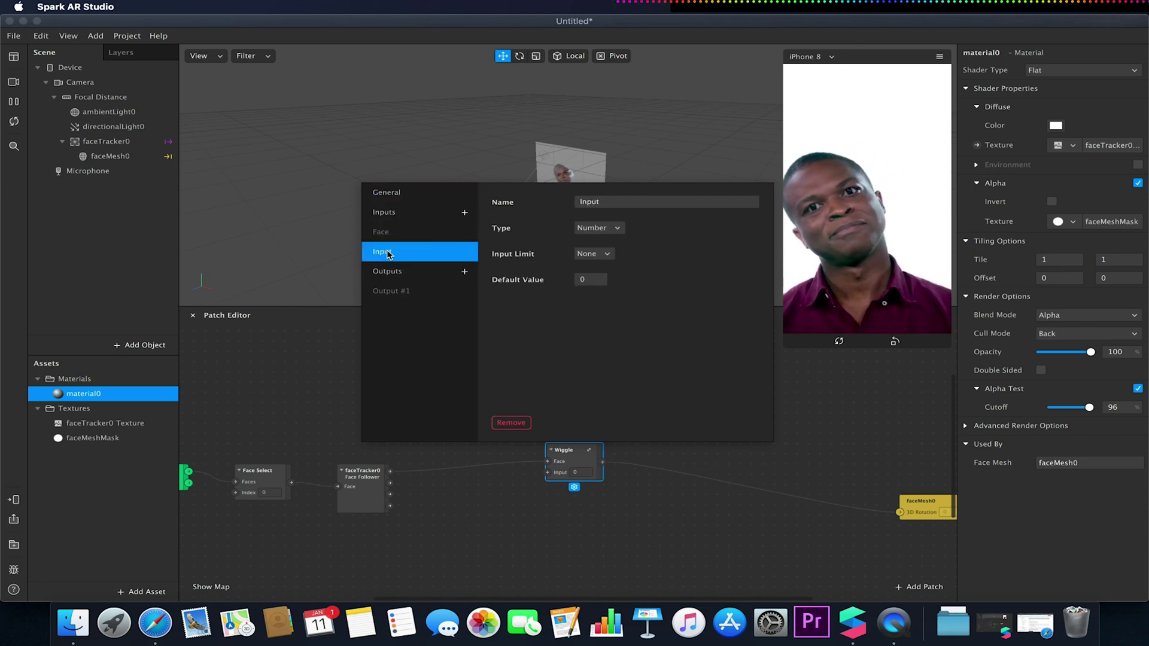
pyautogui.click(608, 202)
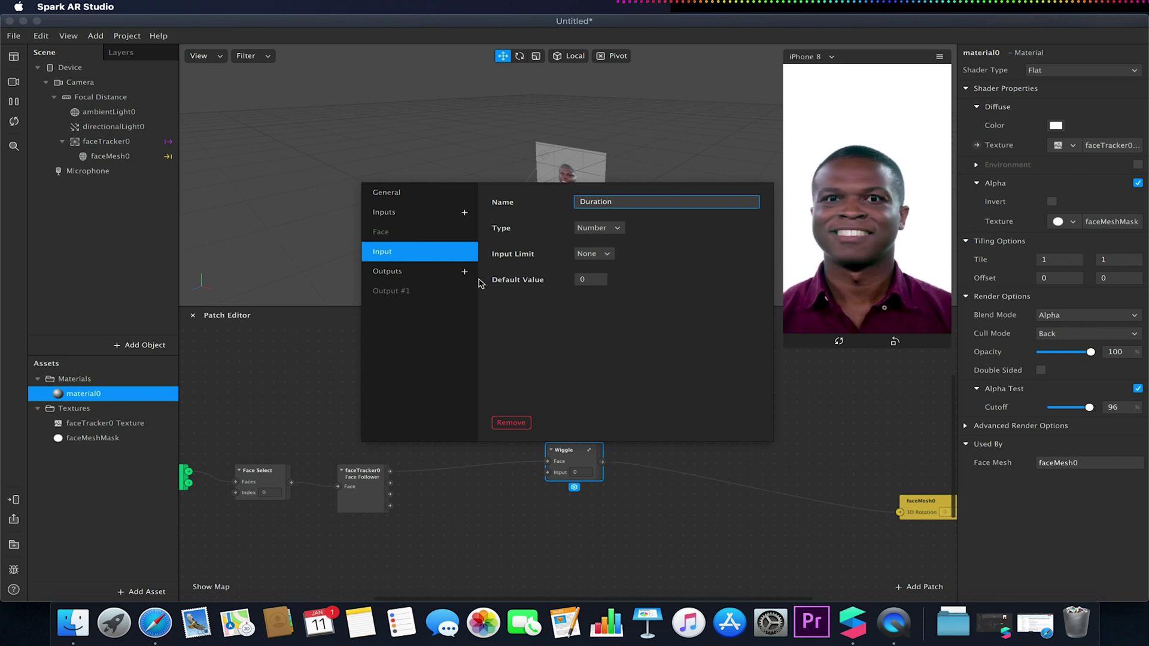
# Step: Add another number input to the Wiggle group's properties and name it Start Value
pyautogui.click(443, 234)
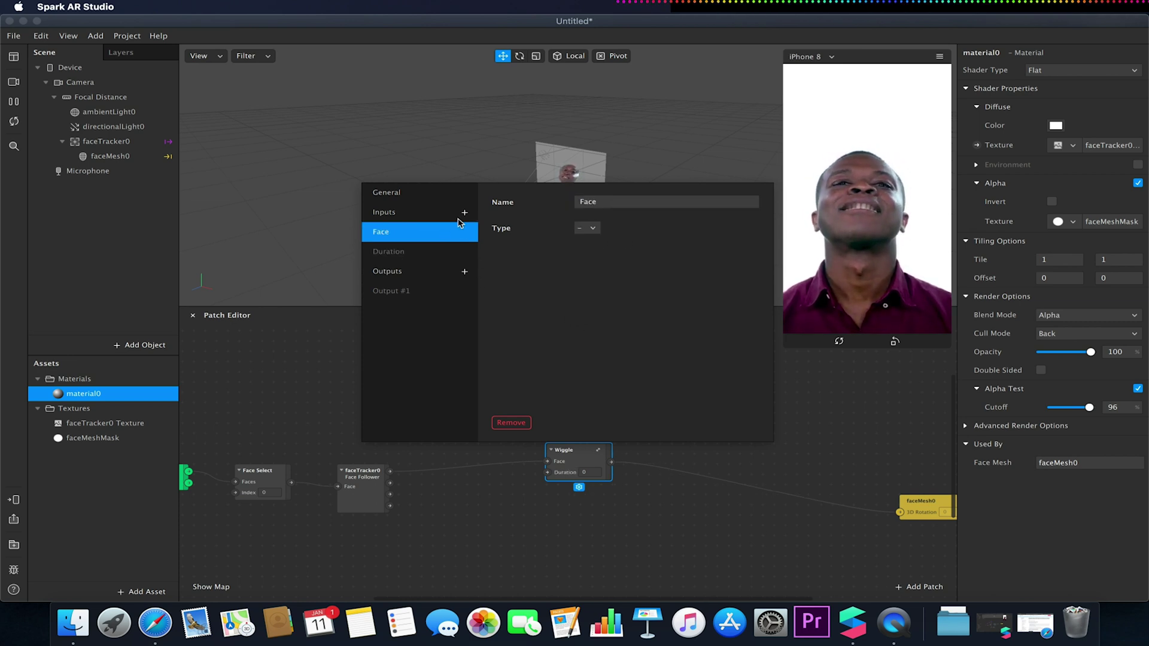
pyautogui.click(465, 213)
pyautogui.click(410, 271)
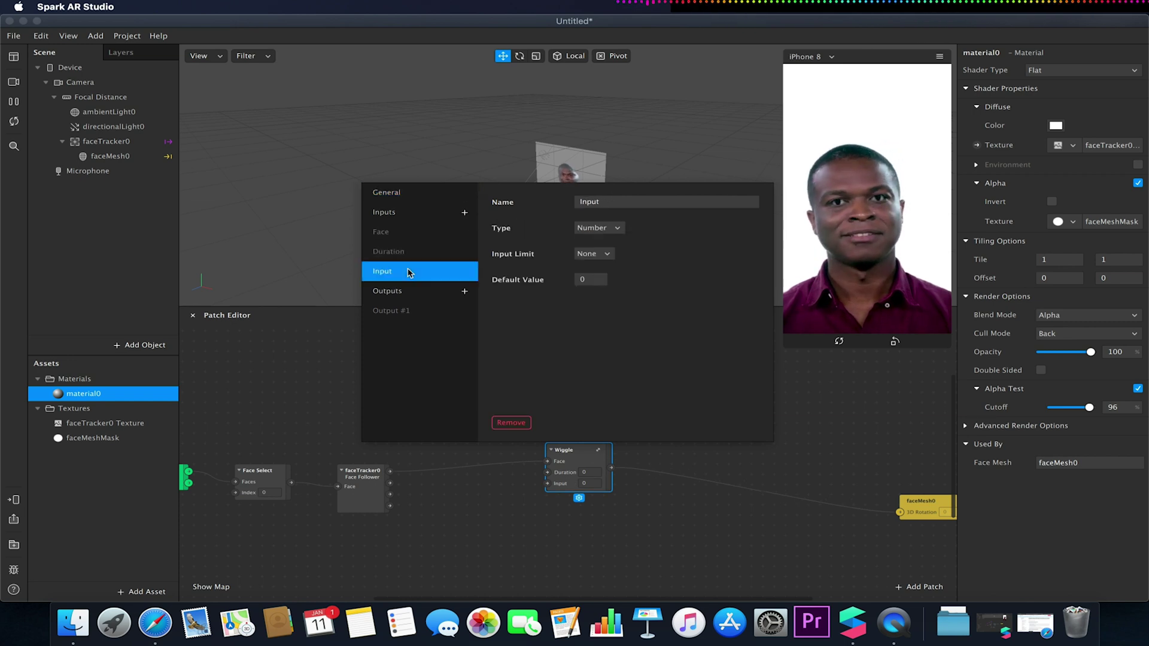
pyautogui.moveTo(611, 201); pyautogui.dragTo(568, 204)
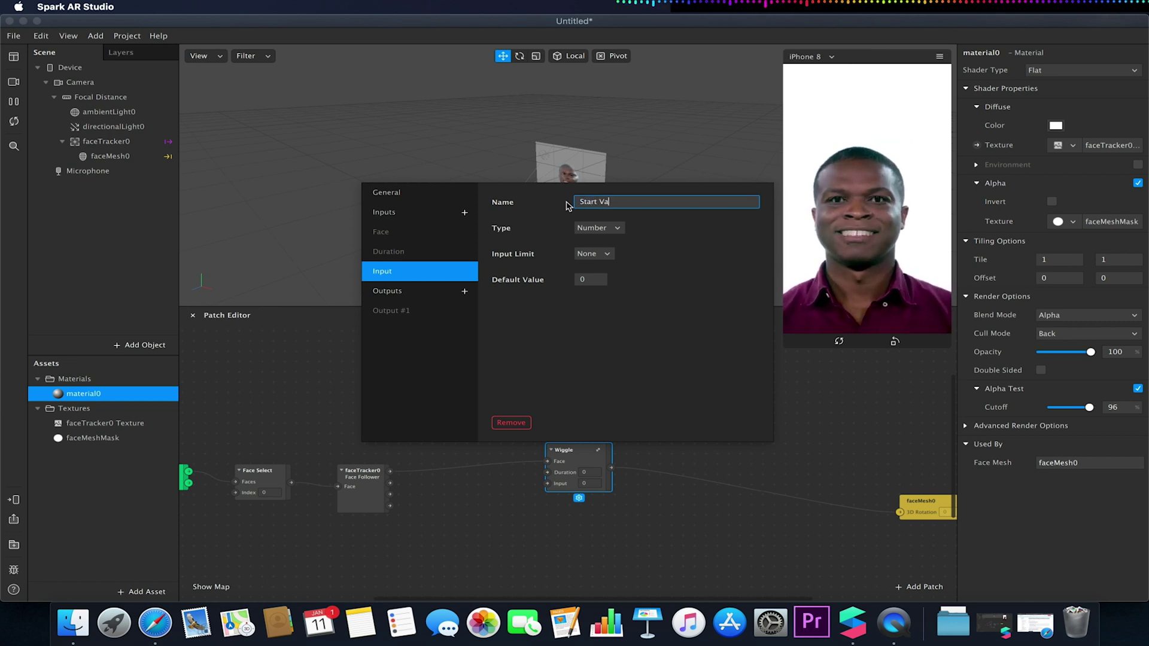
pyautogui.press('Return')
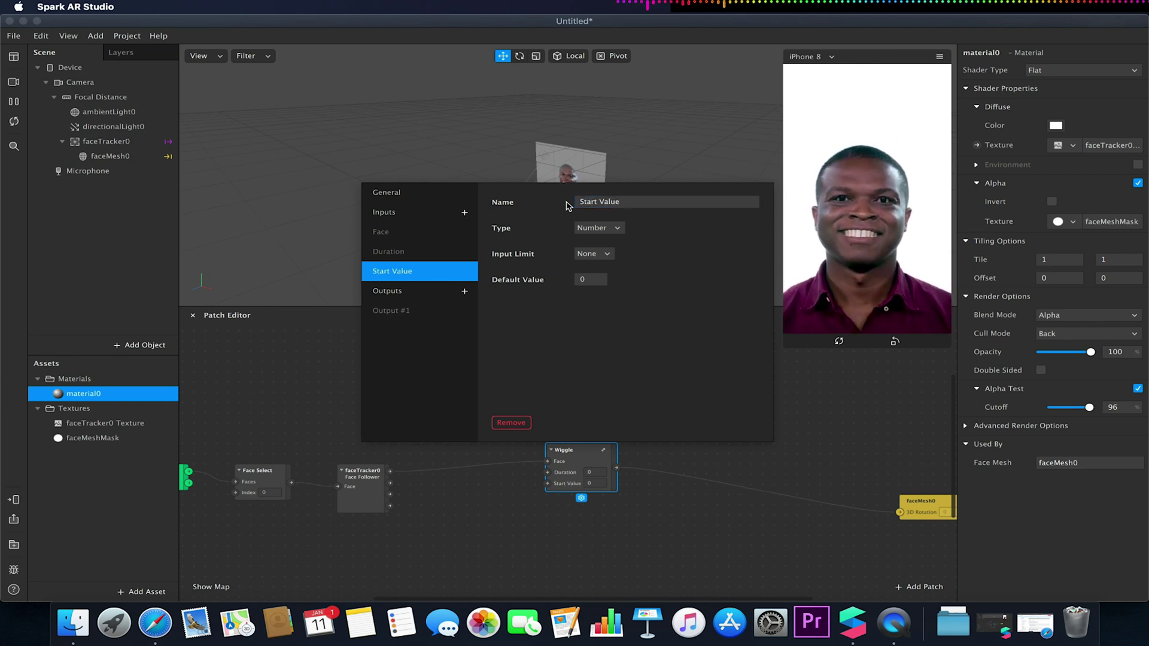
# Step: Add a further number input to the Wiggle group and name it End value
pyautogui.click(465, 214)
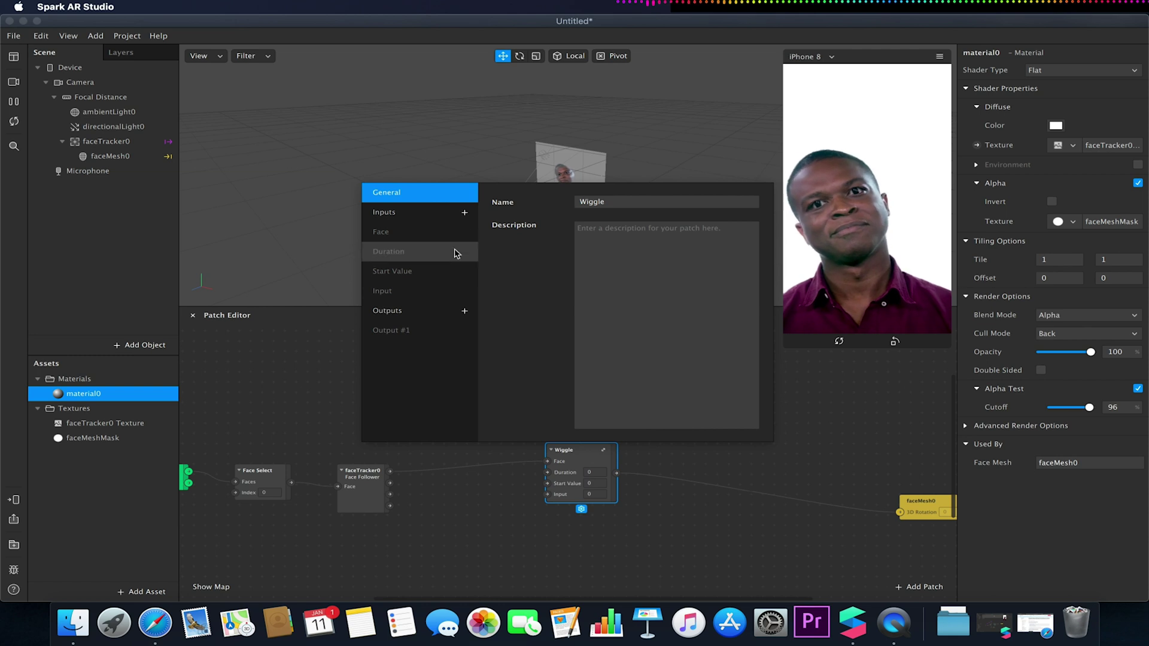
pyautogui.doubleClick(586, 202)
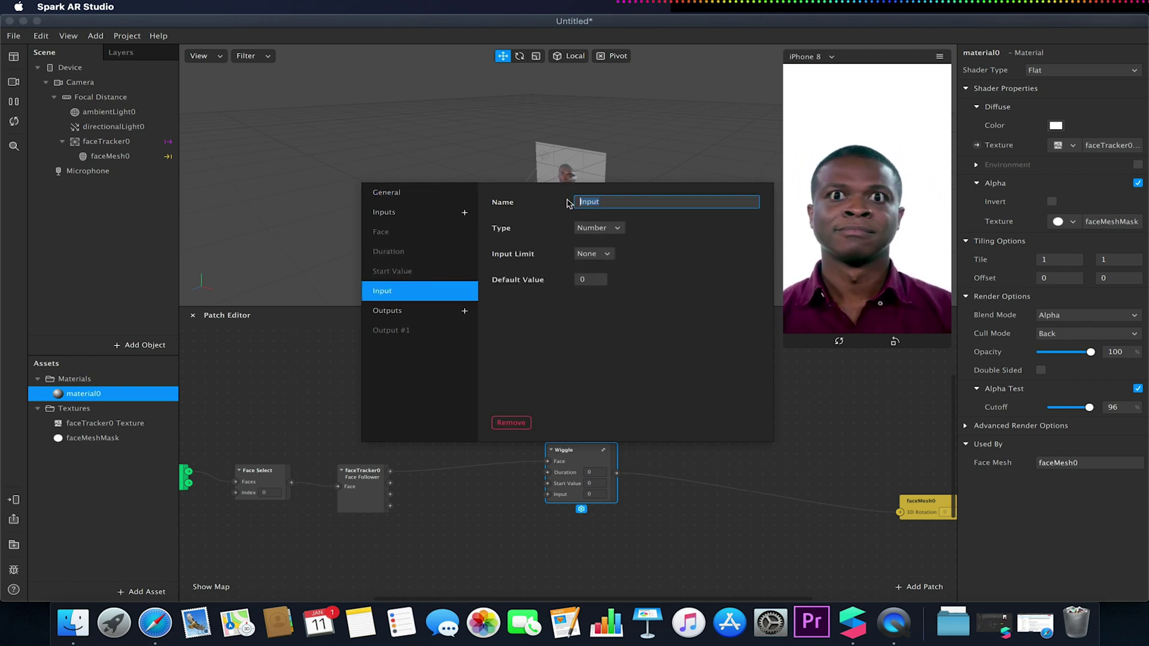
pyautogui.press('Return')
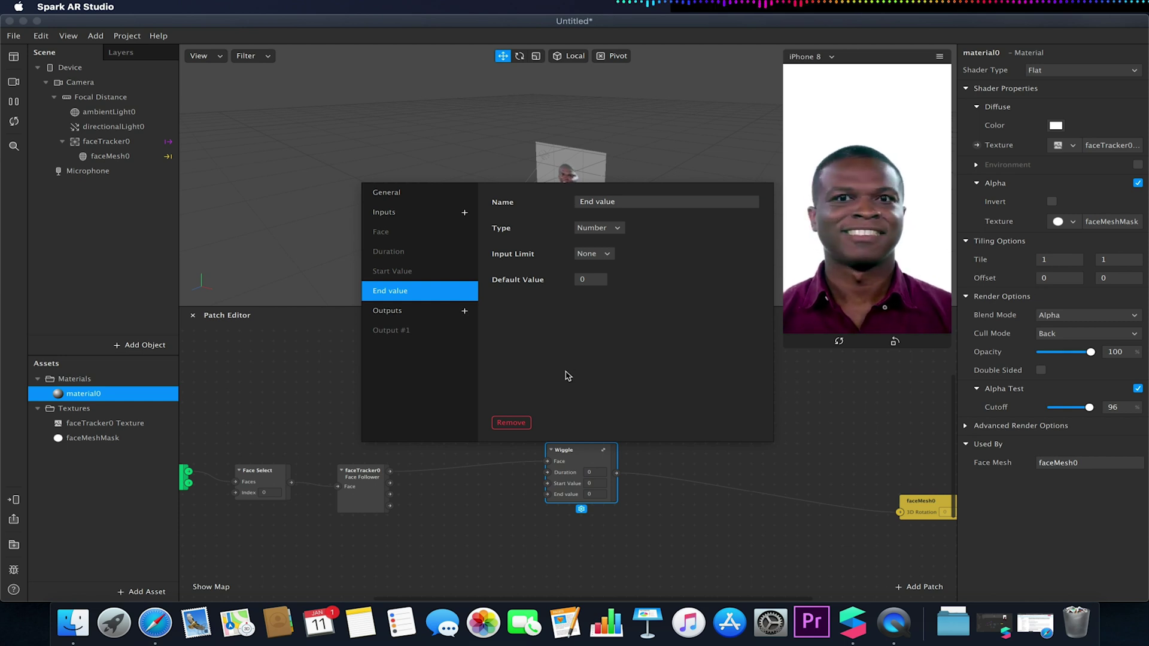
# Step: Inside the Wiggle group, connect the Duration input to the Loop Animation's Duration and the Start Value input to the Transition's Start
pyautogui.doubleClick(604, 453)
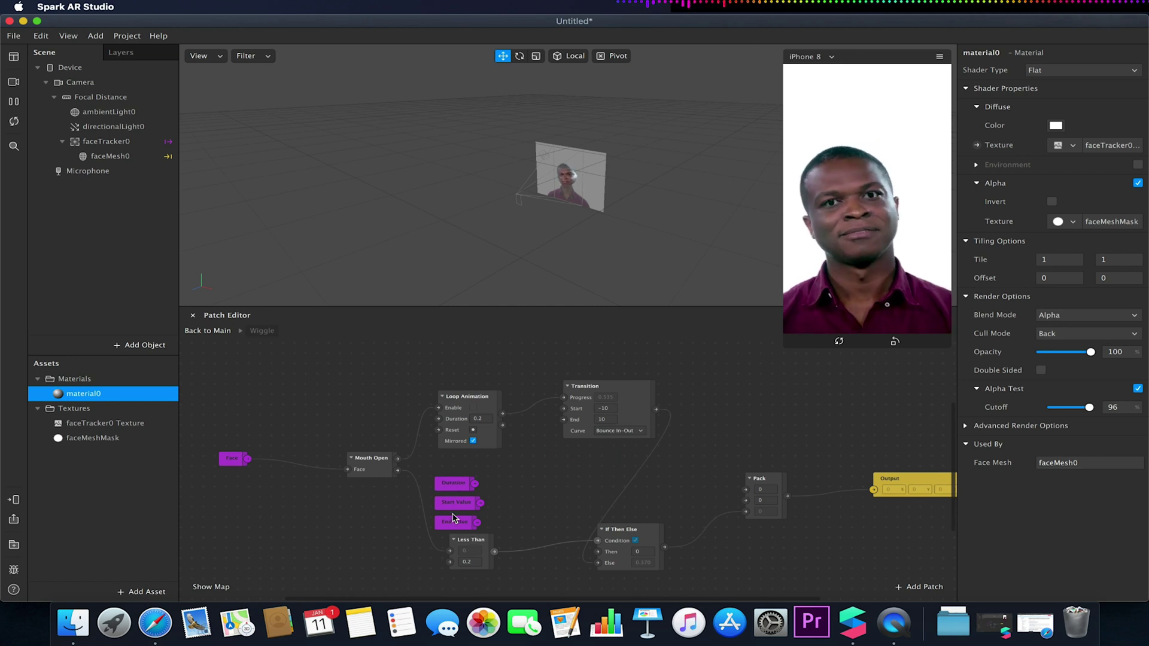
pyautogui.moveTo(451, 488); pyautogui.dragTo(300, 397)
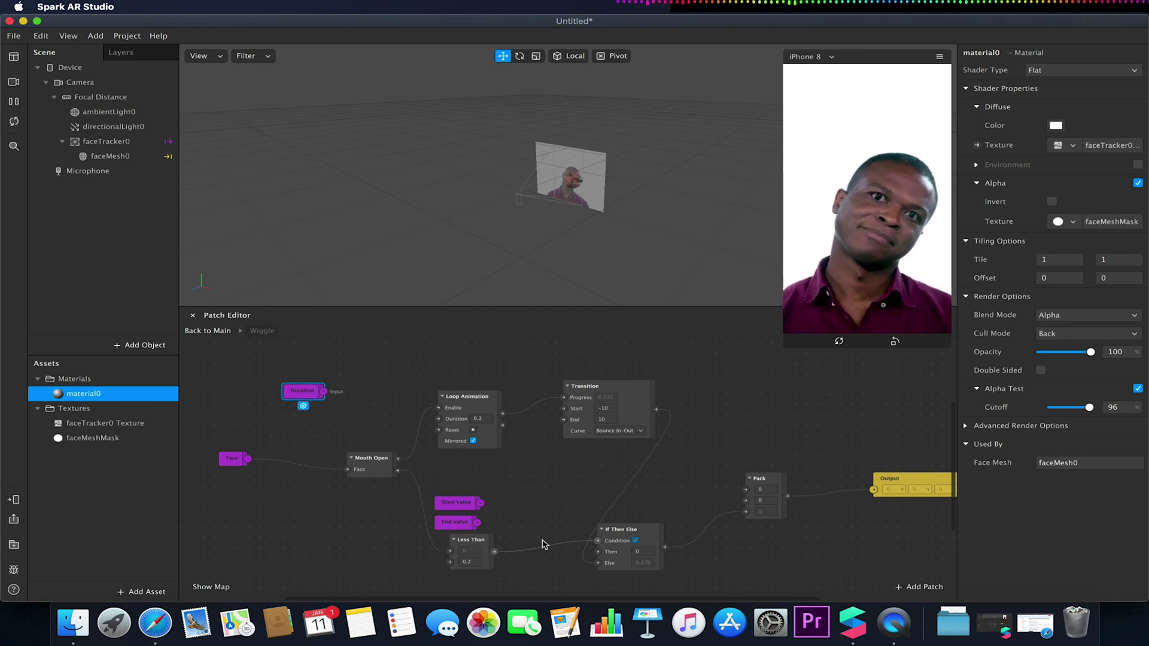
pyautogui.click(353, 399)
pyautogui.moveTo(353, 400); pyautogui.dragTo(439, 421)
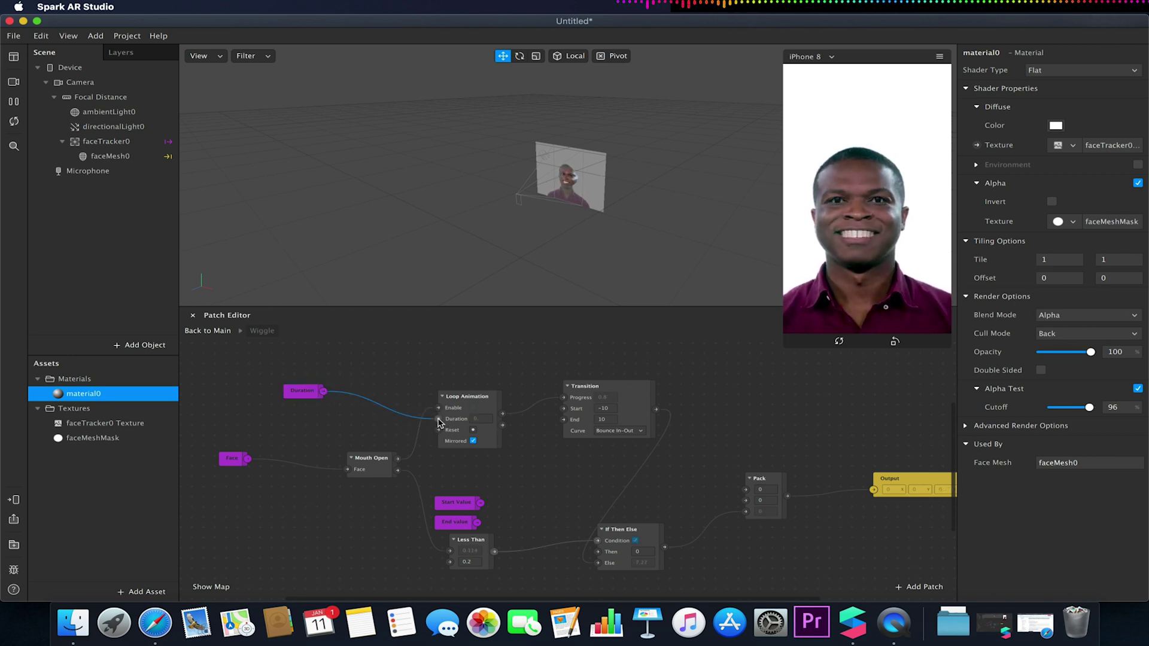
pyautogui.moveTo(459, 507); pyautogui.dragTo(565, 410)
# Step: Route the End value input through a new Negate patch into the Transition's End, and move the Transition patch clear of the others
pyautogui.moveTo(455, 519); pyautogui.dragTo(346, 354)
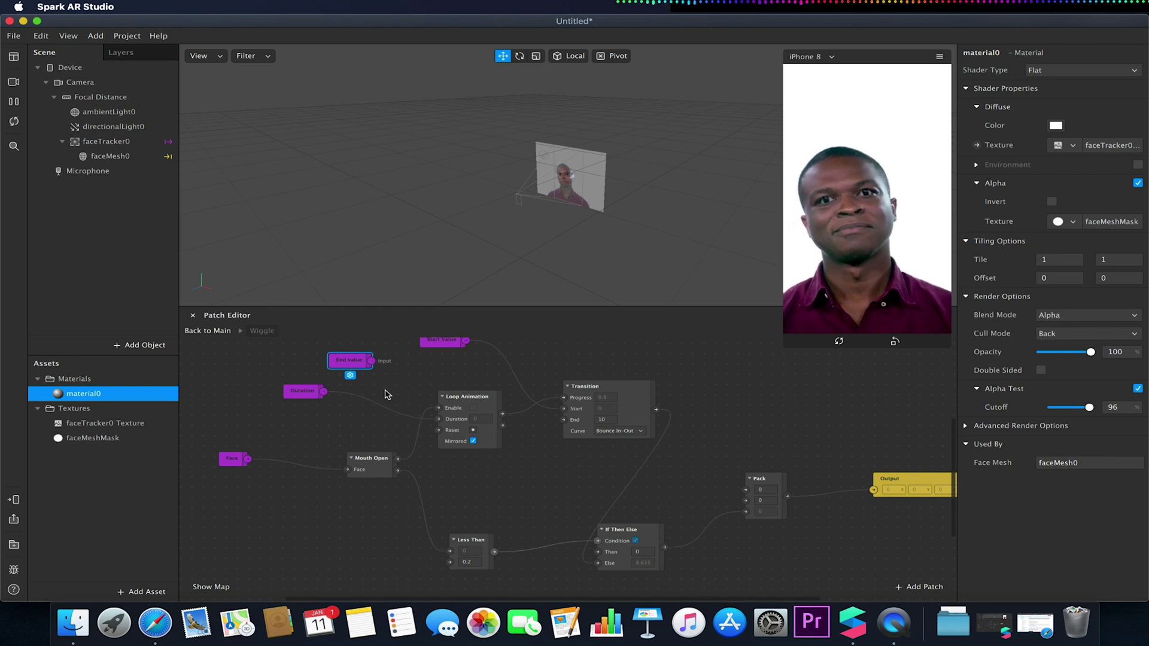
pyautogui.scroll(3, 386, 395)
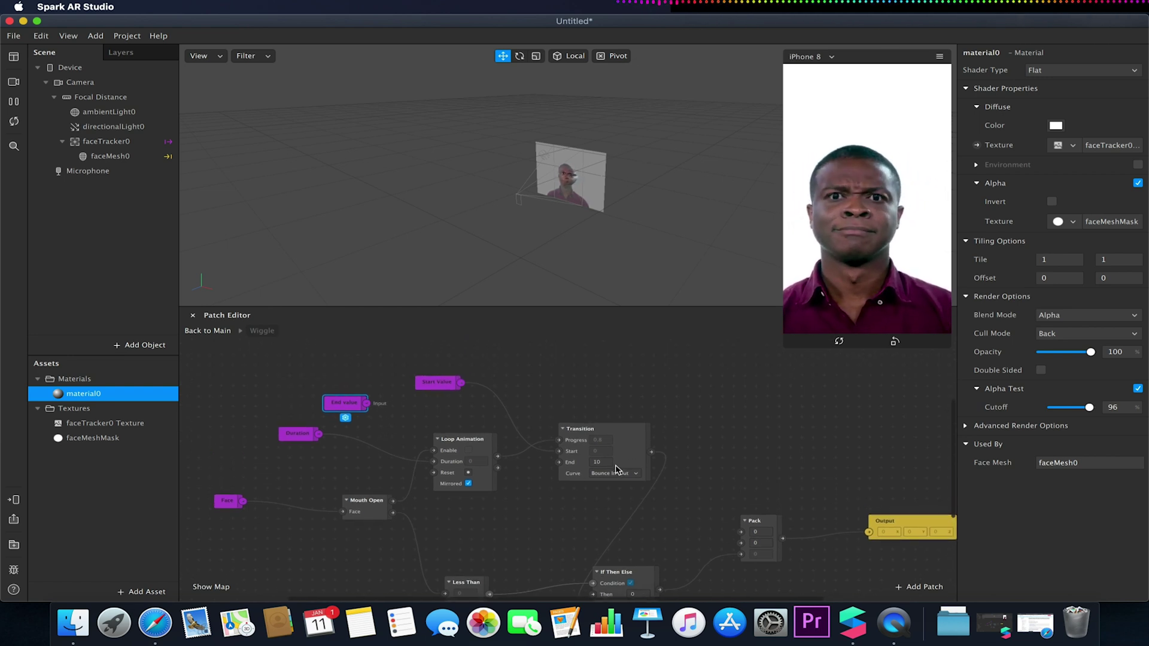
pyautogui.moveTo(366, 403); pyautogui.dragTo(453, 413)
pyautogui.write('negate')
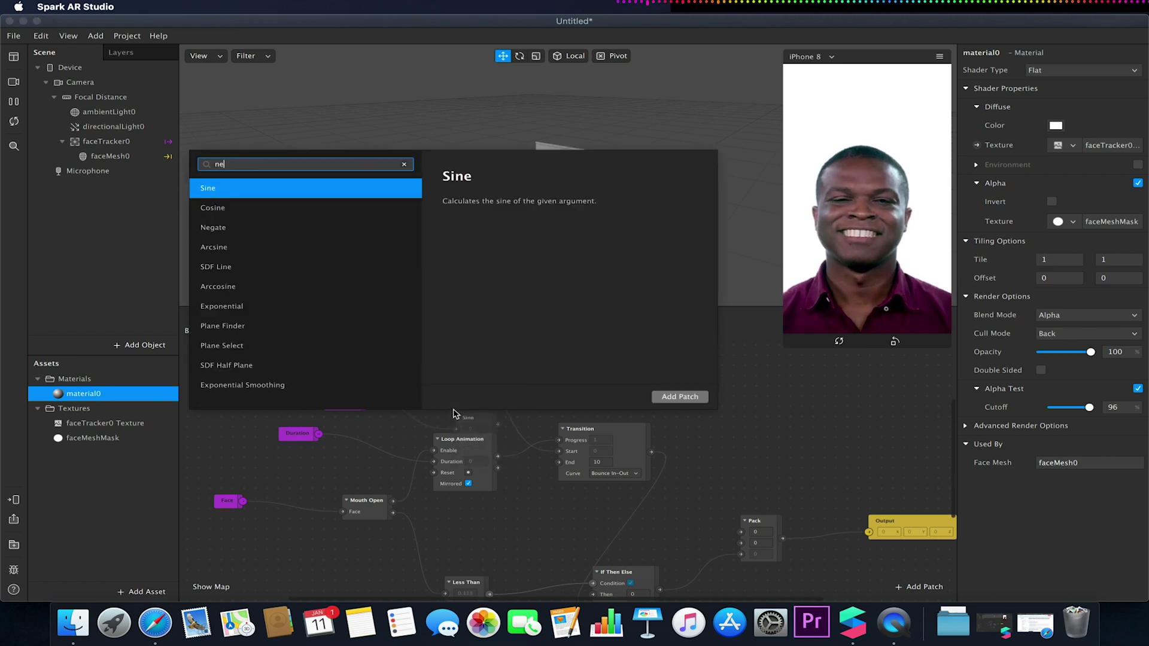
pyautogui.click(692, 398)
pyautogui.moveTo(467, 417); pyautogui.dragTo(438, 402)
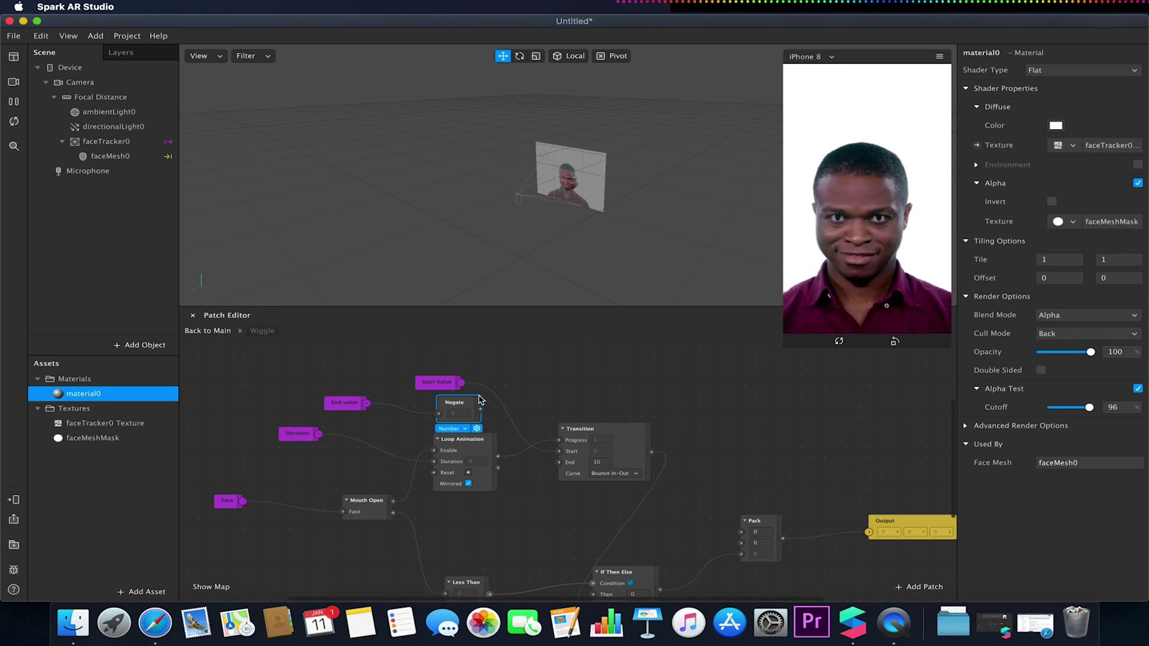
pyautogui.moveTo(480, 409); pyautogui.dragTo(650, 396)
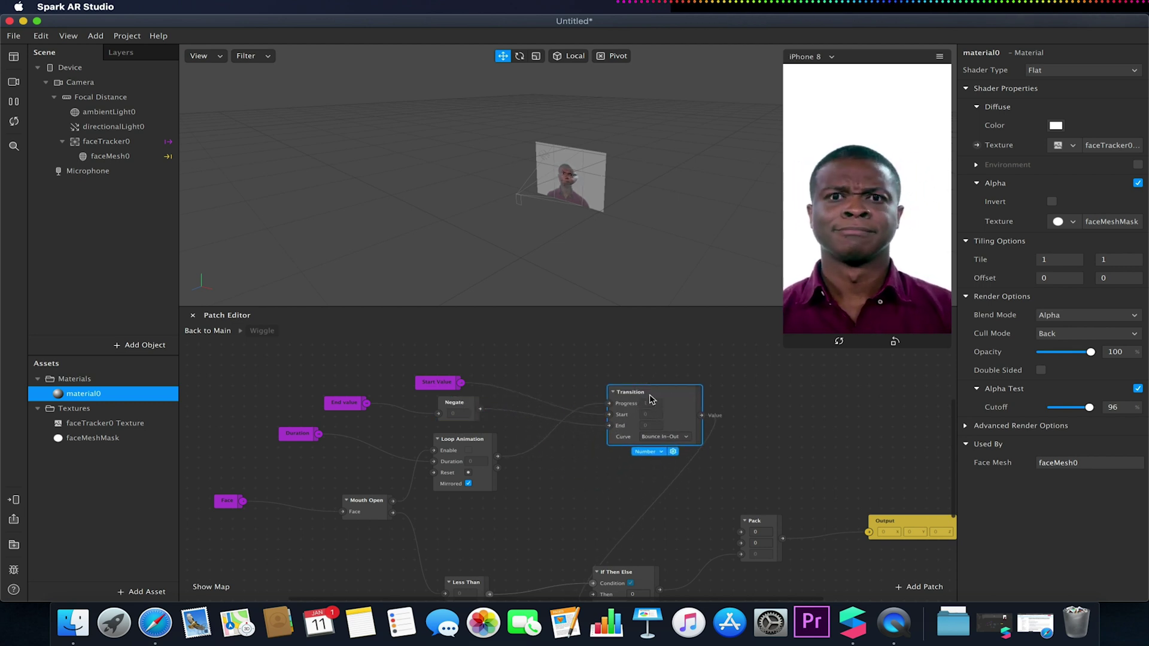
pyautogui.scroll(-3, 548, 509)
pyautogui.hscroll(3, 549, 509)
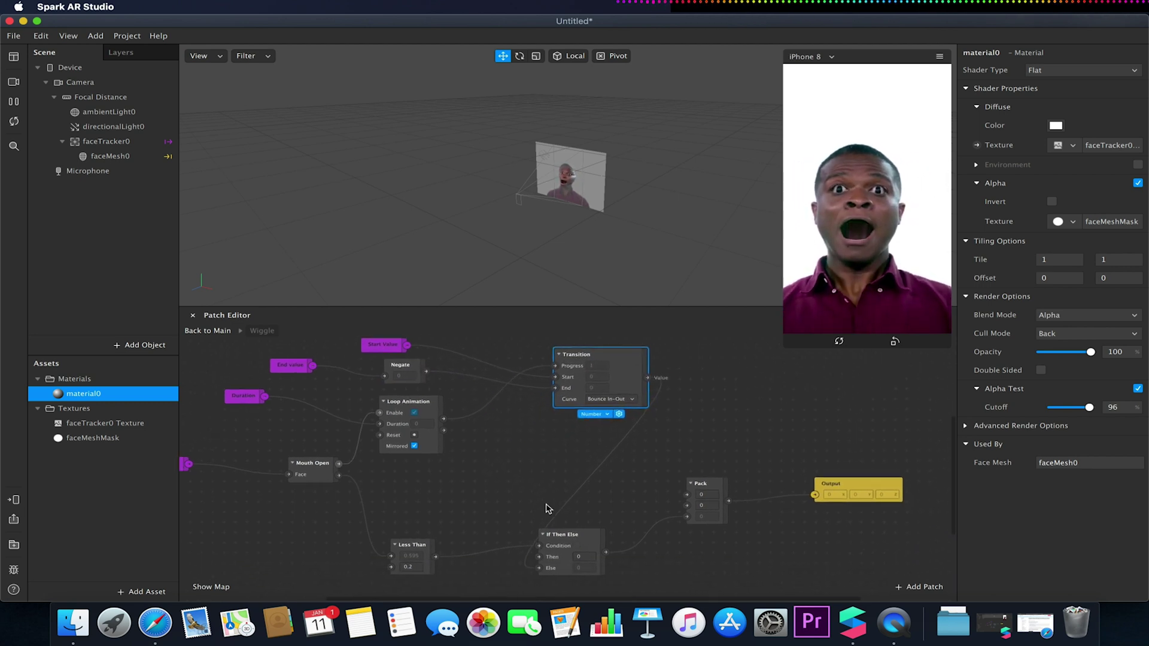
# Step: Return to the main patch graph and set the Wiggle patch's Duration to 0.2, Start Value to 10 and End value to 10
pyautogui.click(216, 332)
pyautogui.scroll(-3, 423, 422)
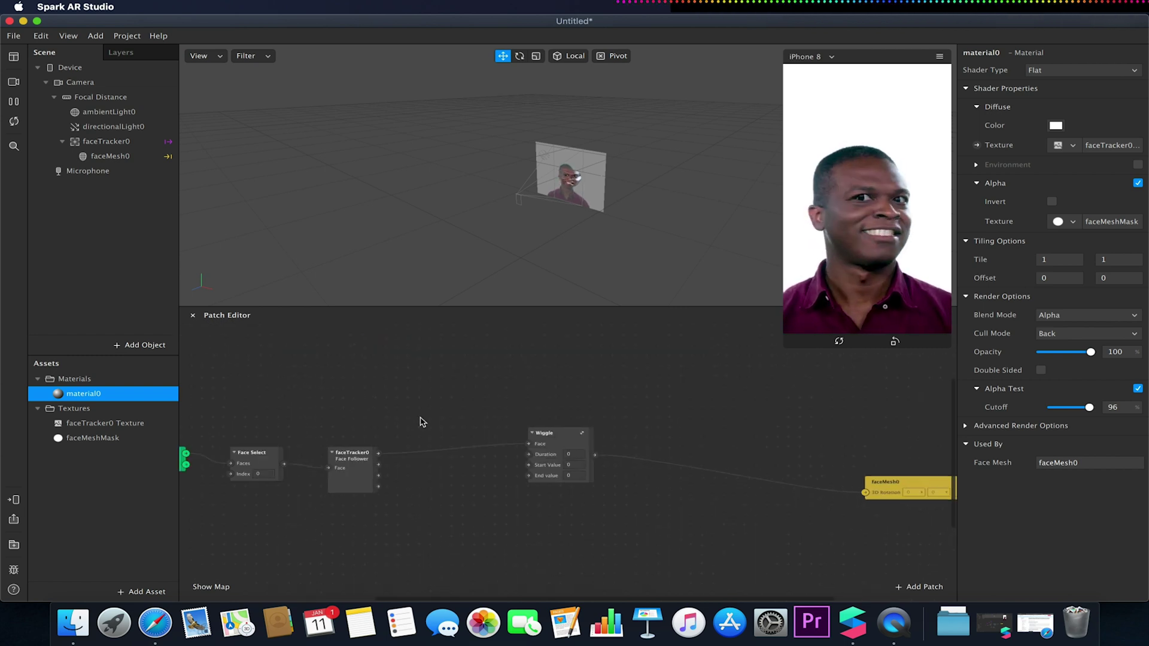
pyautogui.click(547, 435)
pyautogui.moveTo(548, 436); pyautogui.dragTo(517, 426)
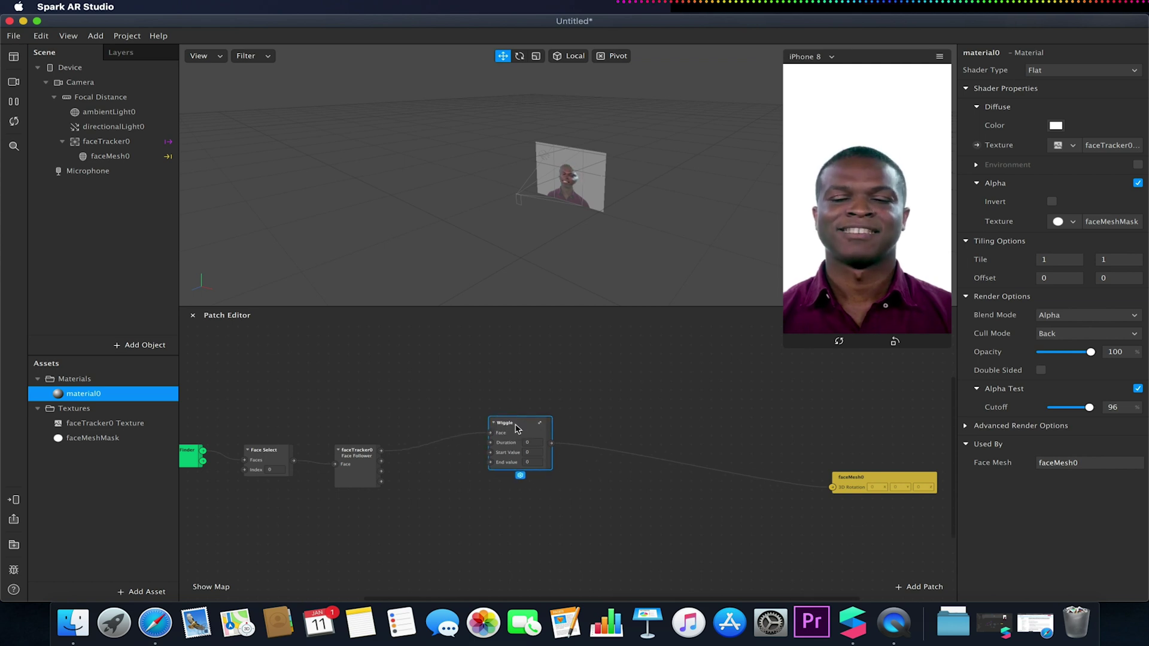
pyautogui.click(535, 452)
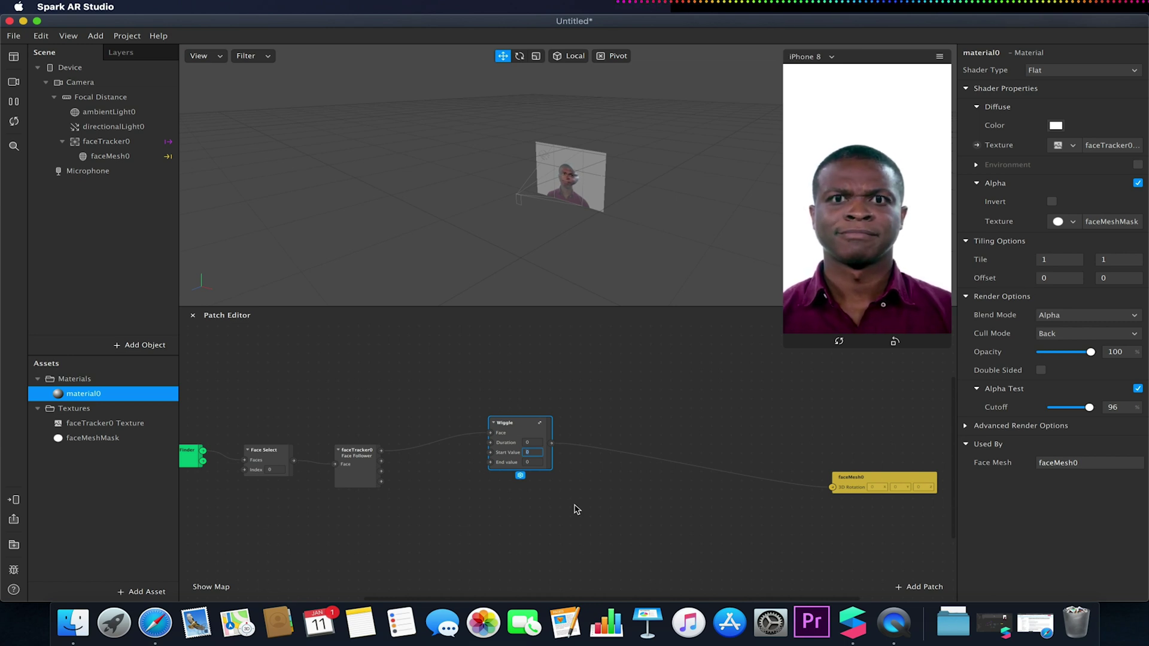
pyautogui.click(534, 462)
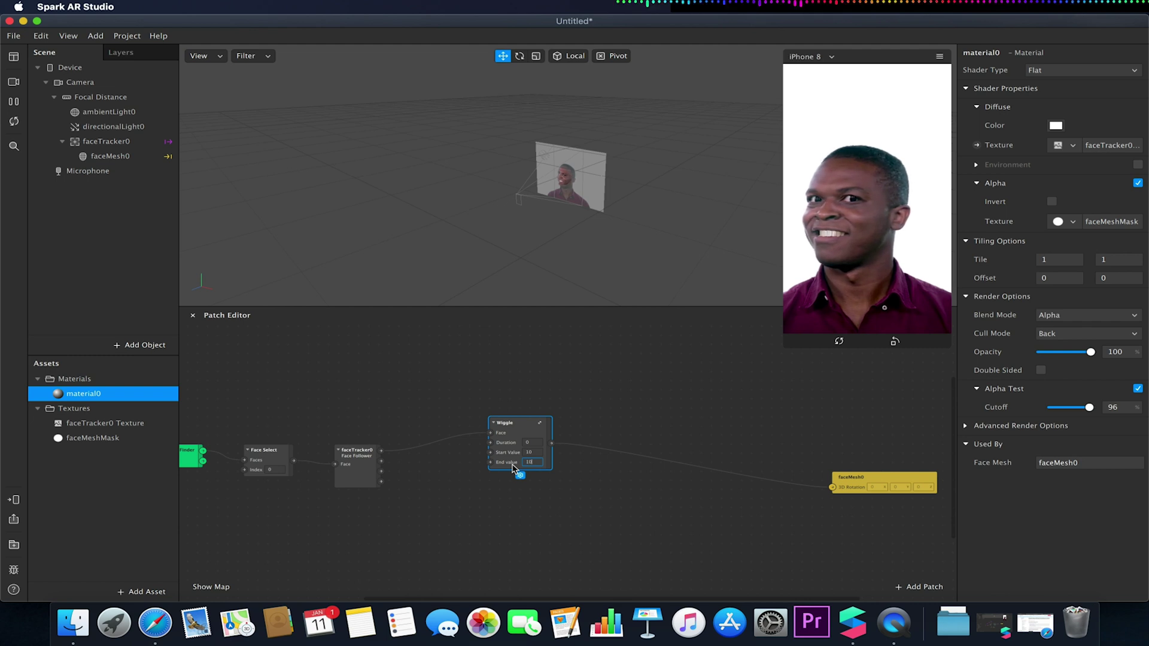
pyautogui.click(533, 442)
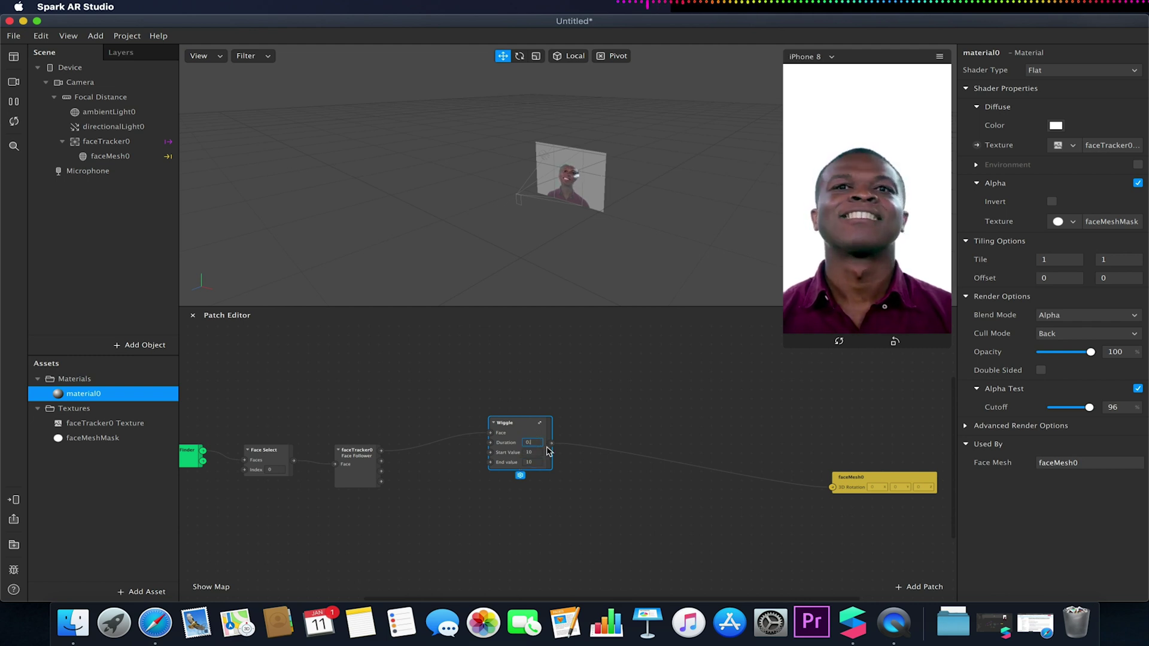
pyautogui.click(596, 485)
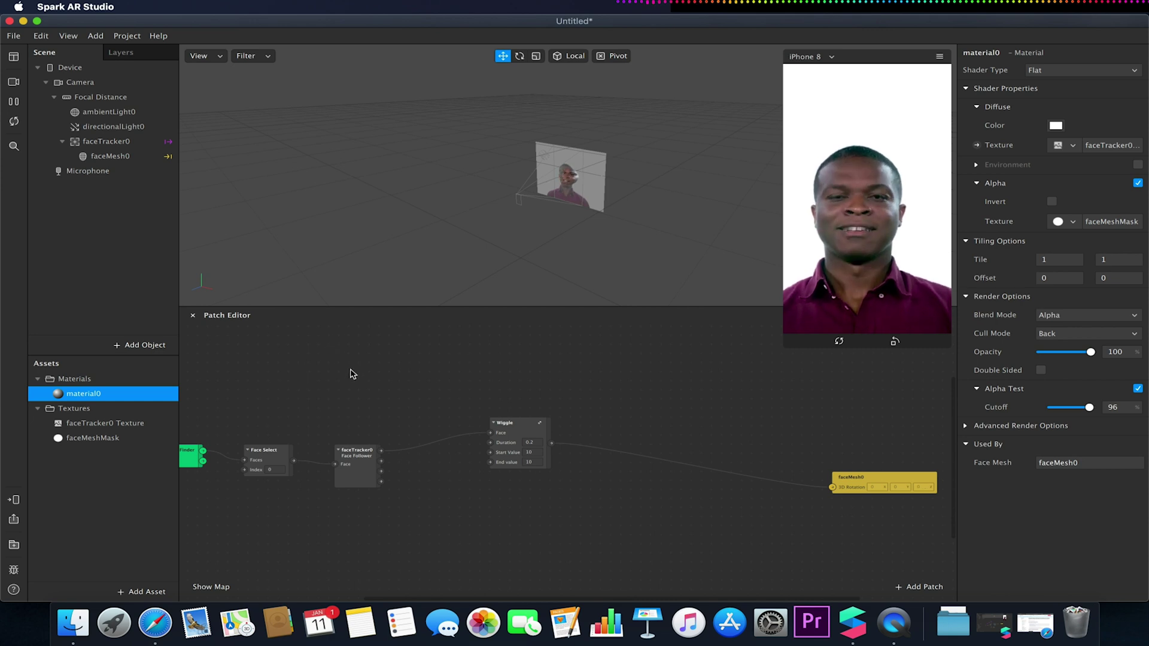
# Step: In the Wiggle group's properties, give the Start Value input a Maximum limit of 10
pyautogui.click(536, 451)
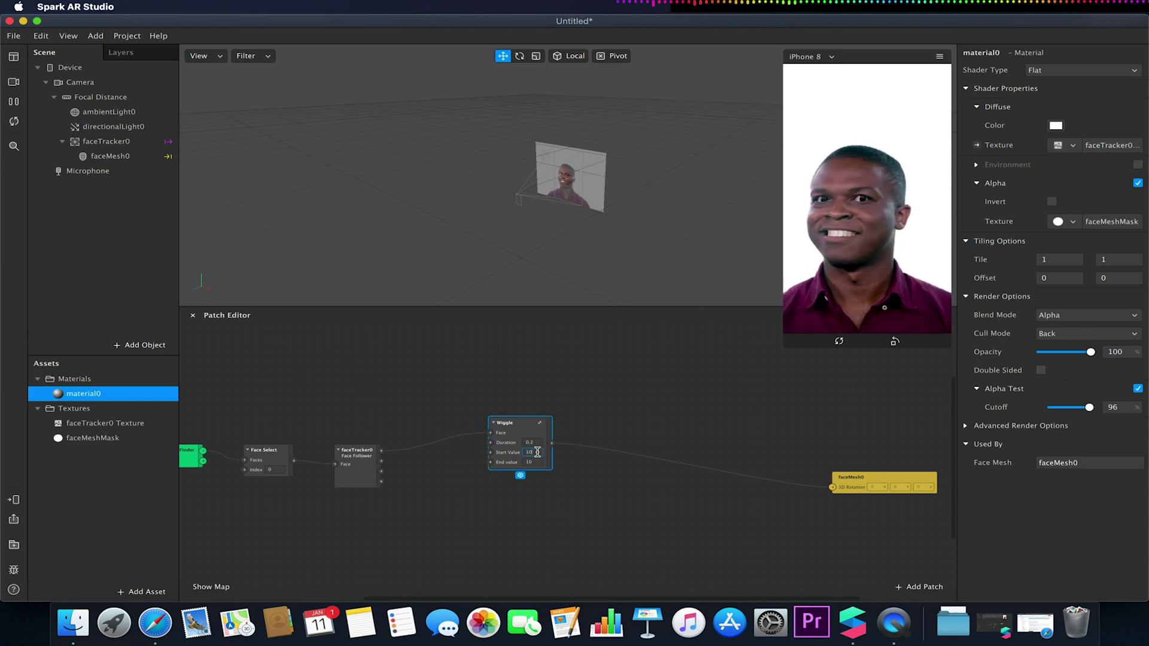
pyautogui.rightClick(528, 432)
pyautogui.click(569, 495)
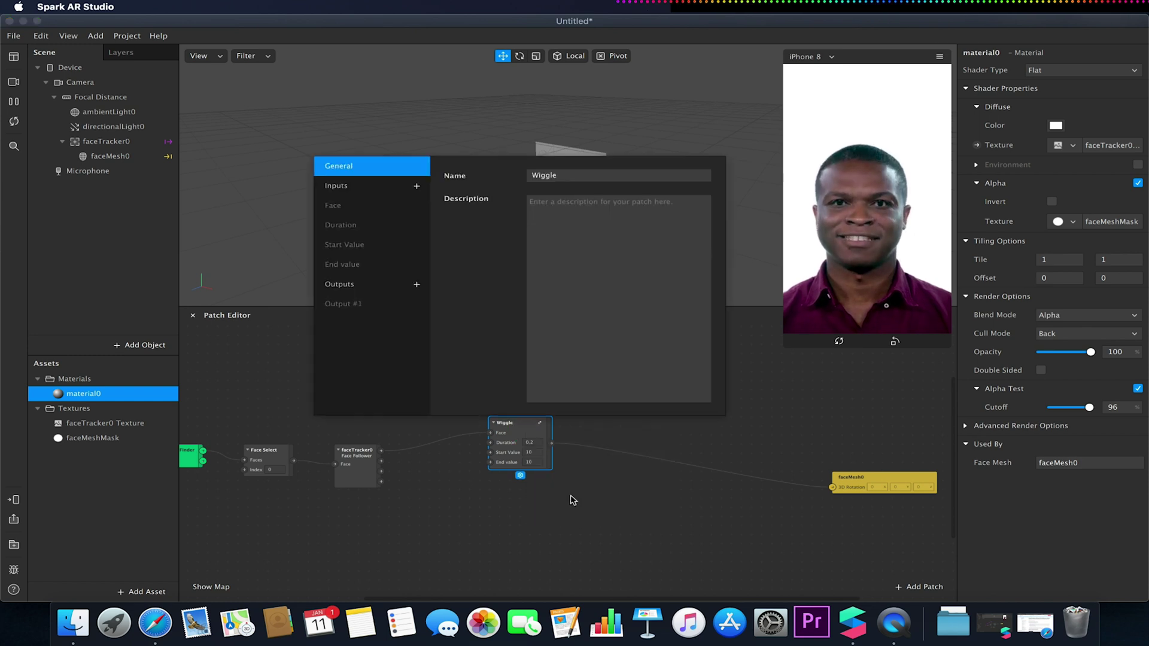
pyautogui.click(359, 247)
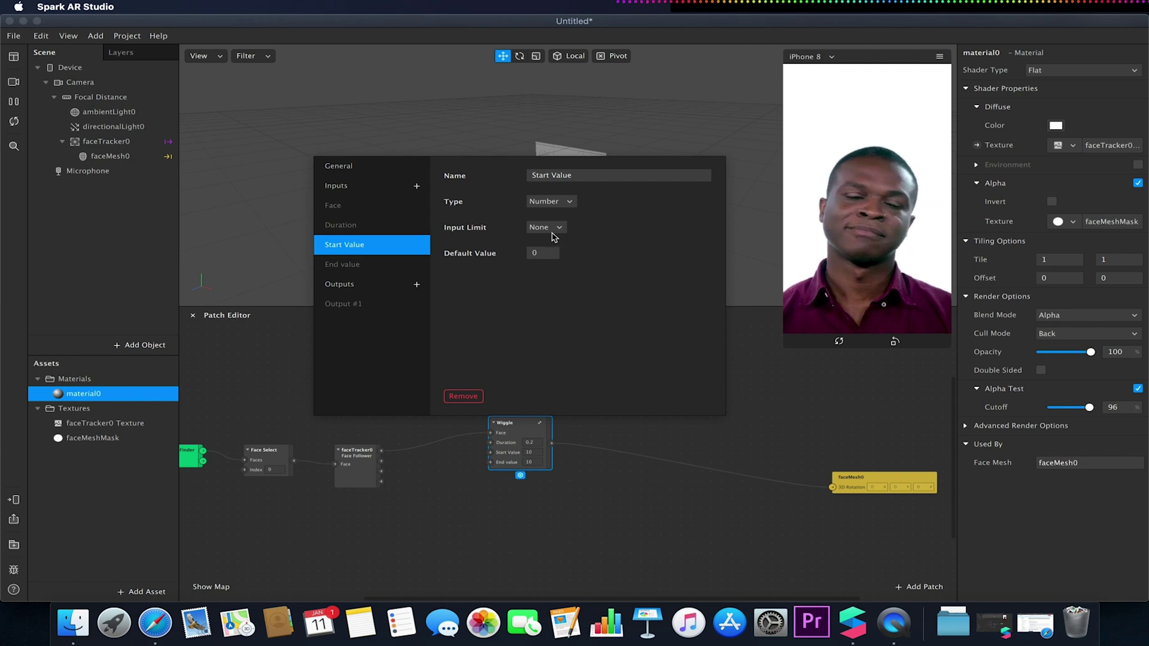
pyautogui.click(552, 231)
pyautogui.click(564, 267)
pyautogui.click(549, 279)
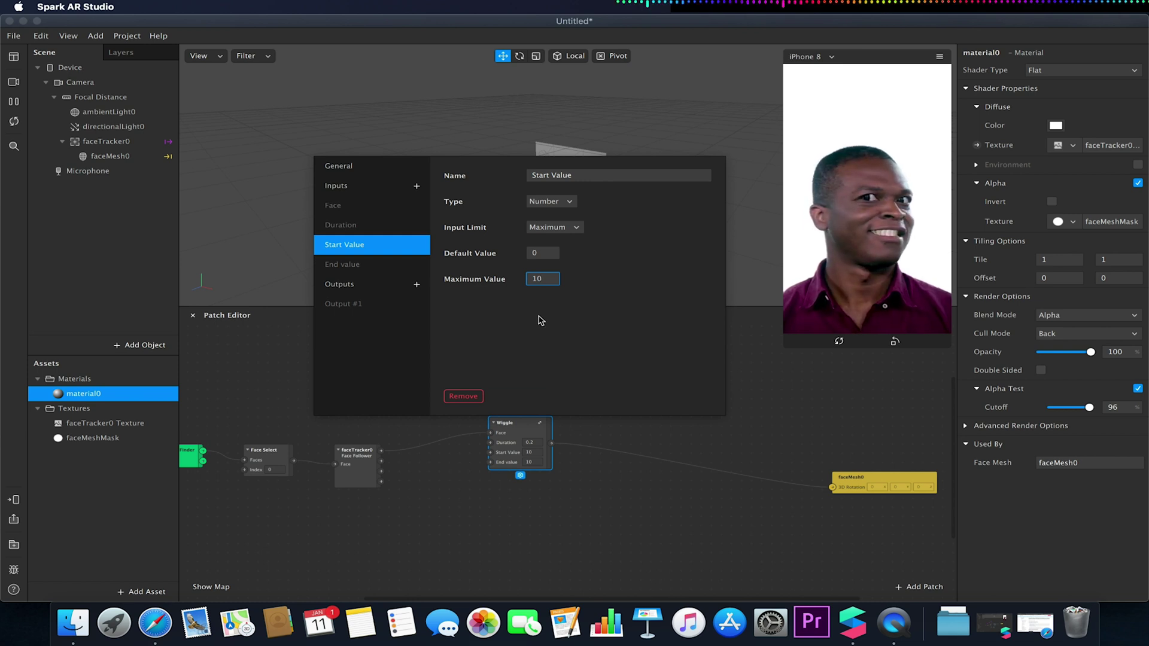
# Step: Give the End value input a Maximum limit of 10 and close the group's properties
pyautogui.click(386, 264)
pyautogui.click(547, 231)
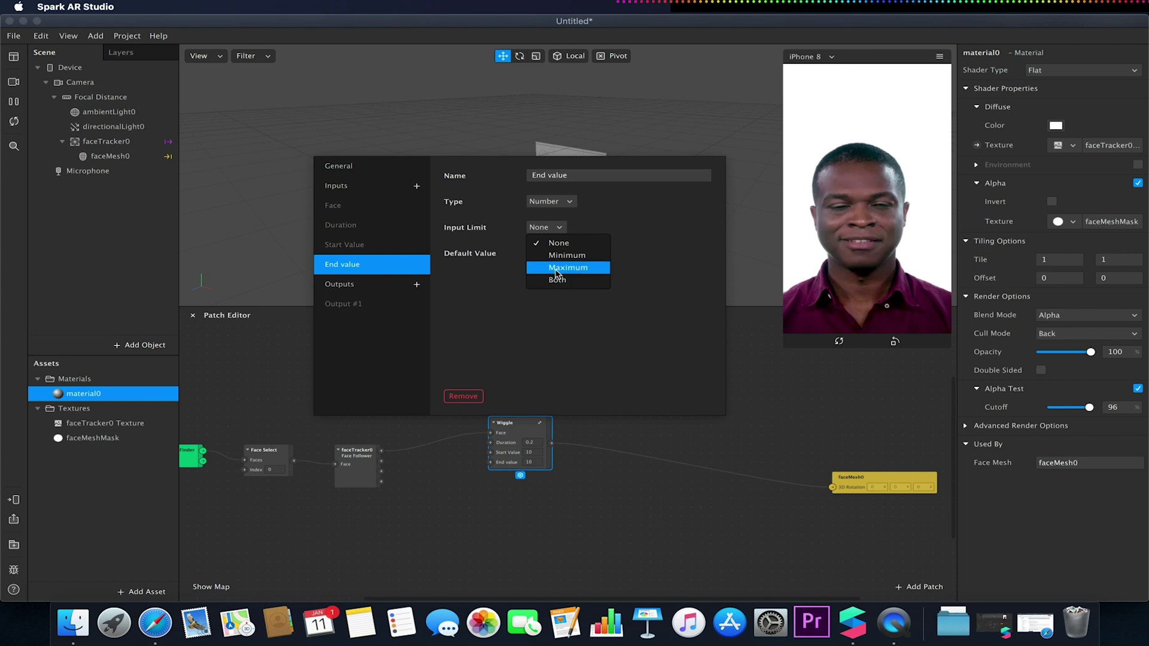
pyautogui.click(560, 265)
pyautogui.click(541, 278)
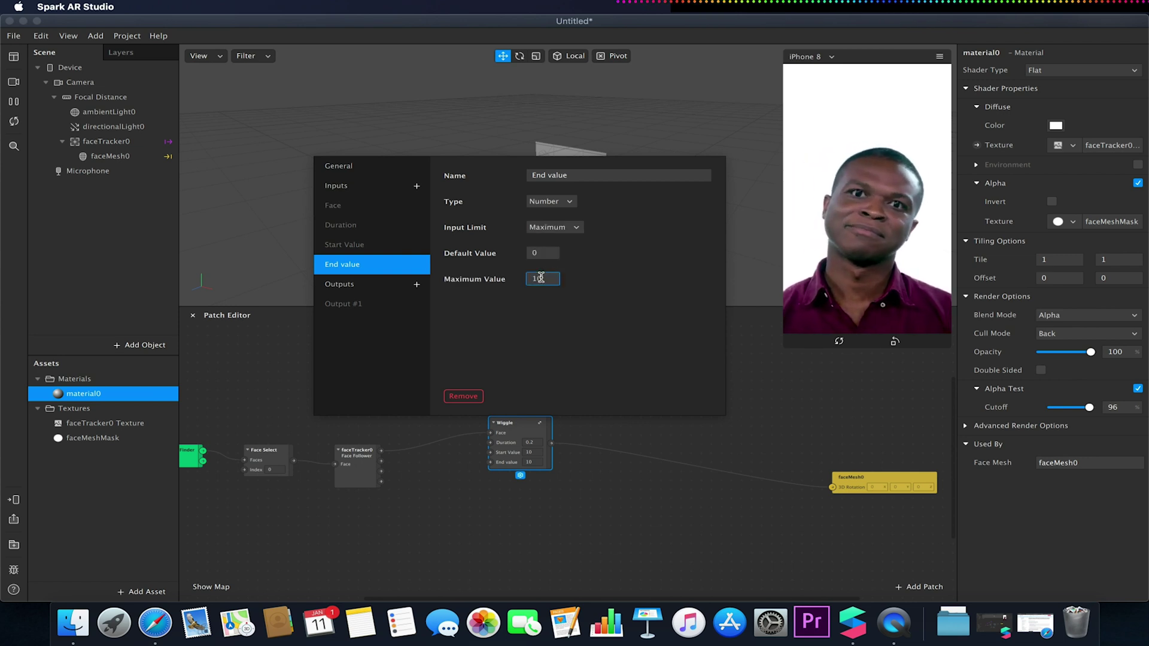
pyautogui.click(633, 441)
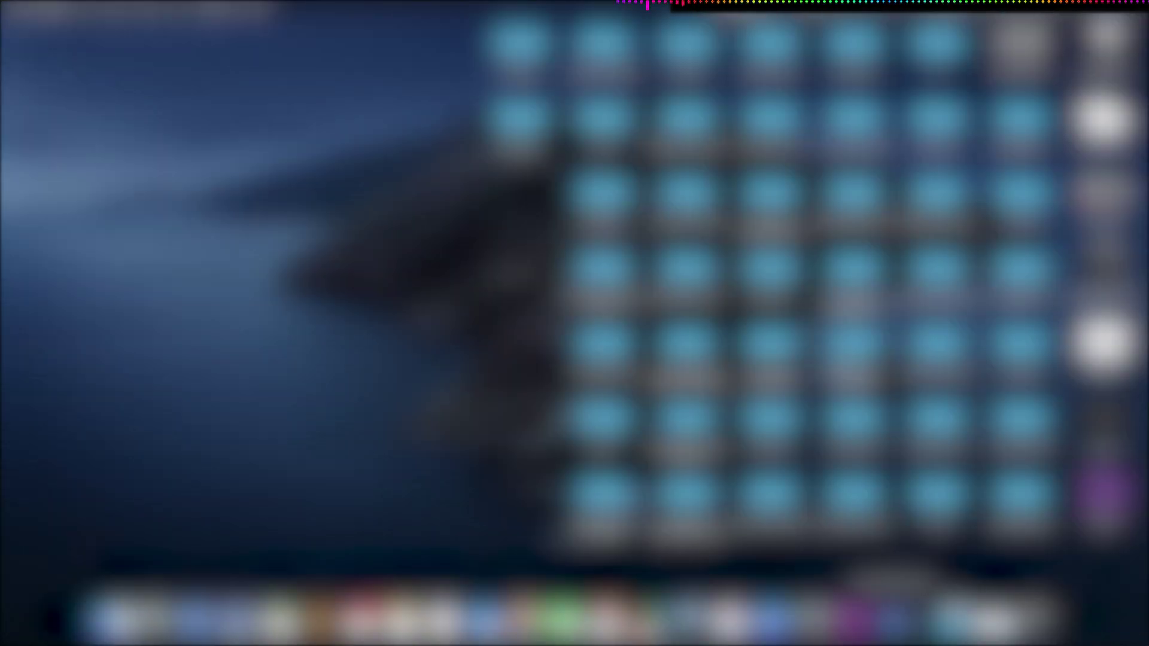
# Step: Open the FaceWiggle Effect project, dismiss the startup dialog, bring its Wiggle patch into view and maximize the window
pyautogui.click(168, 619)
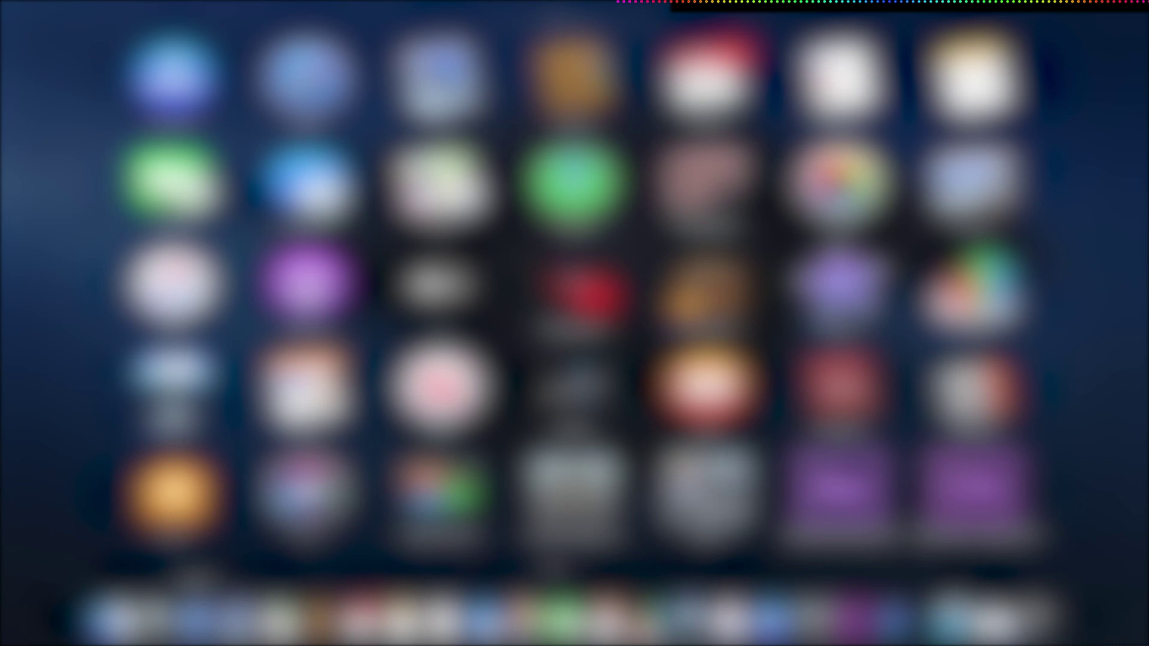
pyautogui.hscroll(5, 575, 287)
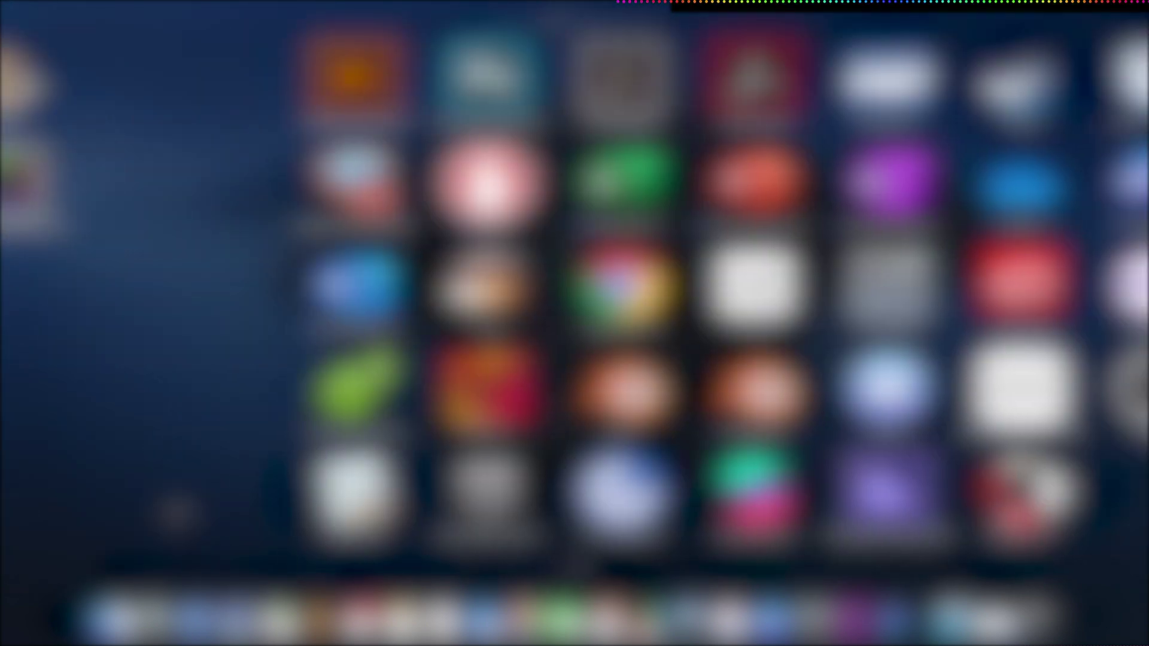
pyautogui.press('Escape')
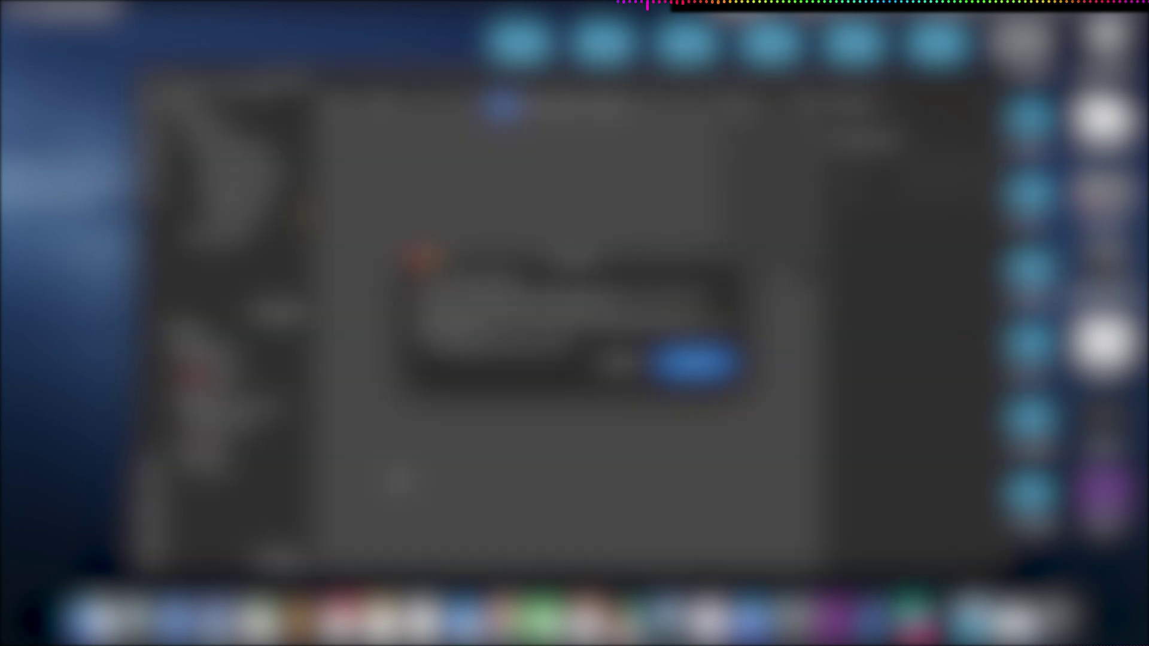
pyautogui.click(620, 368)
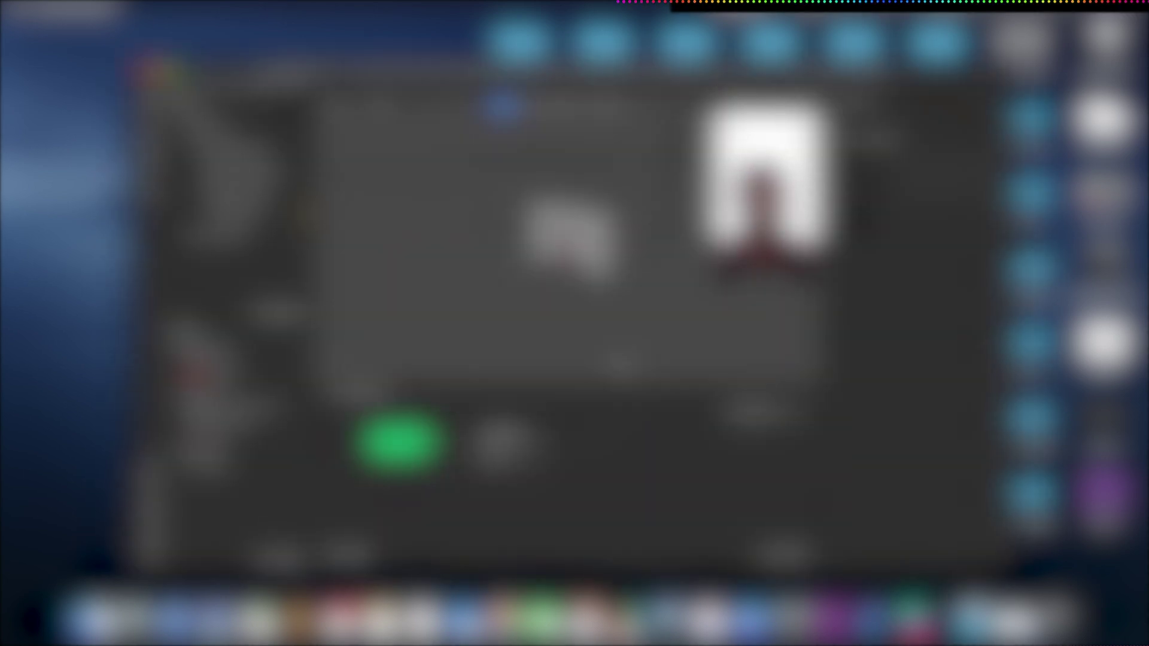
pyautogui.hscroll(3, 600, 470)
pyautogui.scroll(2, 600, 470)
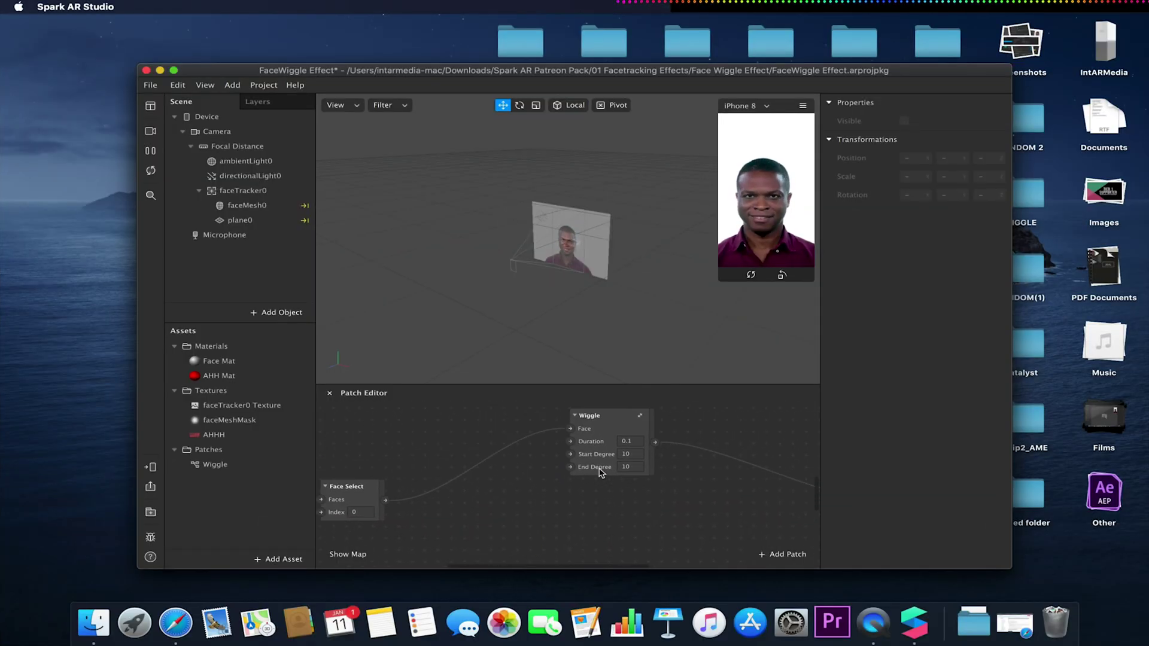
pyautogui.doubleClick(192, 73)
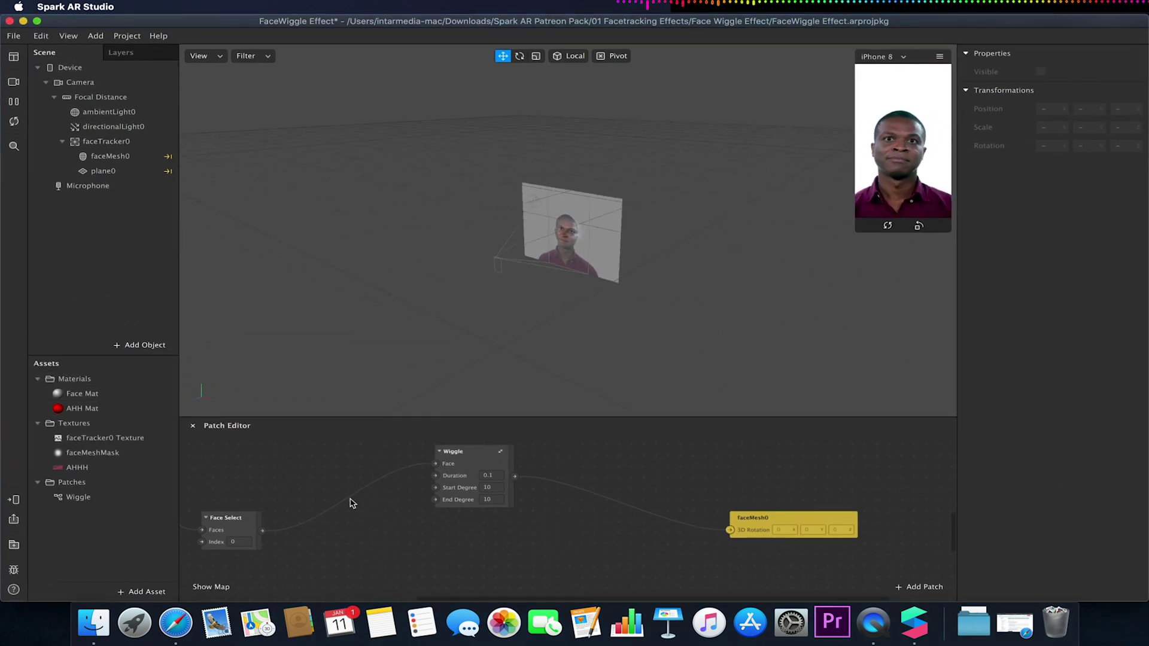
# Step: Enlarge the Patch Editor, move the Mouth Open patch above Face Select and connect Face Select's output to Mouth Open's Face input
pyautogui.hscroll(-3, 351, 503)
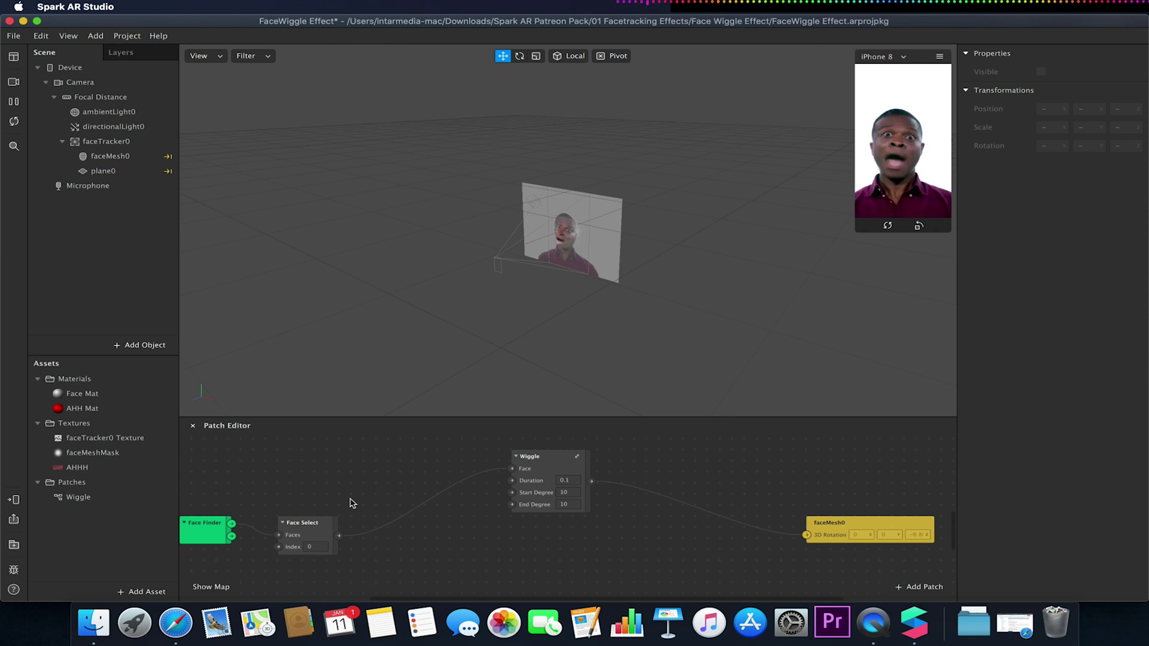
pyautogui.moveTo(402, 416); pyautogui.dragTo(412, 340)
pyautogui.hscroll(-3, 415, 395)
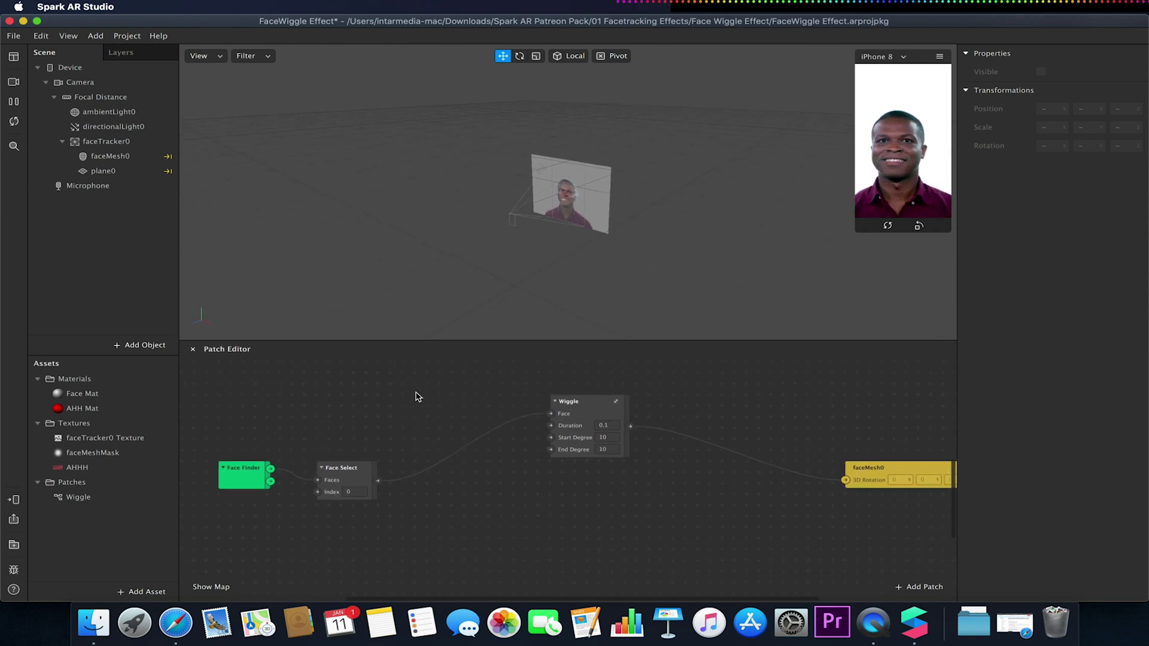
pyautogui.scroll(3, 417, 397)
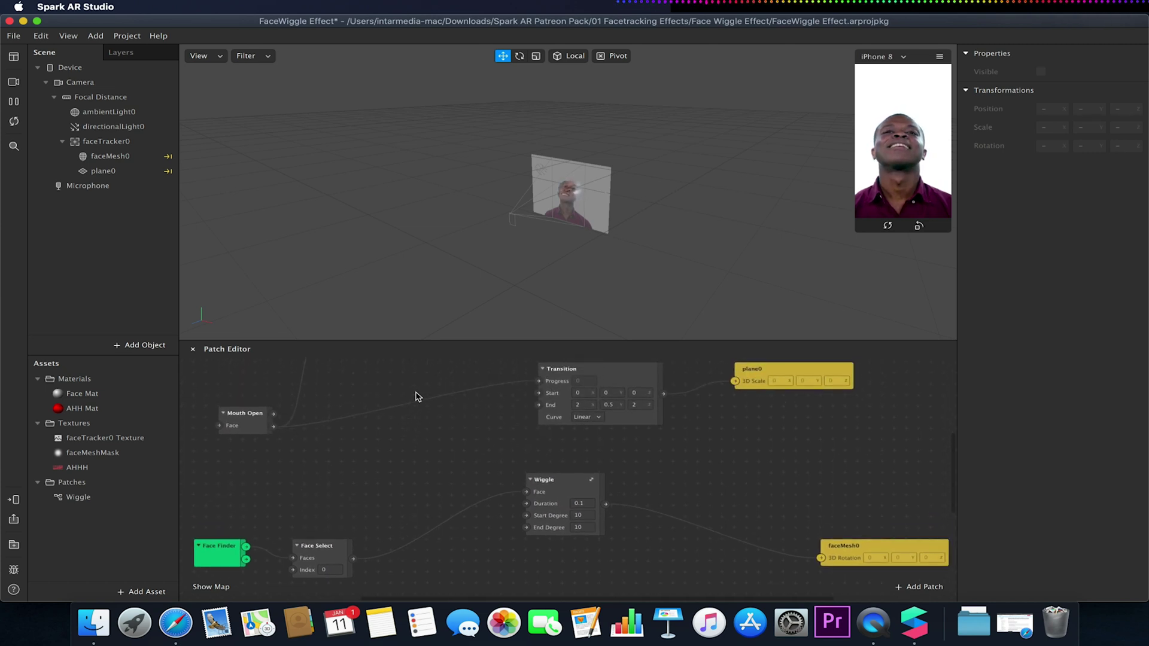
pyautogui.moveTo(246, 431); pyautogui.dragTo(319, 464)
pyautogui.moveTo(354, 558); pyautogui.dragTo(293, 463)
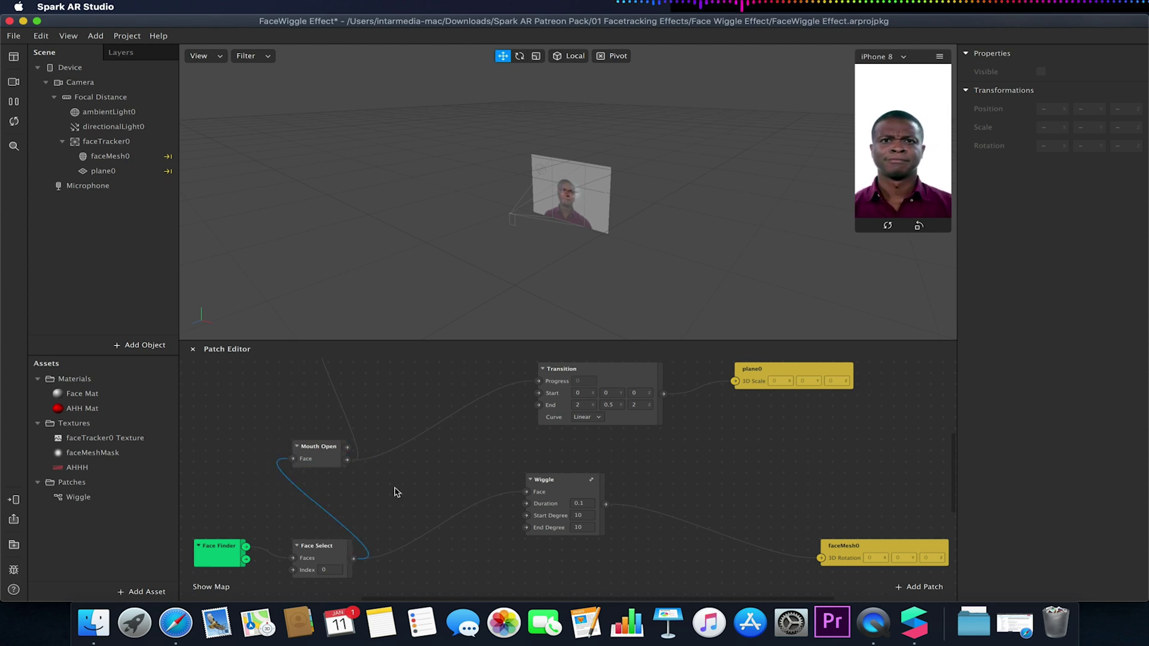
# Step: Enlarge the simulator preview to watch the effect and show the properties of the Face Mat material
pyautogui.scroll(3, 395, 491)
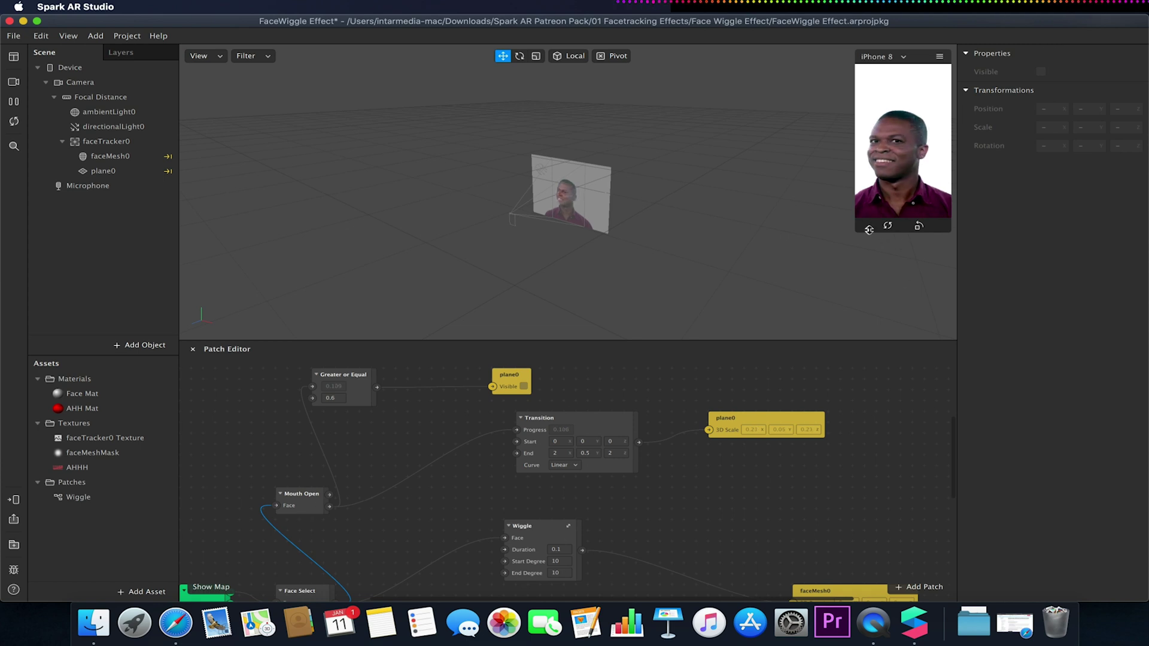
pyautogui.moveTo(858, 230); pyautogui.dragTo(762, 347)
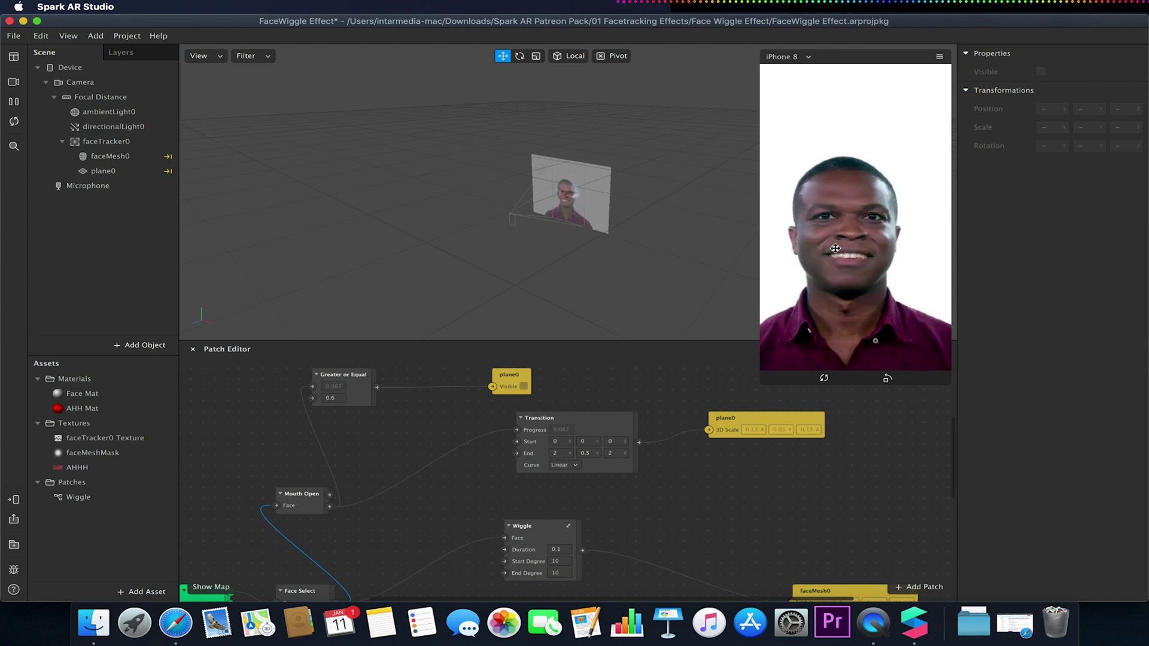
pyautogui.click(90, 394)
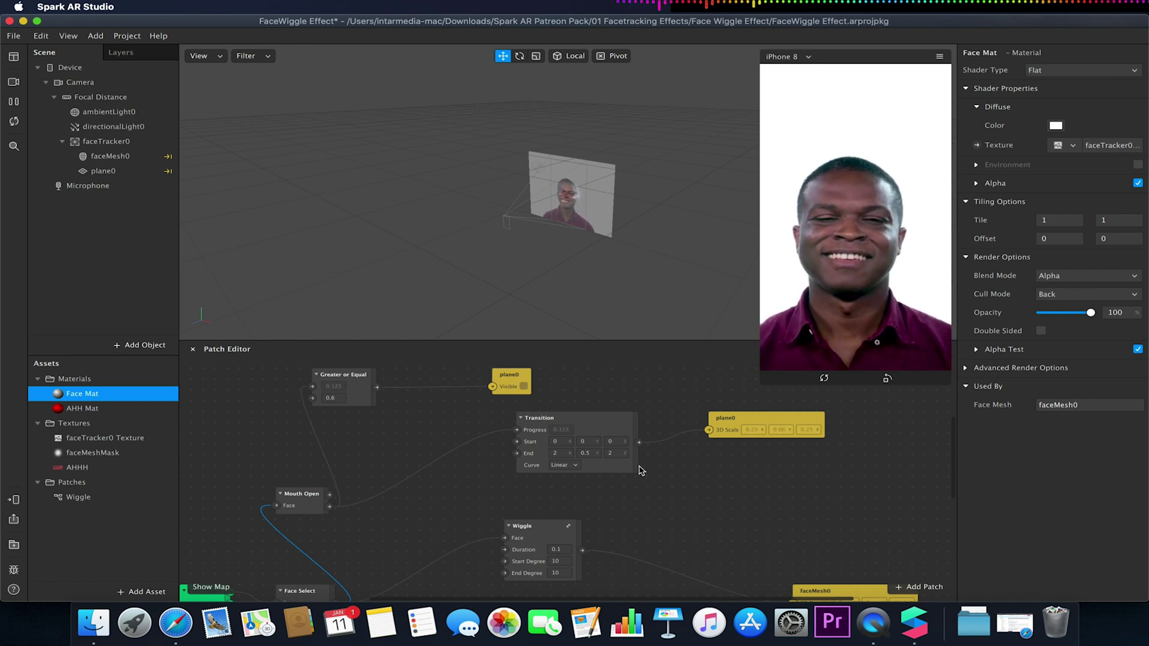
# Step: Open the Wiggle group and view its whole internal patch network
pyautogui.scroll(-3, 638, 469)
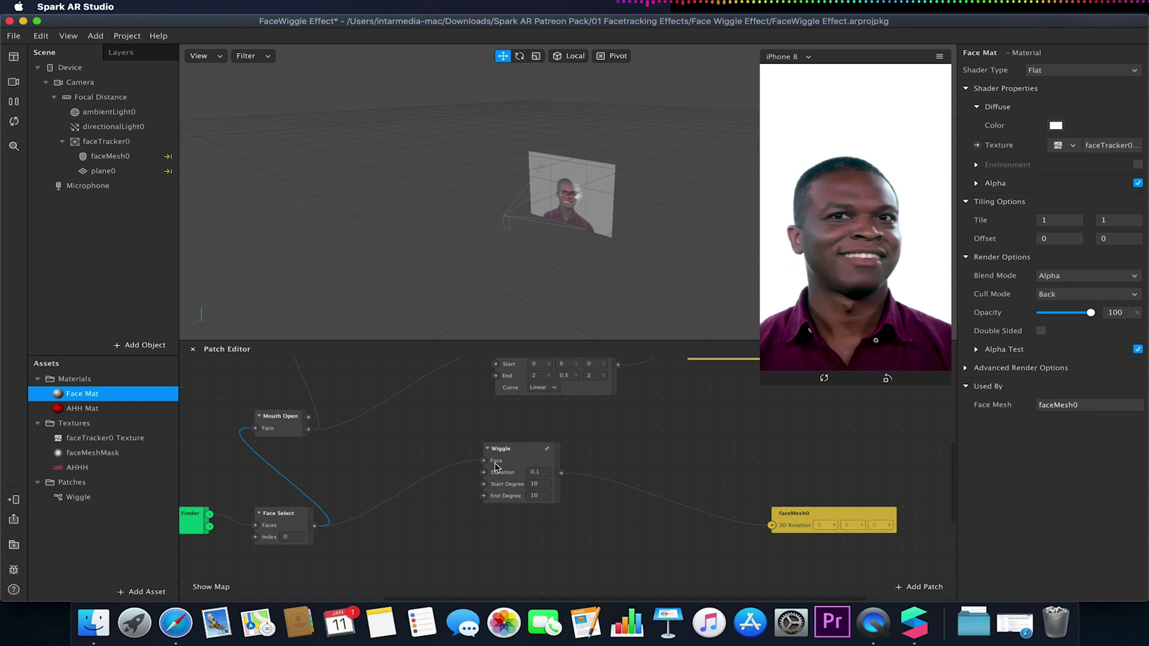
pyautogui.click(548, 450)
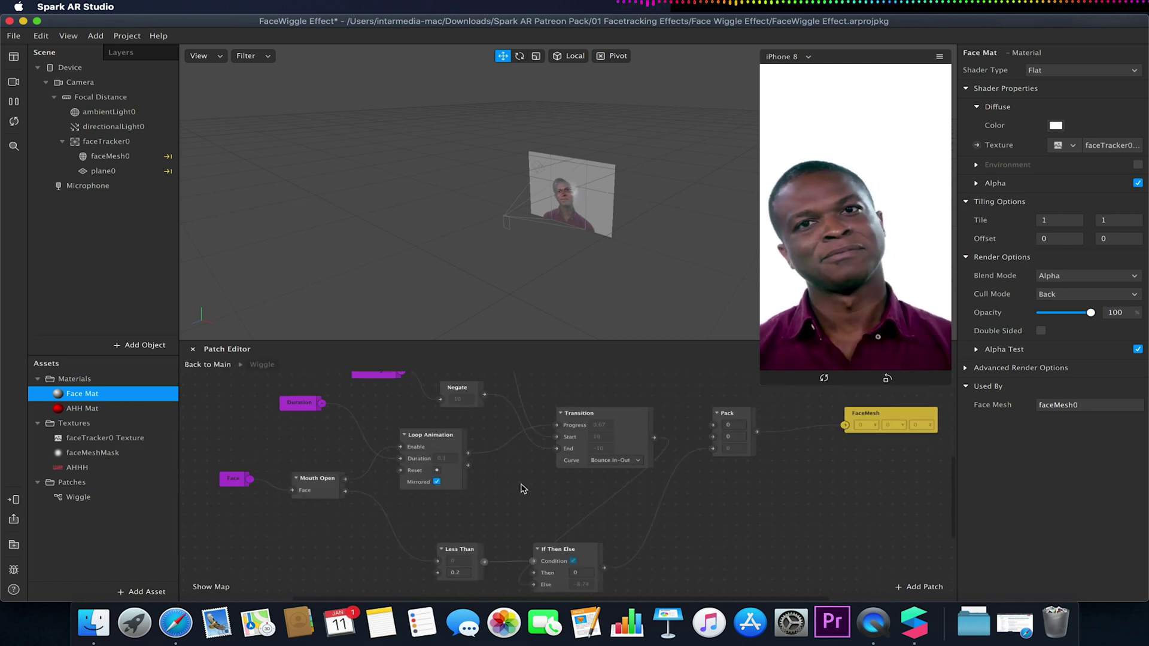
pyautogui.scroll(-3, 522, 488)
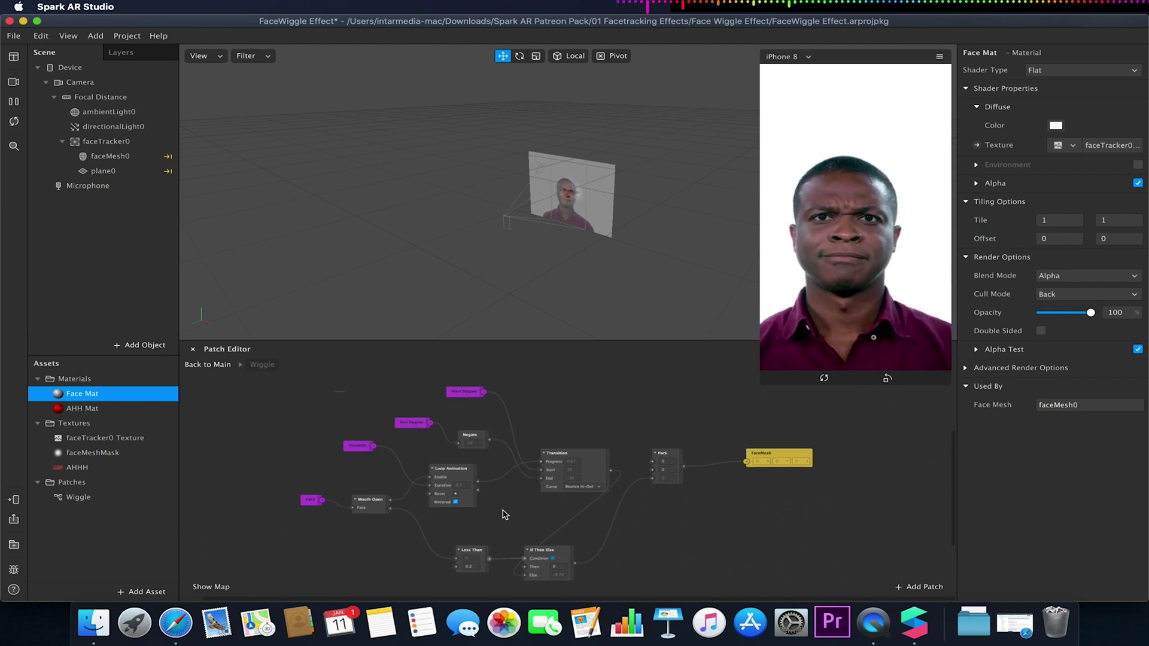
# Step: Return to the main patch graph, review the Wiggle patch's group properties and close them
pyautogui.click(207, 364)
pyautogui.click(562, 466)
pyautogui.rightClick(565, 468)
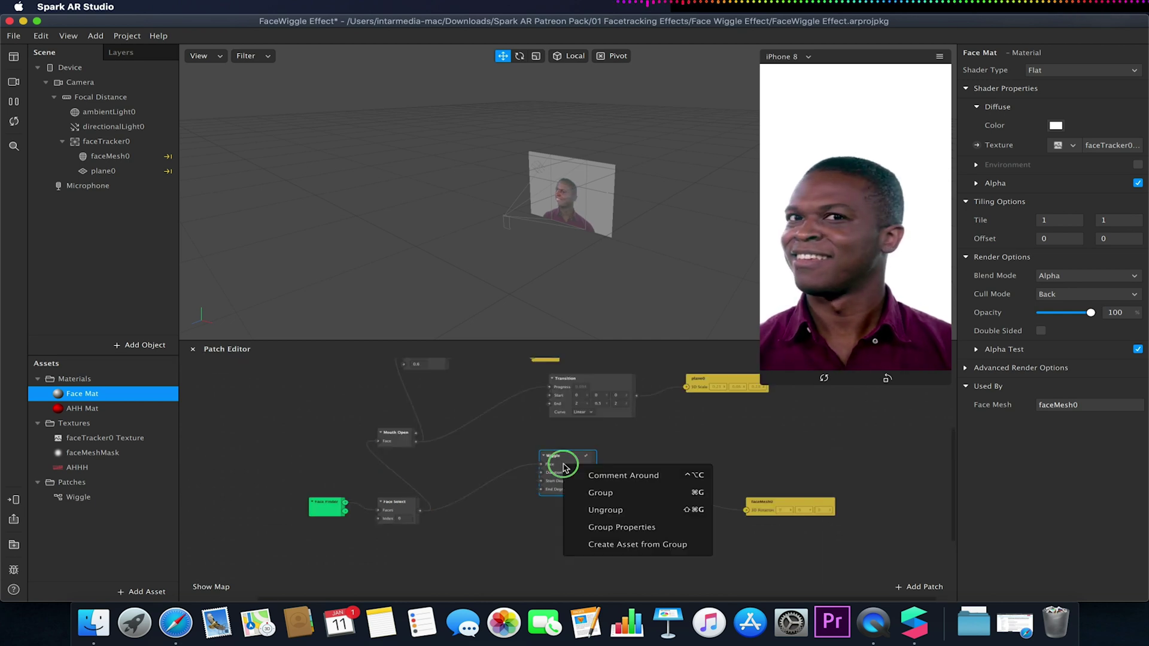
pyautogui.click(611, 526)
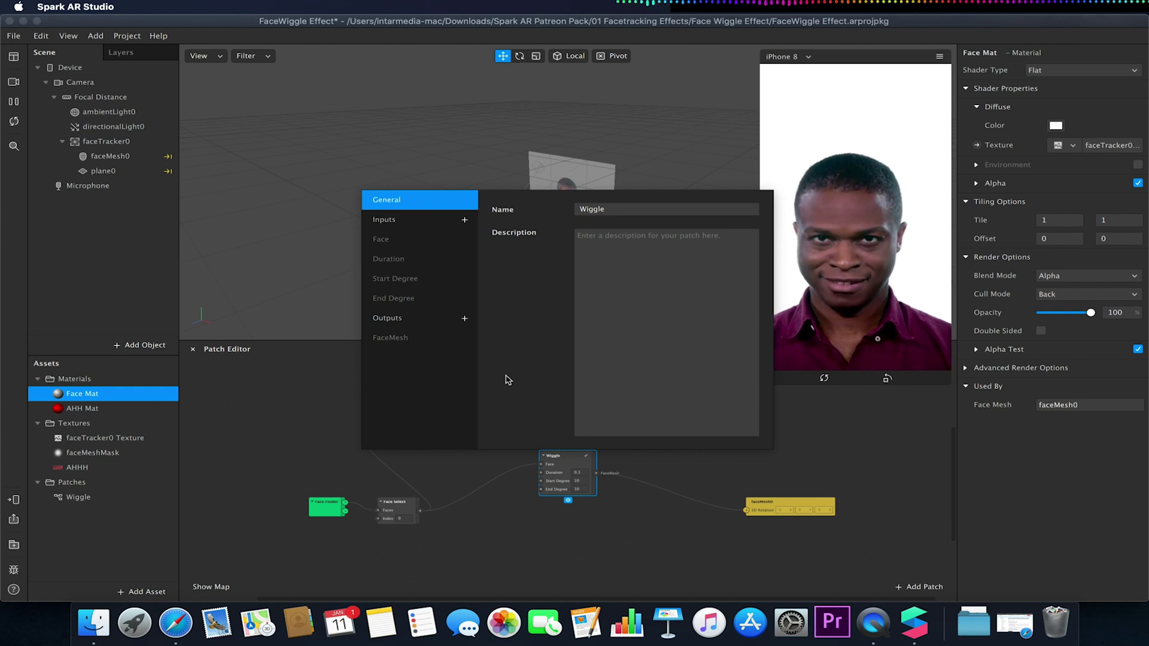
pyautogui.click(308, 437)
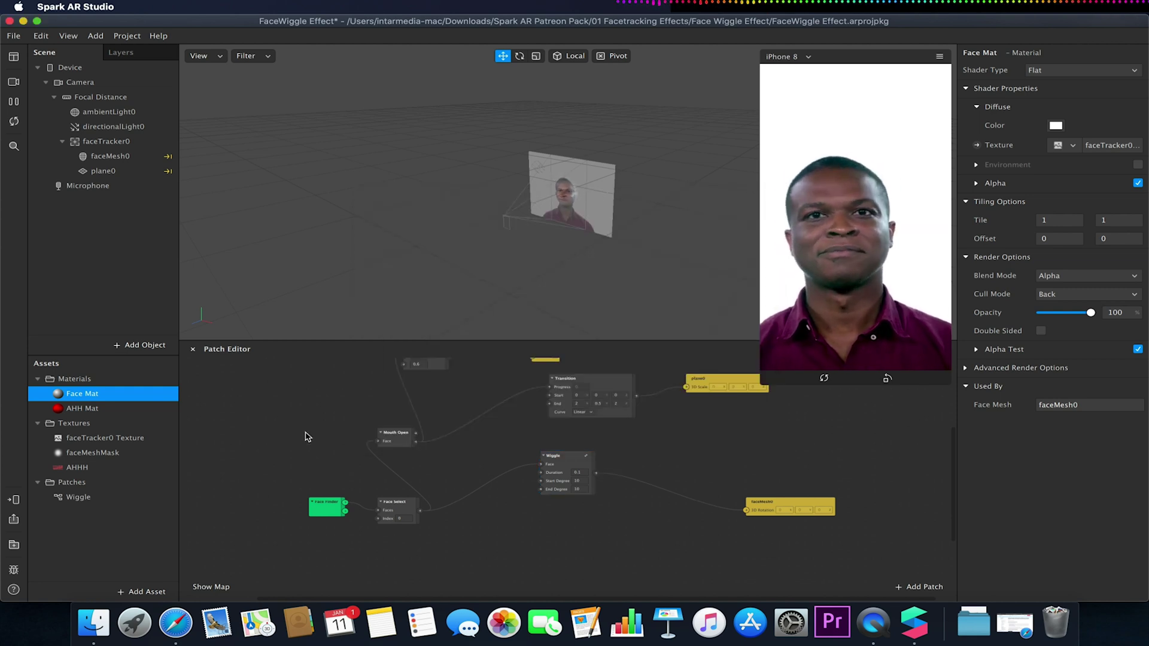